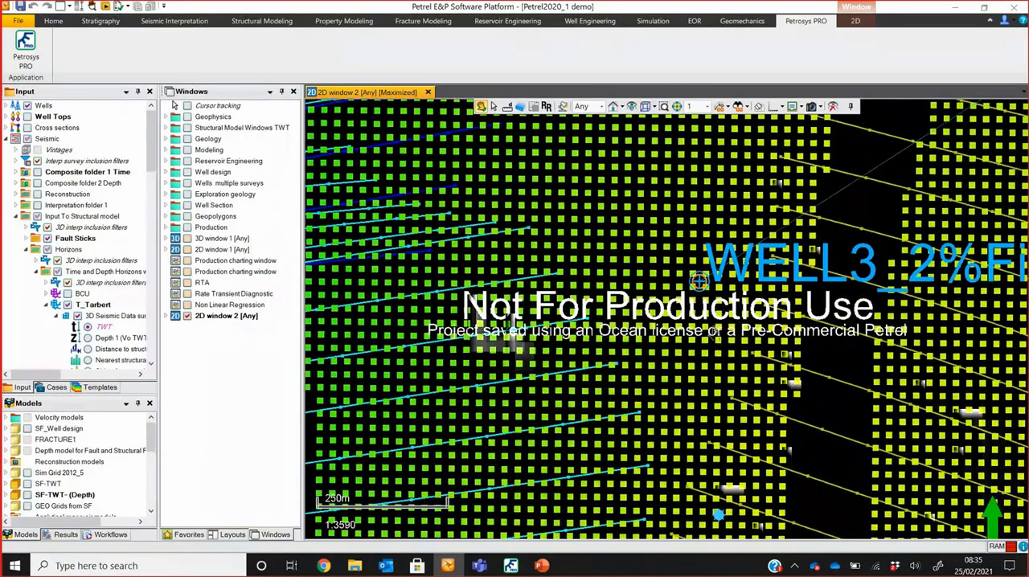
Step: Switch from Petrel to the Petrosys PRO Top Tarbert depth map and inspect its wells, faults and contours up close
scroll(718, 359, "up", 3)
scroll(722, 314, "down", 5)
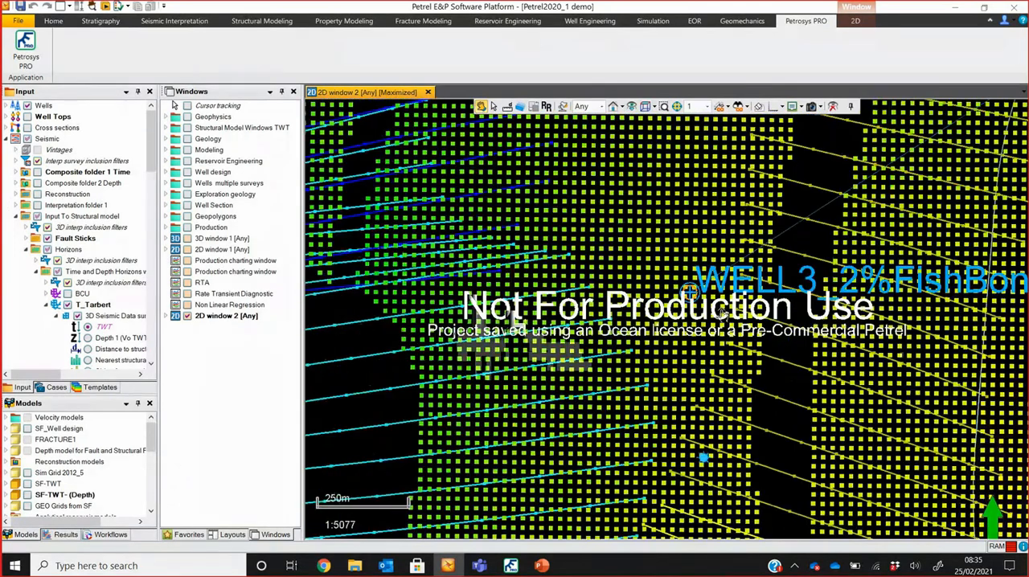
scroll(722, 313, "down", 8)
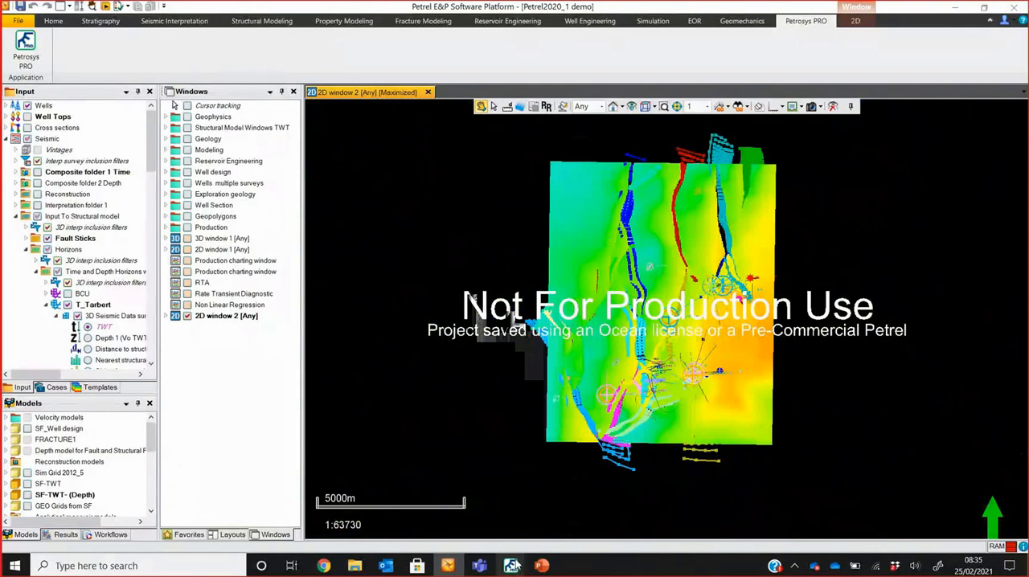
mouse_move(511, 565)
left_click(603, 506)
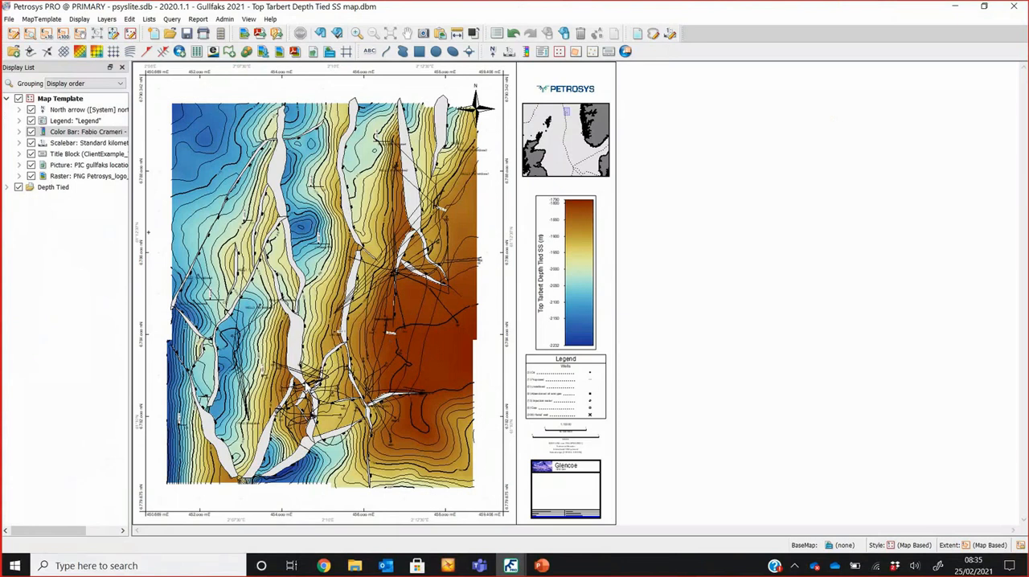
scroll(333, 381, "up", 12)
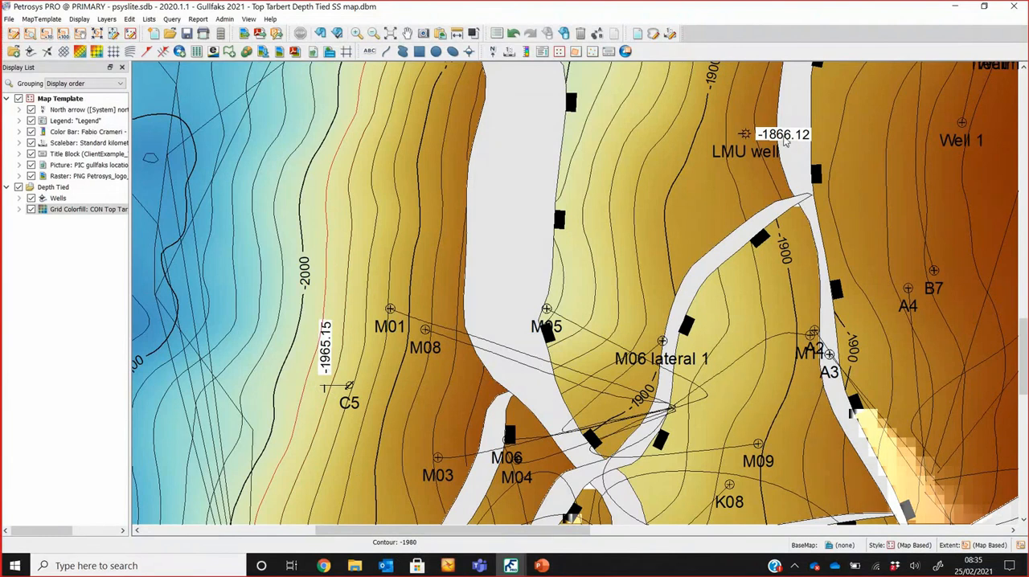
scroll(504, 280, "down", 3)
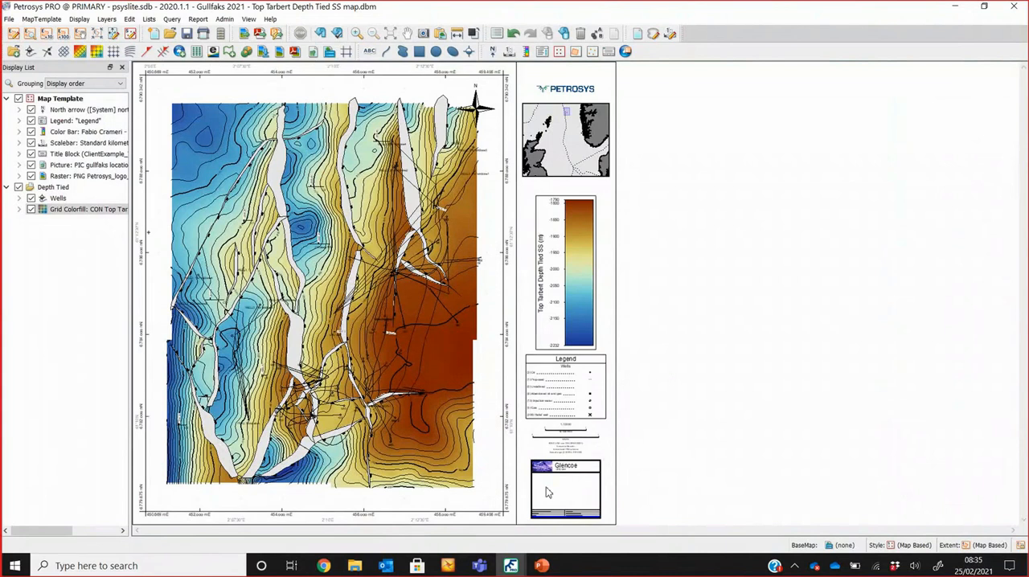
Step: Switch to the Surface Modeling window and select the Step 2: Depth Convert group of the Petrel Time Depth & Volumetrics Workflow
mouse_move(518, 566)
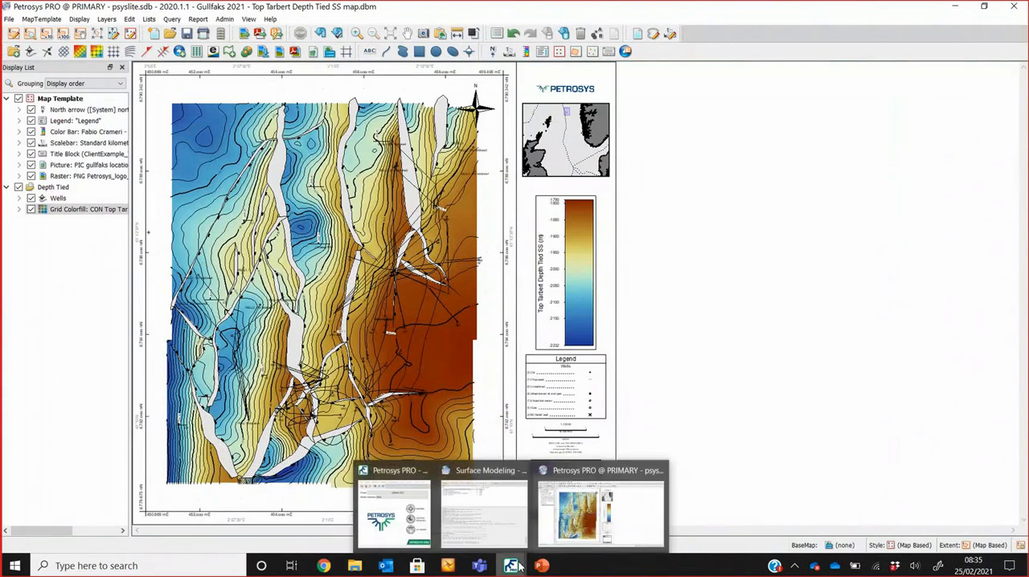
left_click(495, 506)
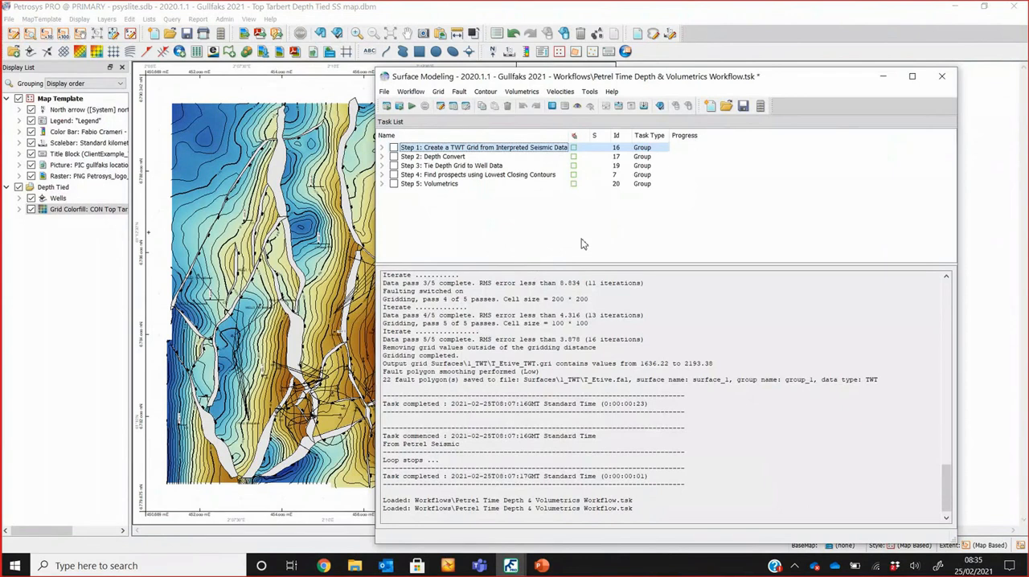
left_click(461, 158)
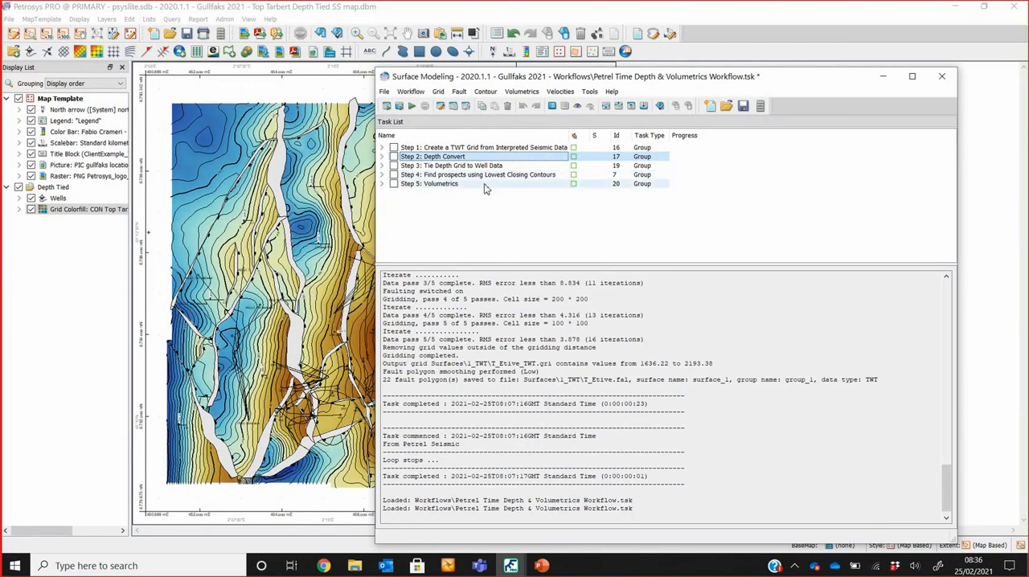
Step: Examine the deterministic and probabilistic task groups inside Step 5: Volumetrics, leaving the group collapsed
left_click(382, 184)
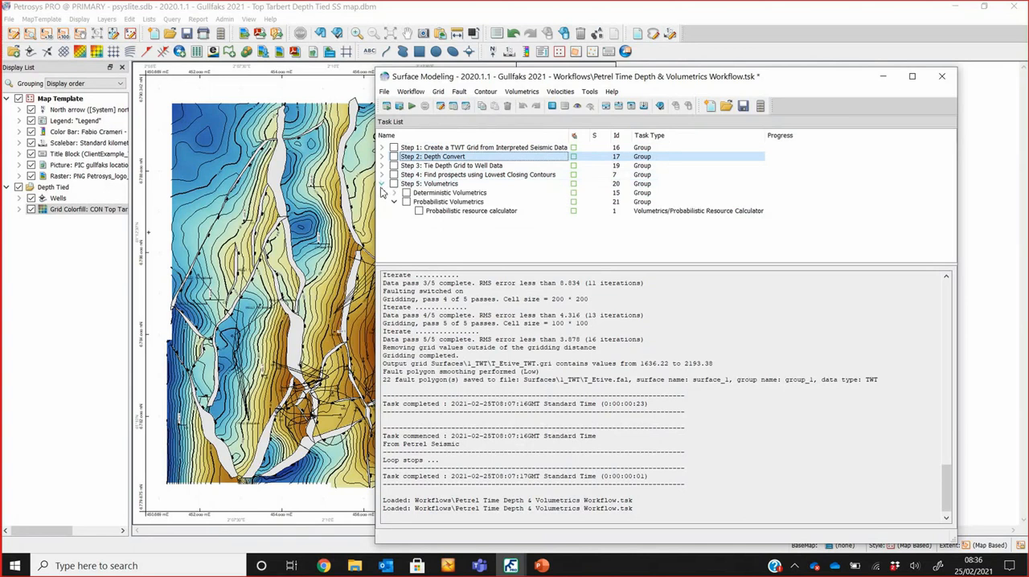
left_click(394, 202)
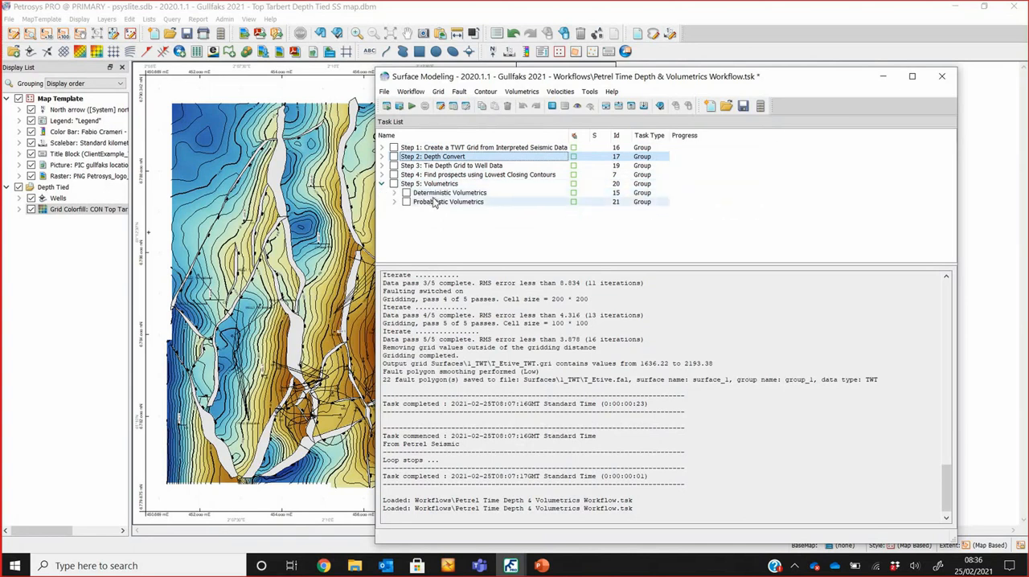
left_click(382, 184)
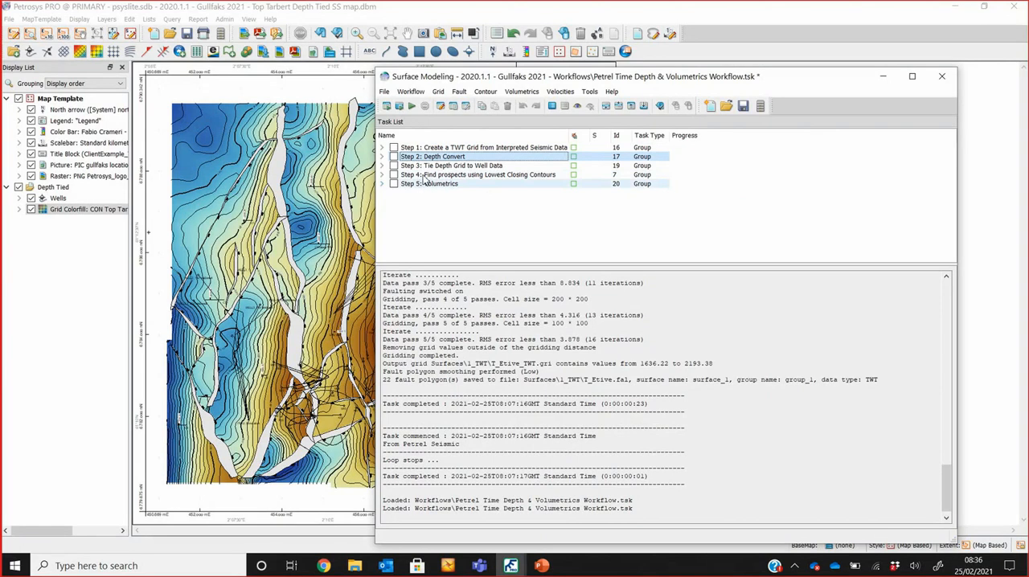
Step: Expand Step 1: Create a TWT Grid from Interpreted Seismic Data and its Grid Petrel horizons 1 at a time group
left_click(498, 148)
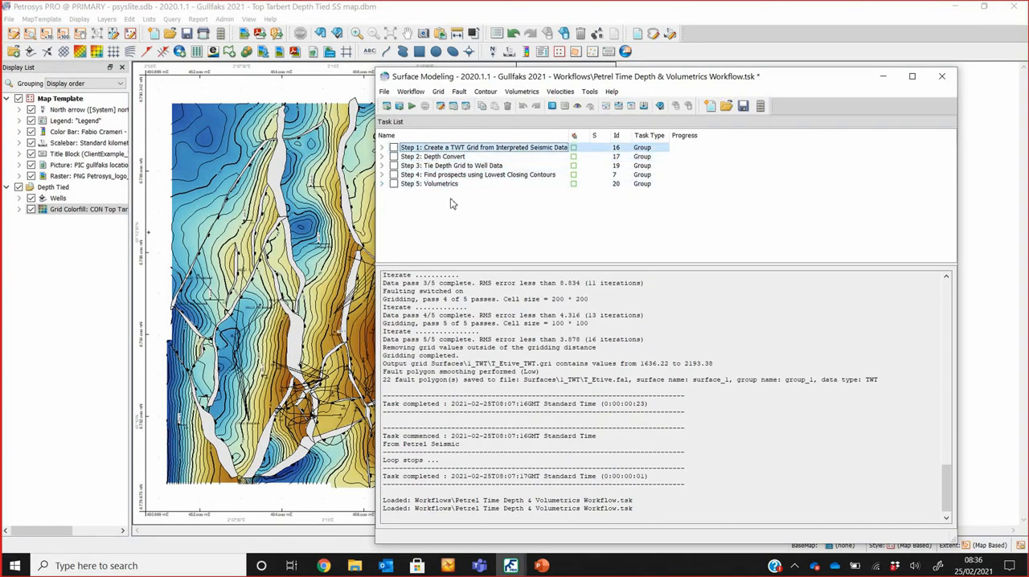
left_click(383, 147)
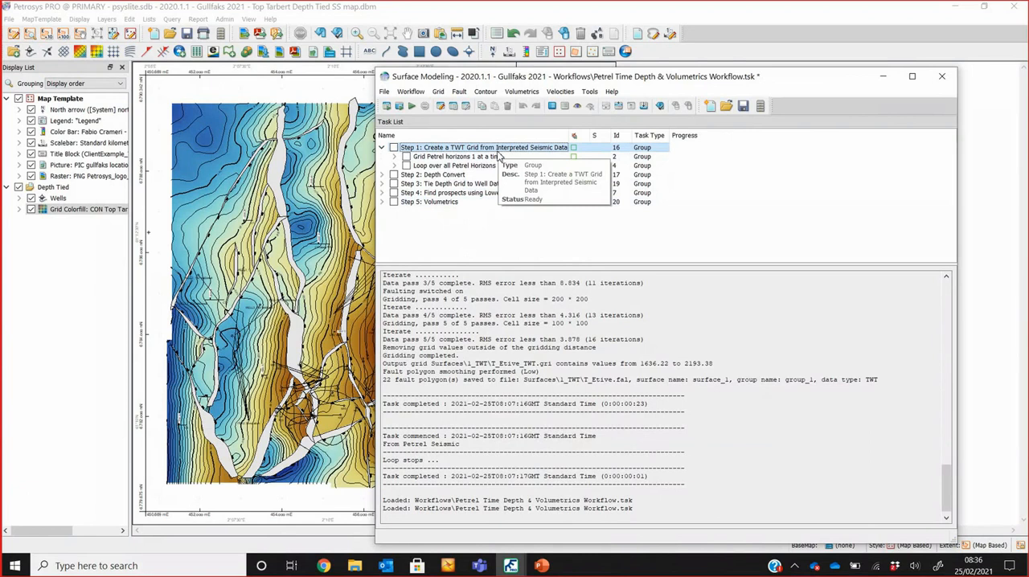
left_click(448, 176)
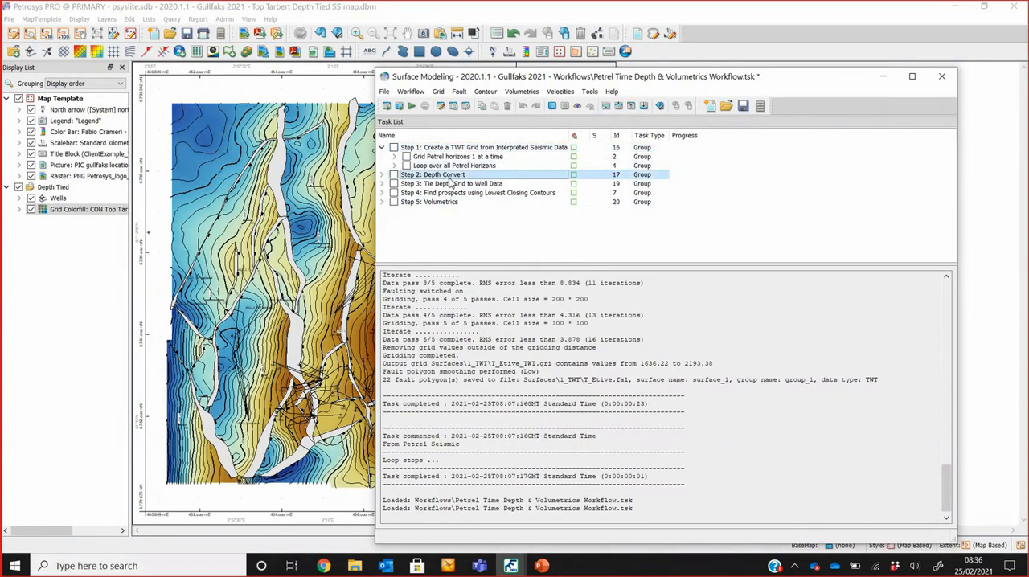
left_click(456, 149)
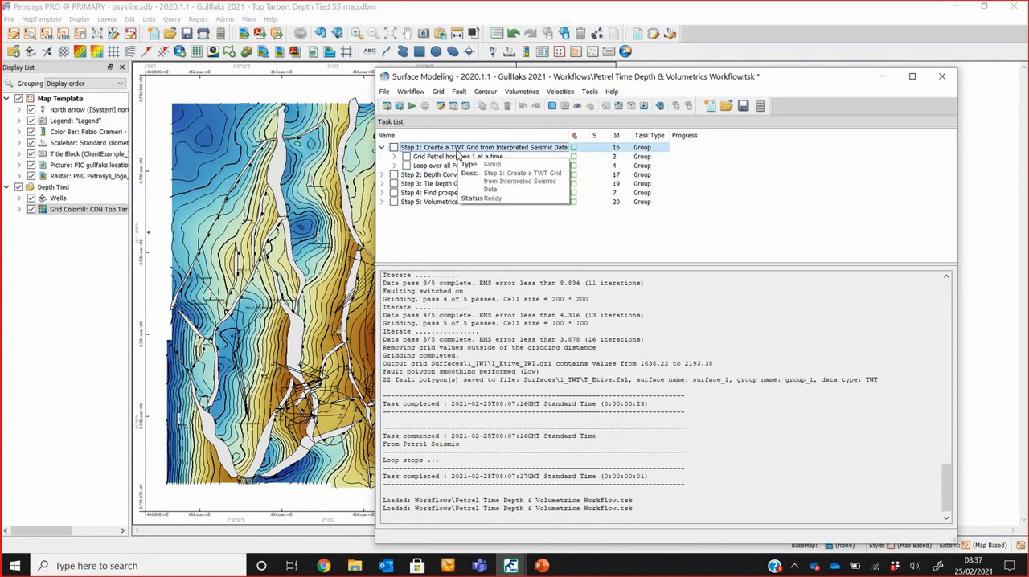
left_click(459, 157)
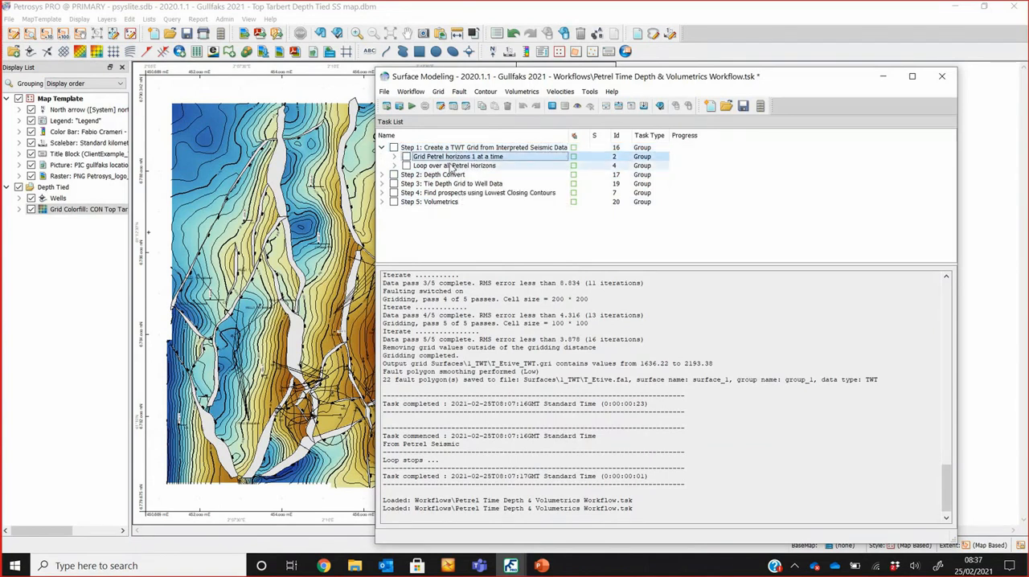
left_click(394, 158)
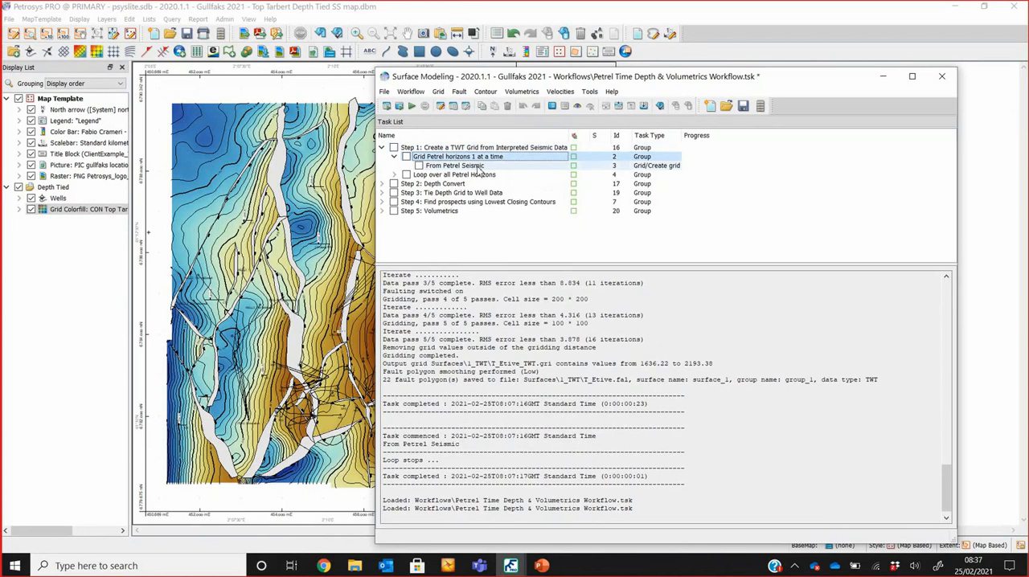
Step: Open the gridding settings of the From Petrel Seismic task and dismiss the file error
left_click(481, 166)
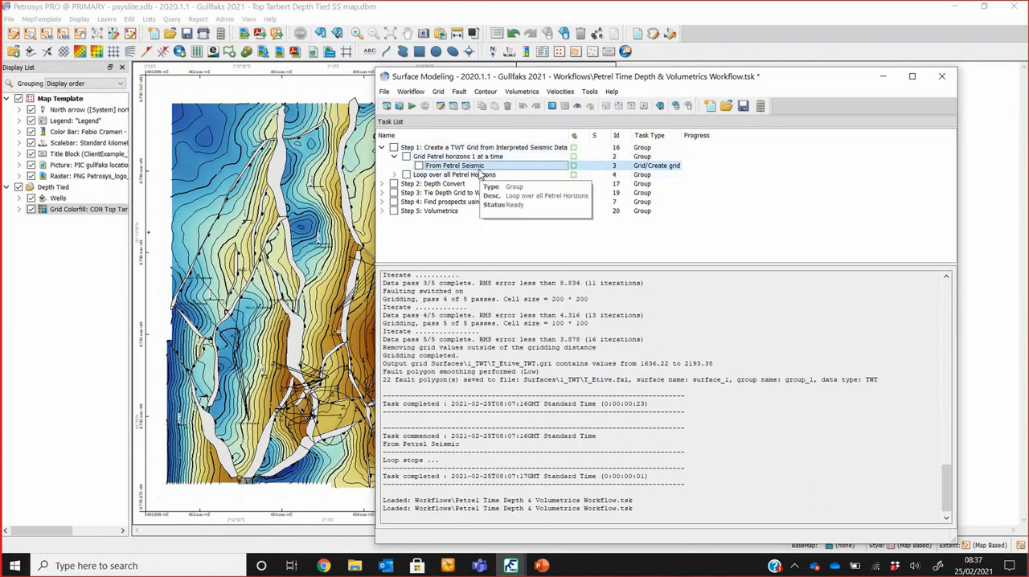
left_click(479, 166)
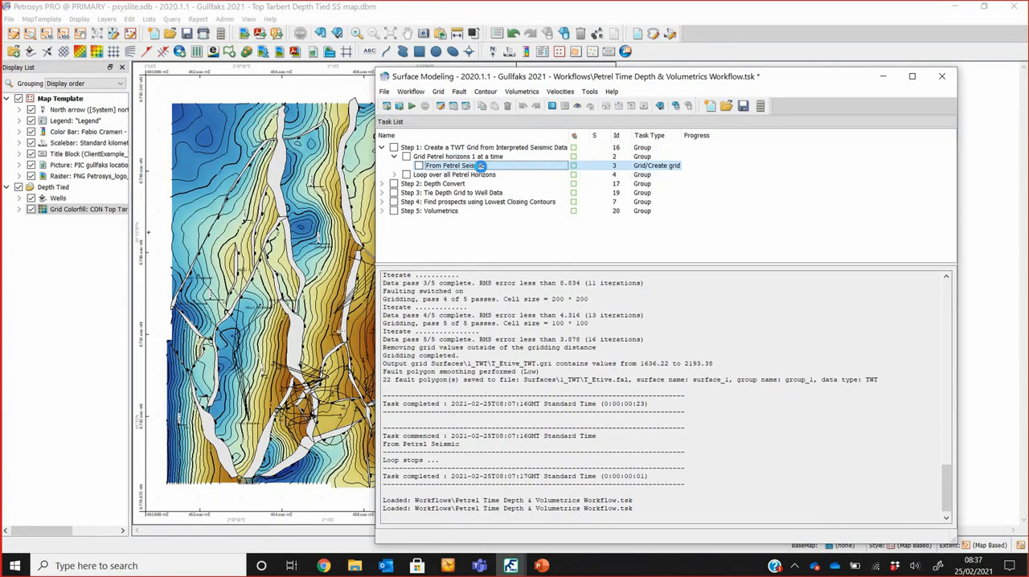
double_click(479, 165)
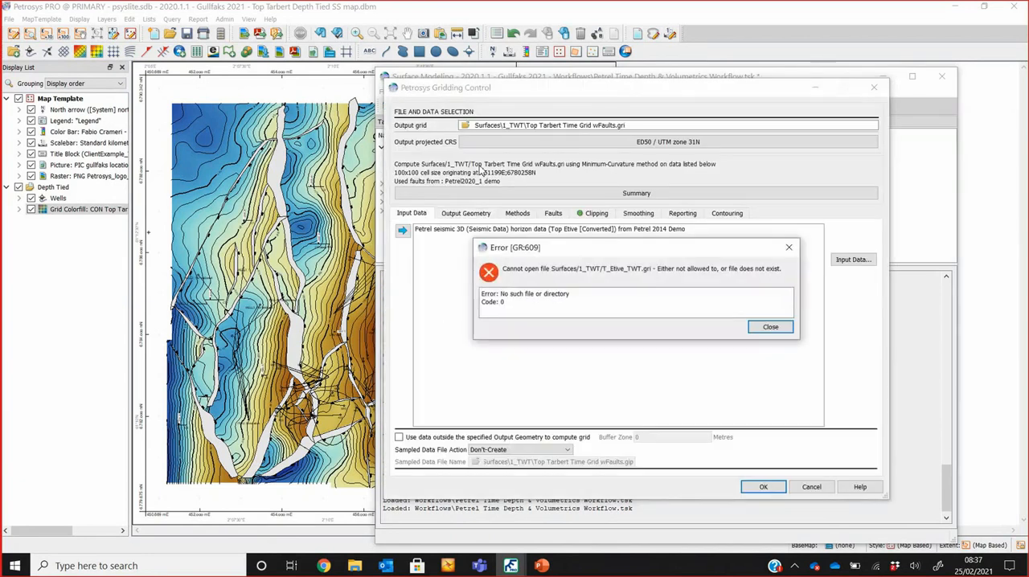
key("Return")
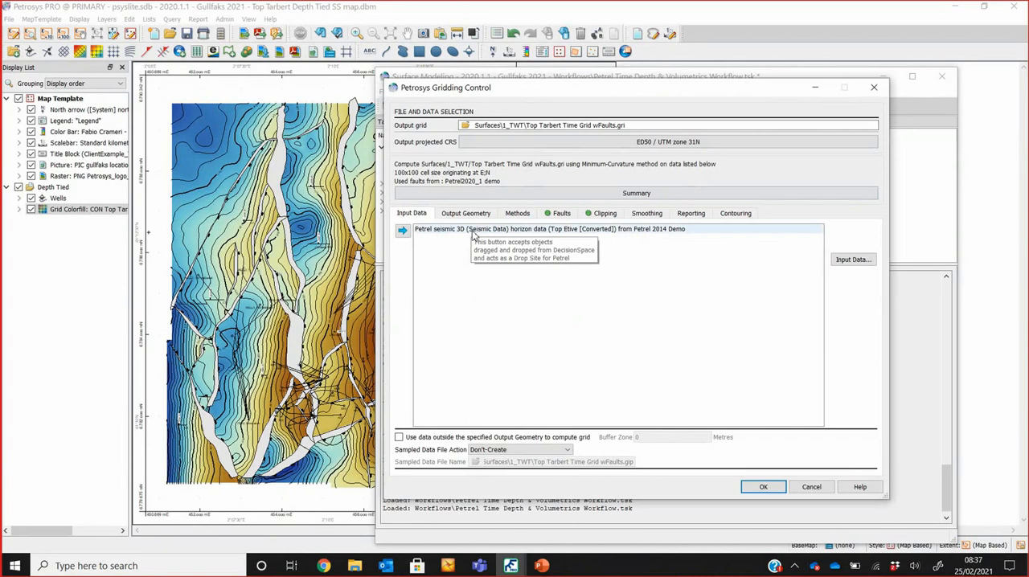
Step: Review the seismic horizon input and the data types and sources that can be added, including Point Data from Excel, without keeping changes
left_click(481, 229)
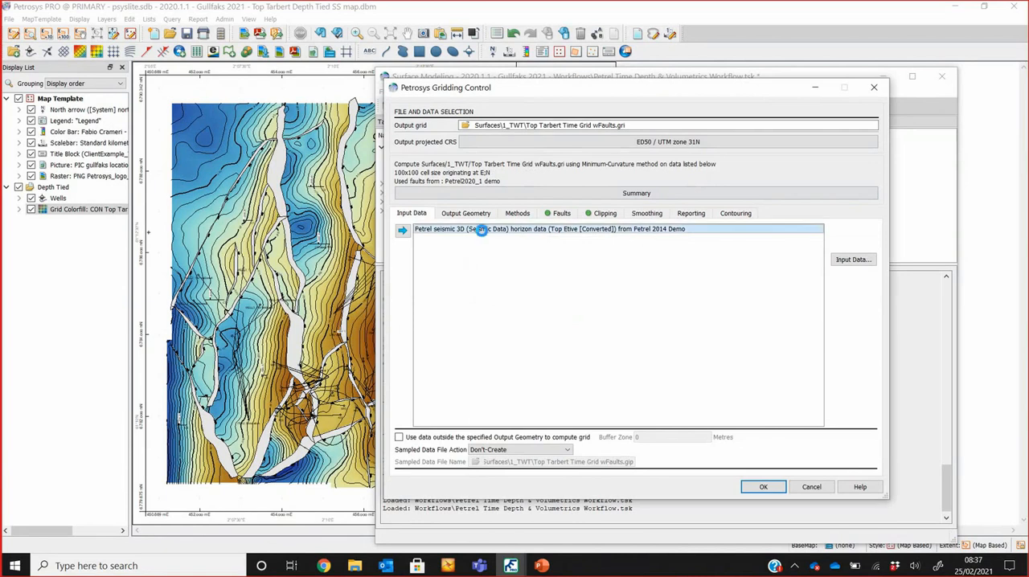
double_click(481, 230)
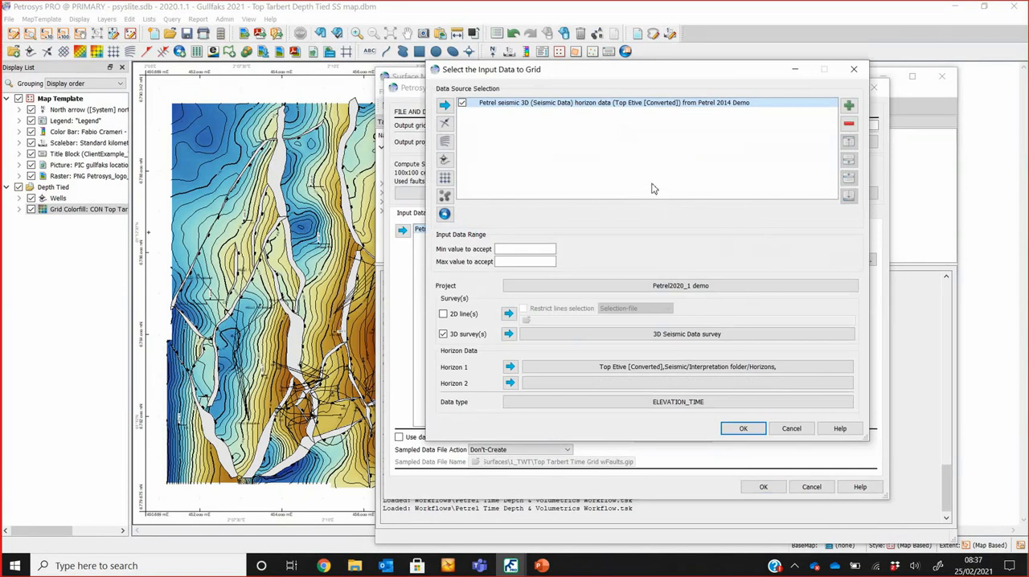
left_click(848, 105)
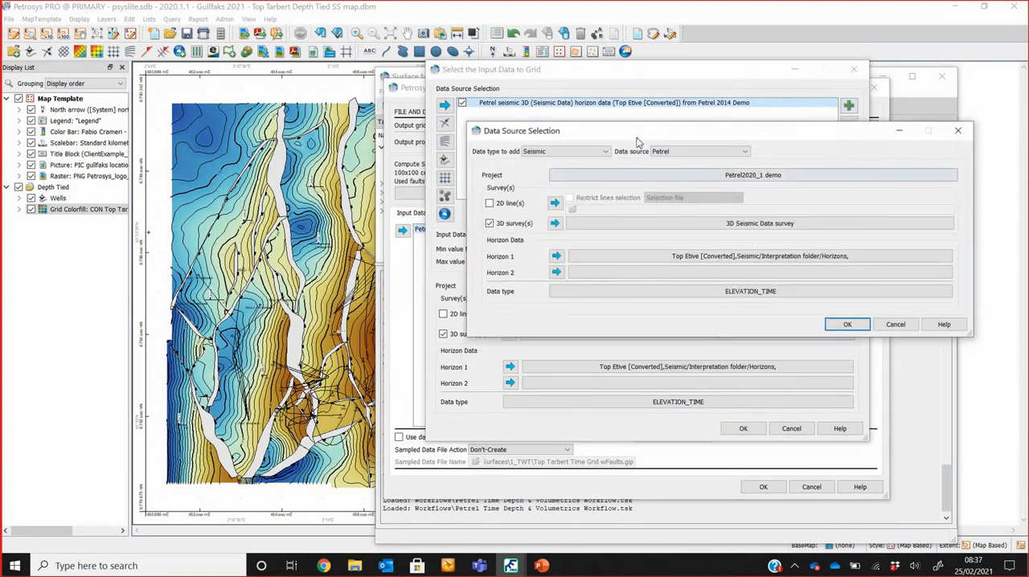
left_click(680, 151)
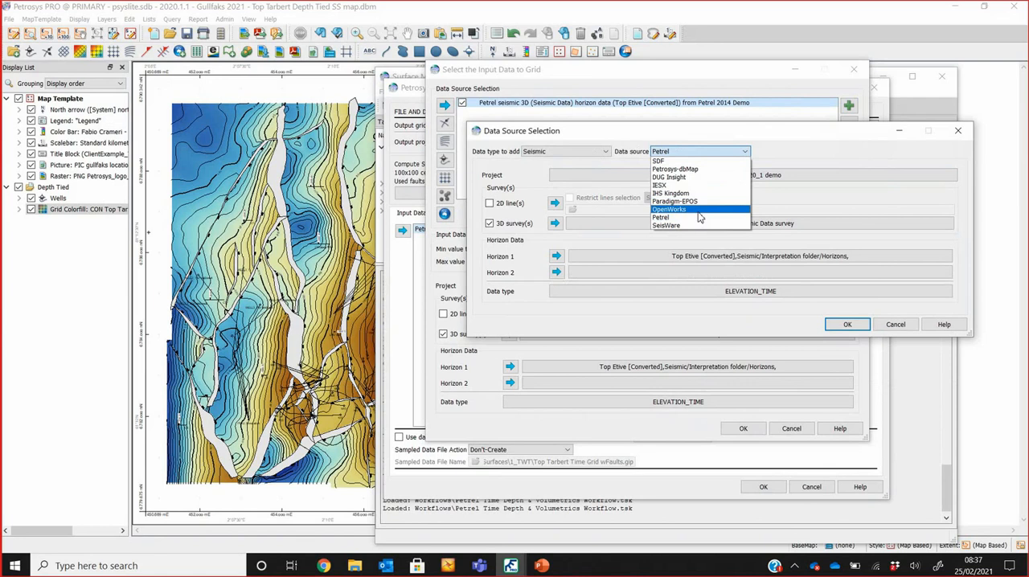
left_click(583, 153)
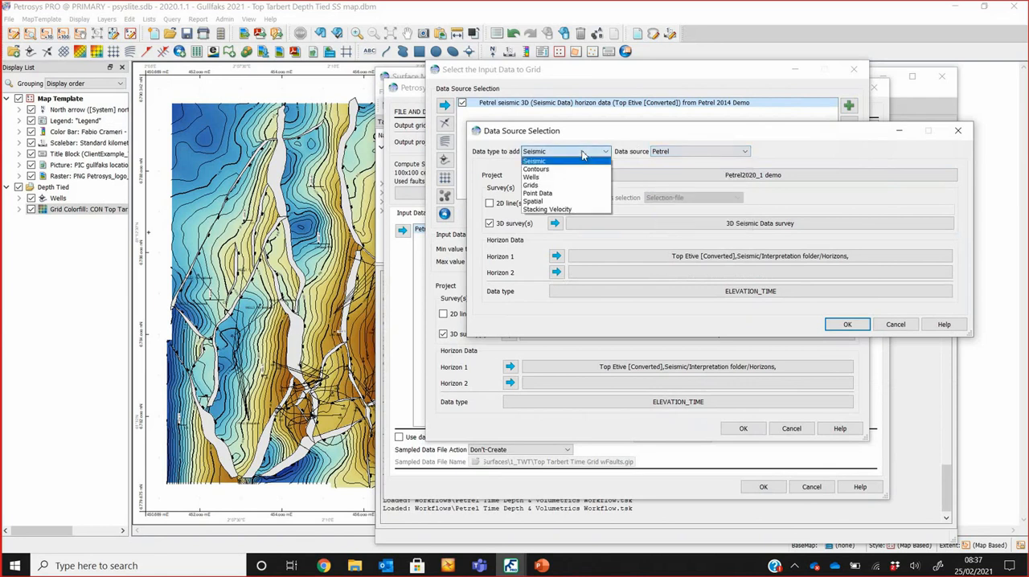
left_click(586, 195)
left_click(658, 151)
left_click(670, 164)
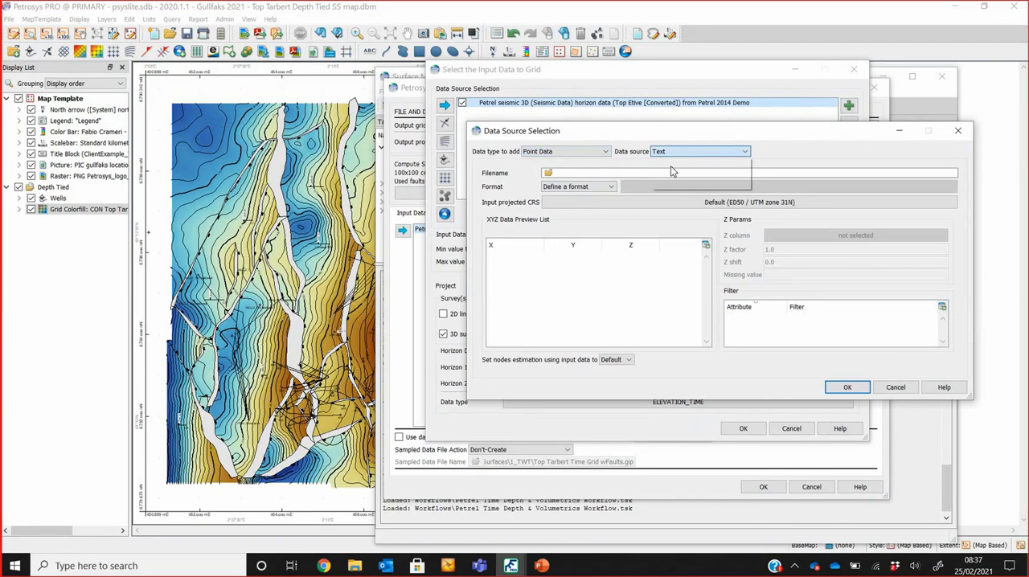
left_click(889, 388)
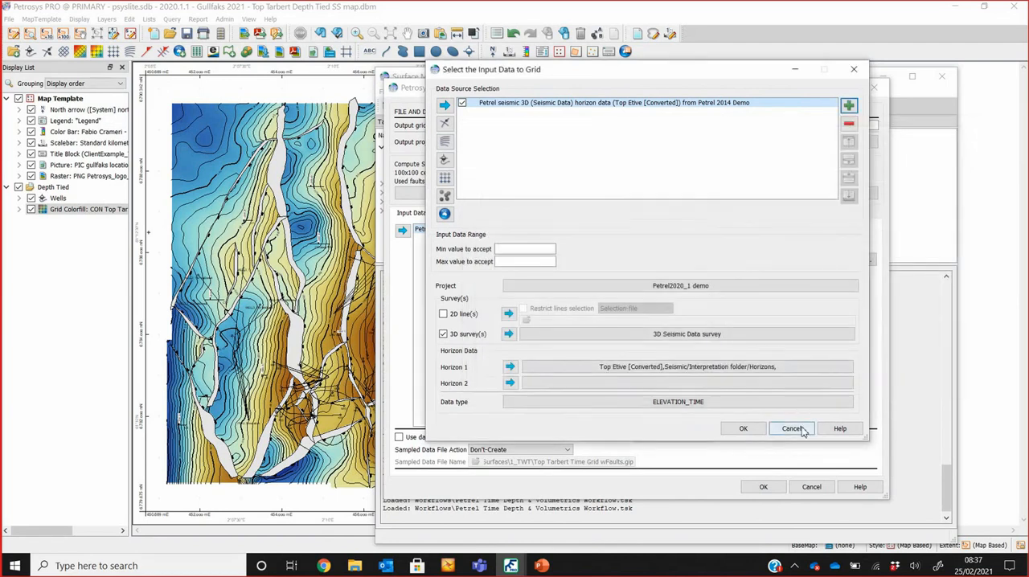
left_click(792, 429)
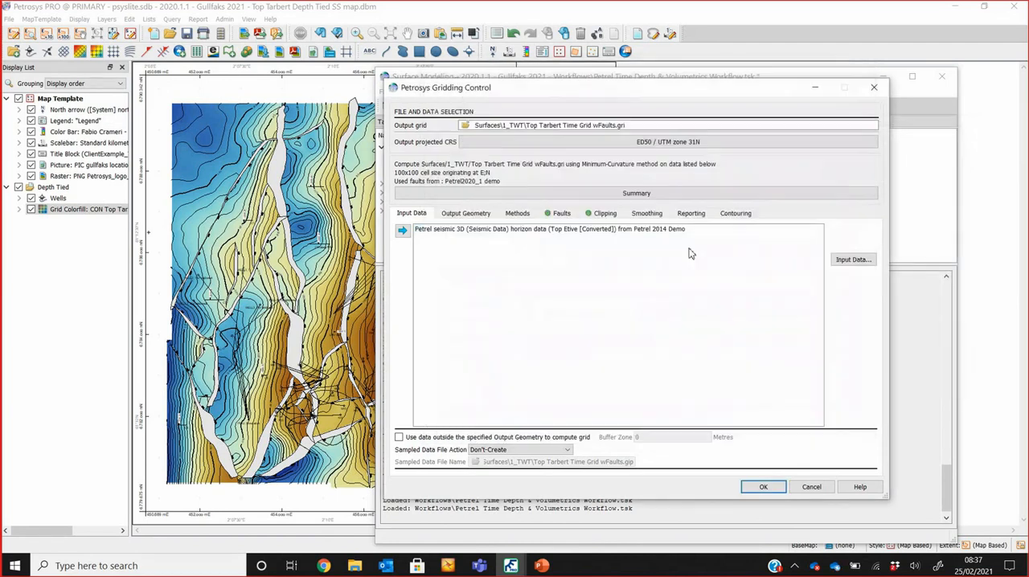
Step: Examine the output geometry, available gridding operations and gridding algorithm choices, keeping Standard gridding with Minimum-Curvature
left_click(481, 213)
left_click(517, 213)
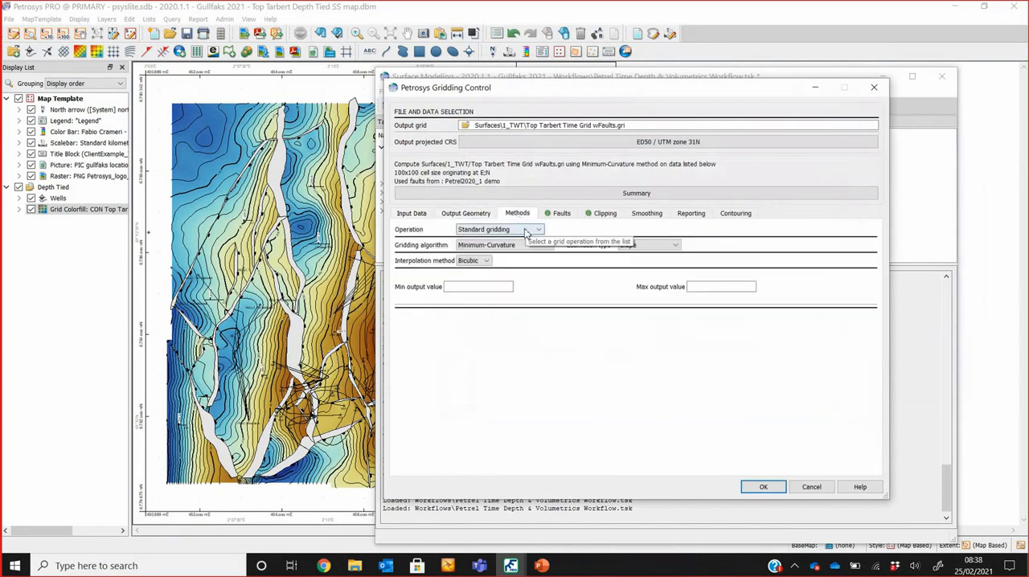
left_click(526, 231)
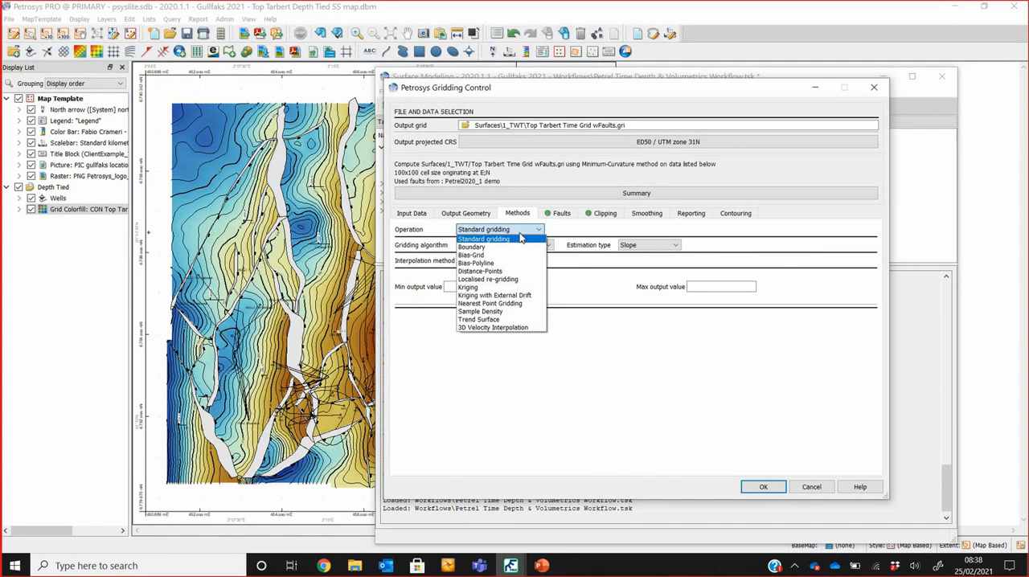
left_click(520, 238)
left_click(527, 246)
left_click(529, 254)
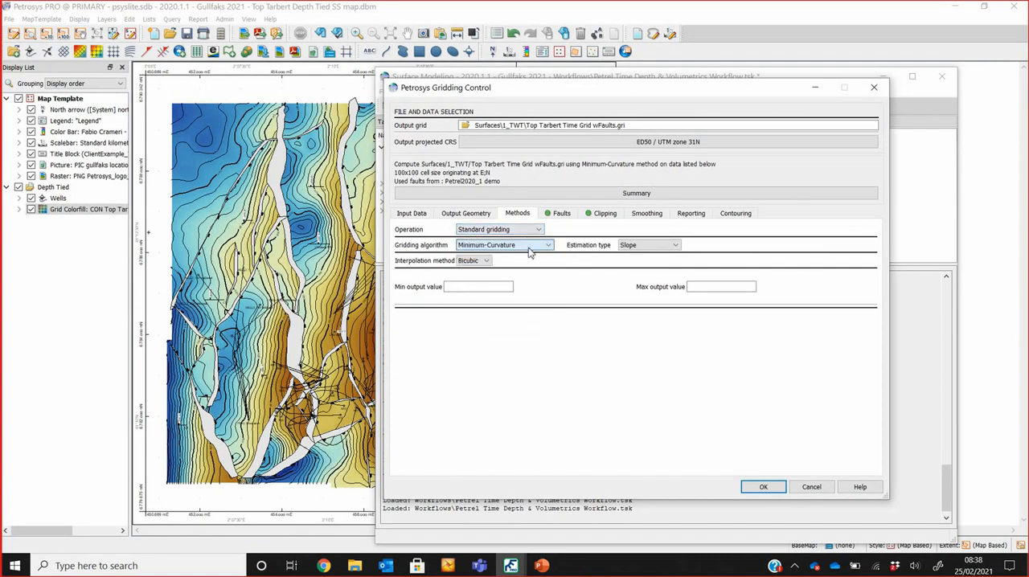
Step: Examine the fault settings and the available fault types, keeping Fault sticks
left_click(562, 215)
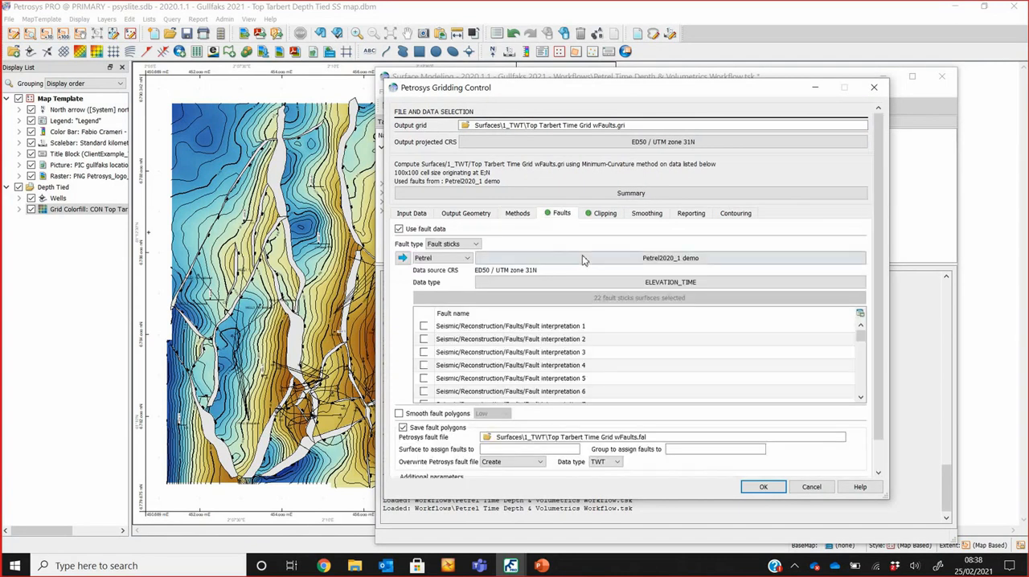
left_click(470, 245)
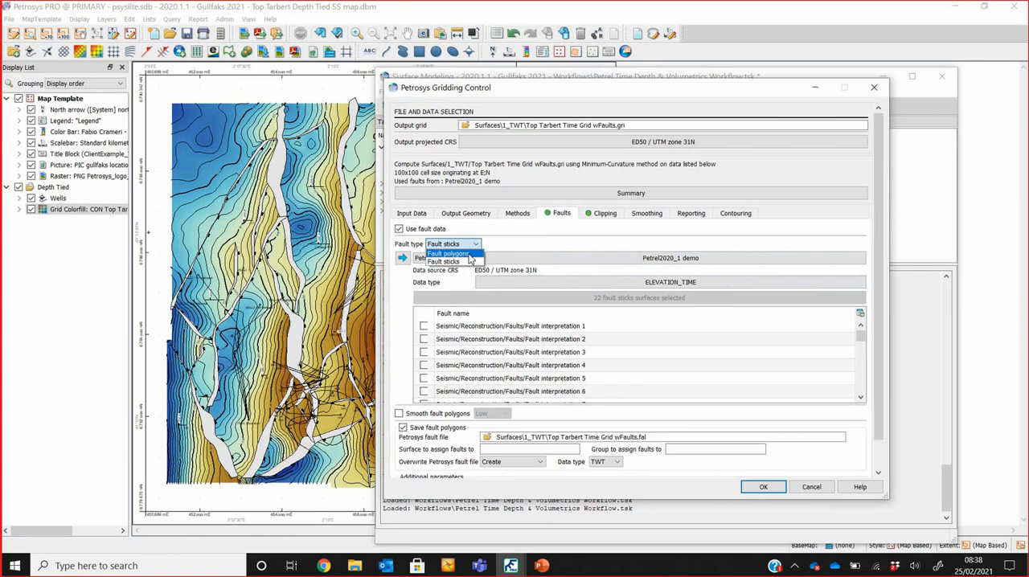
left_click(471, 246)
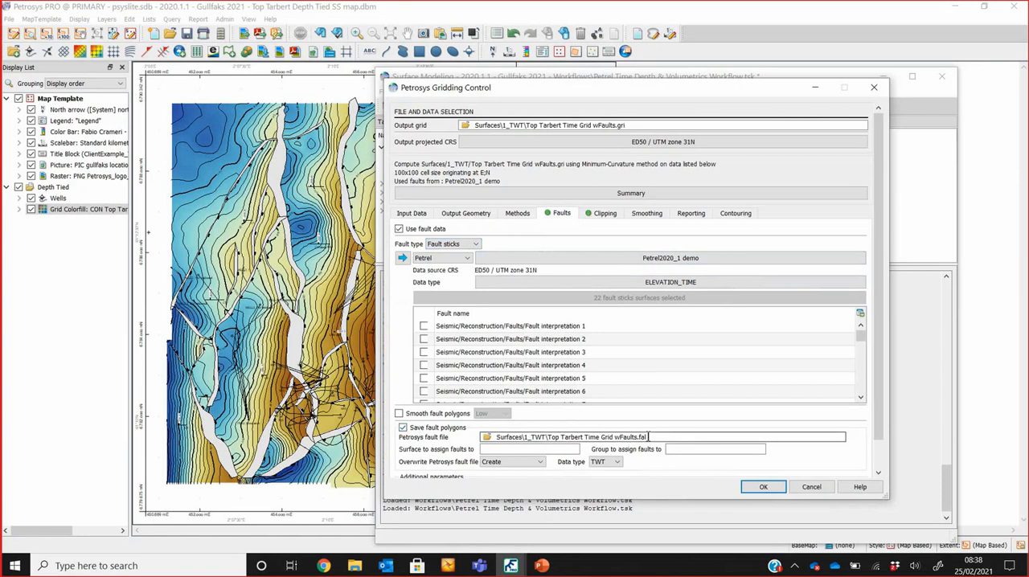
Step: Close the gridding settings without changes and enable the Automatic gridding of all 3D horizons task under Loop over all Petrel Horizons
left_click(808, 487)
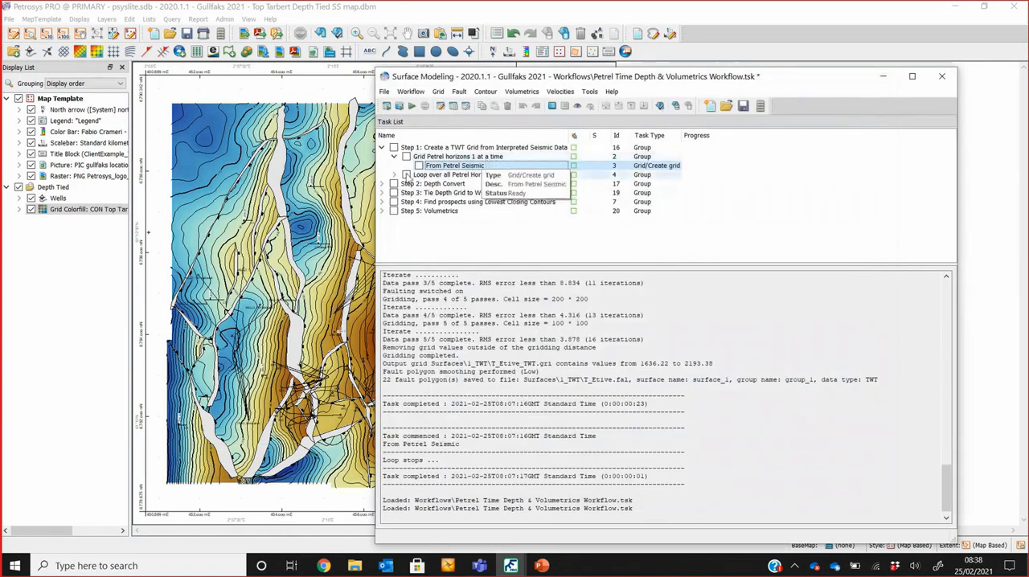
left_click(394, 175)
left_click(452, 193)
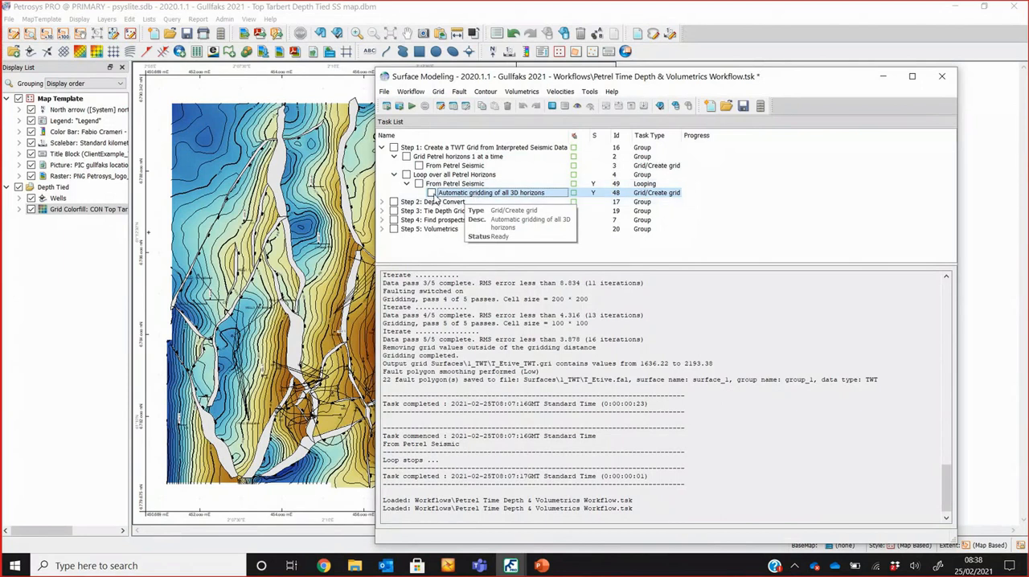
left_click(432, 194)
left_click(455, 185)
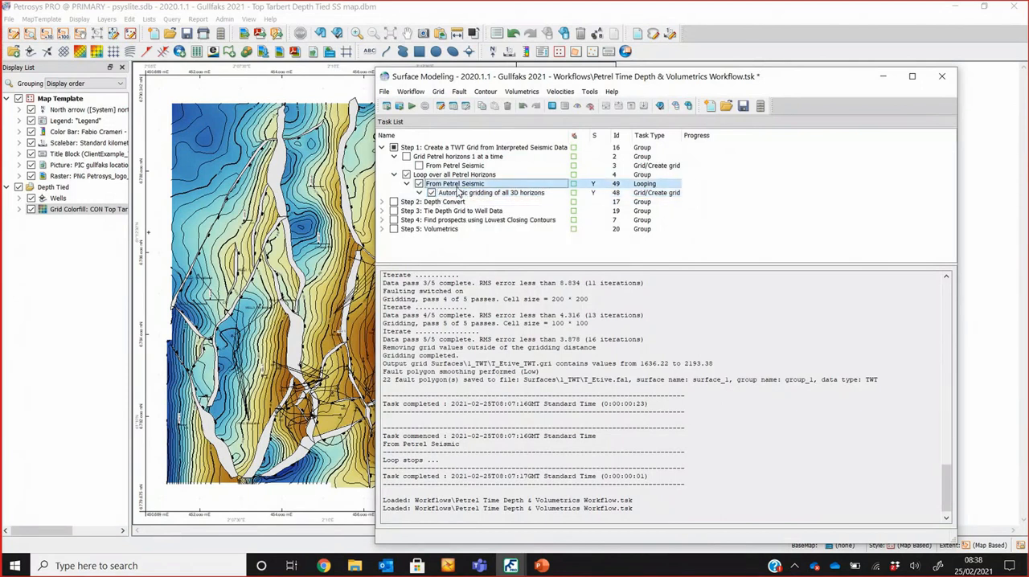
left_click(447, 176)
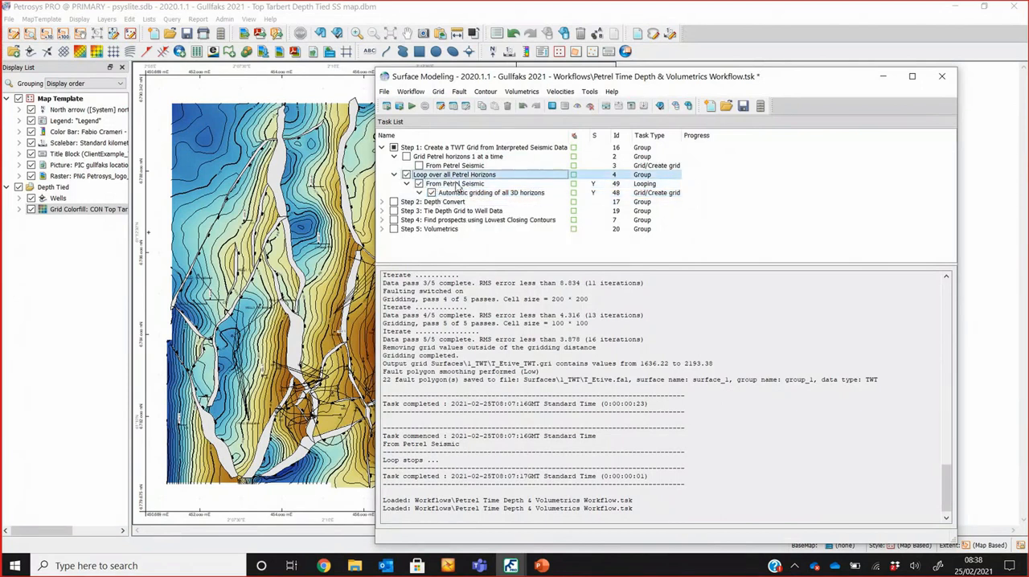
Step: Cancel the looping task's parameter prompt and place the File Explorer window of the Surfaces\1_TWT output folder beside Surface Modeling
left_click(400, 106)
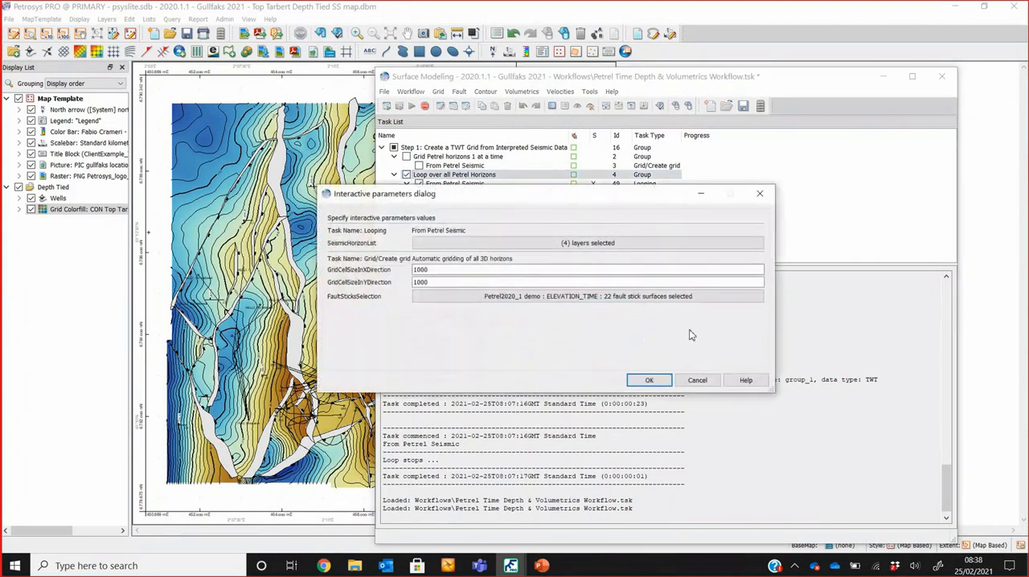
left_click(696, 377)
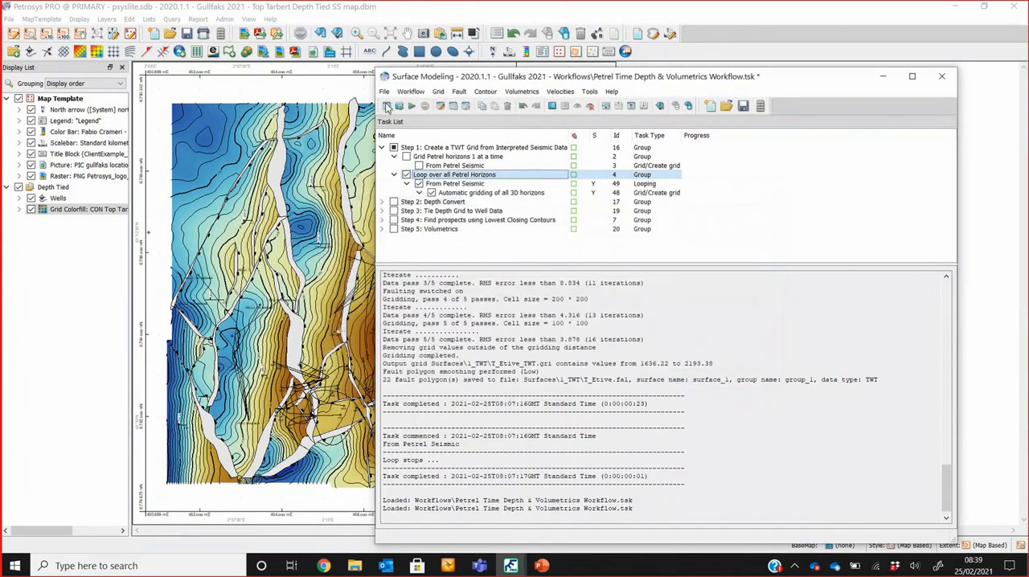
left_click(355, 566)
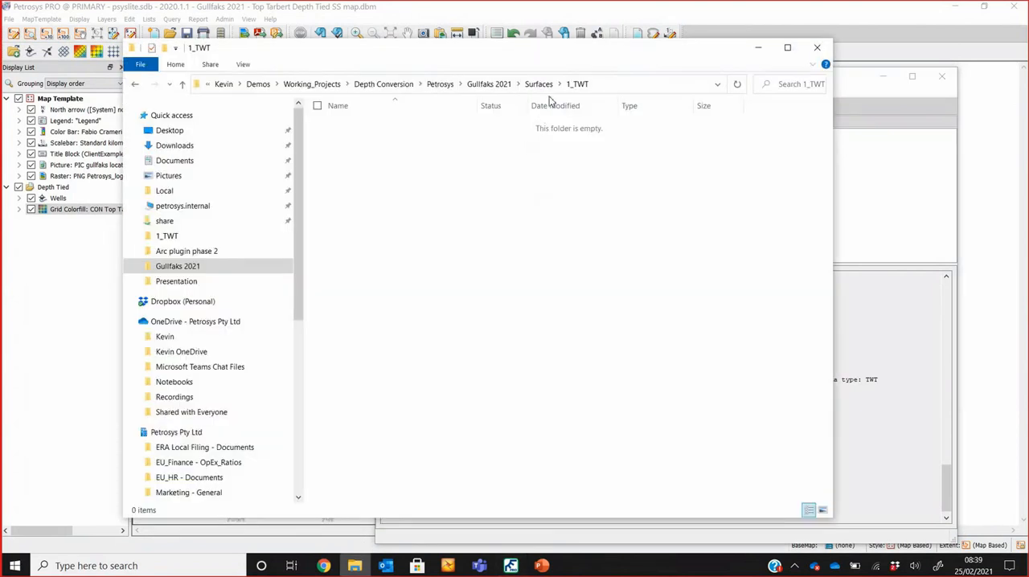
left_click_drag(570, 53, 512, 51)
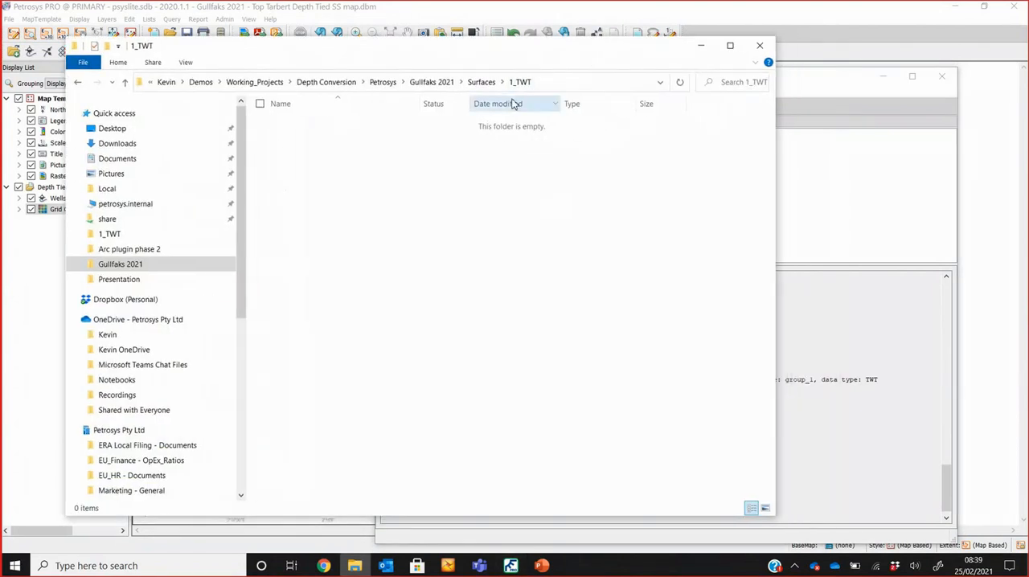
left_click(832, 85)
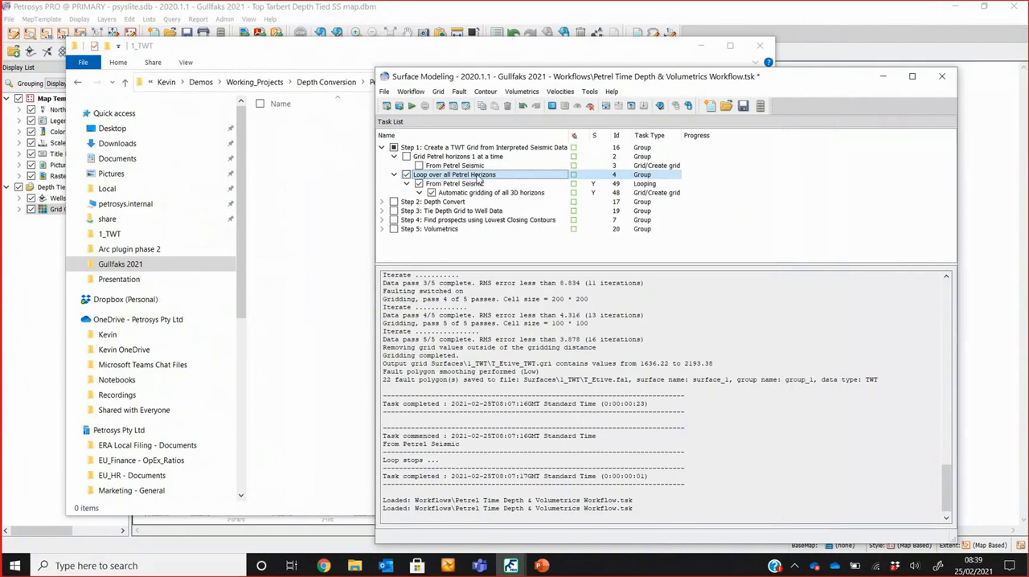
Step: Start the enabled looping task and replace its seismic horizon list with the 3D T_Tarbert and T_Etive horizons with attributes
left_click(400, 107)
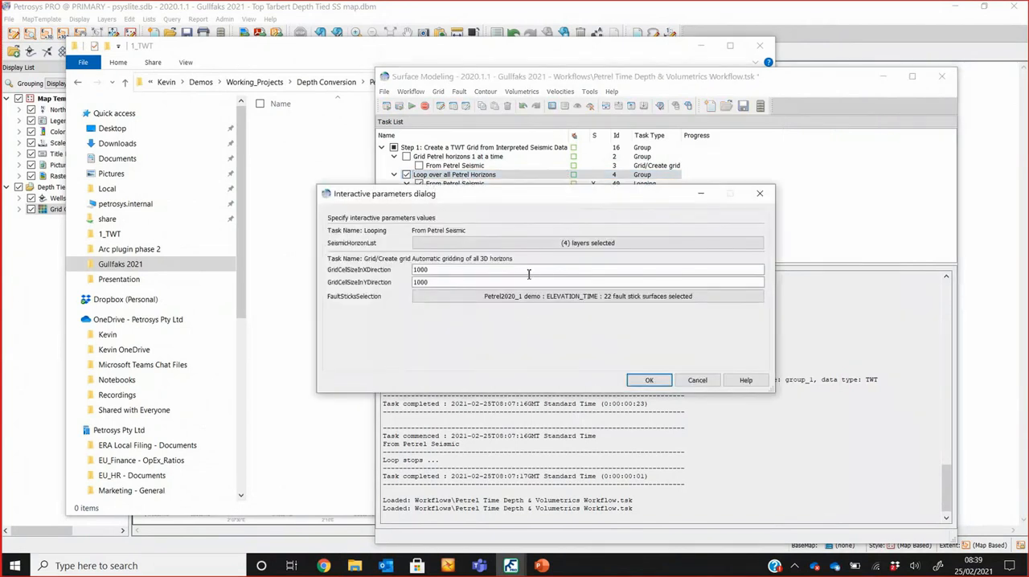
left_click_drag(537, 196, 577, 190)
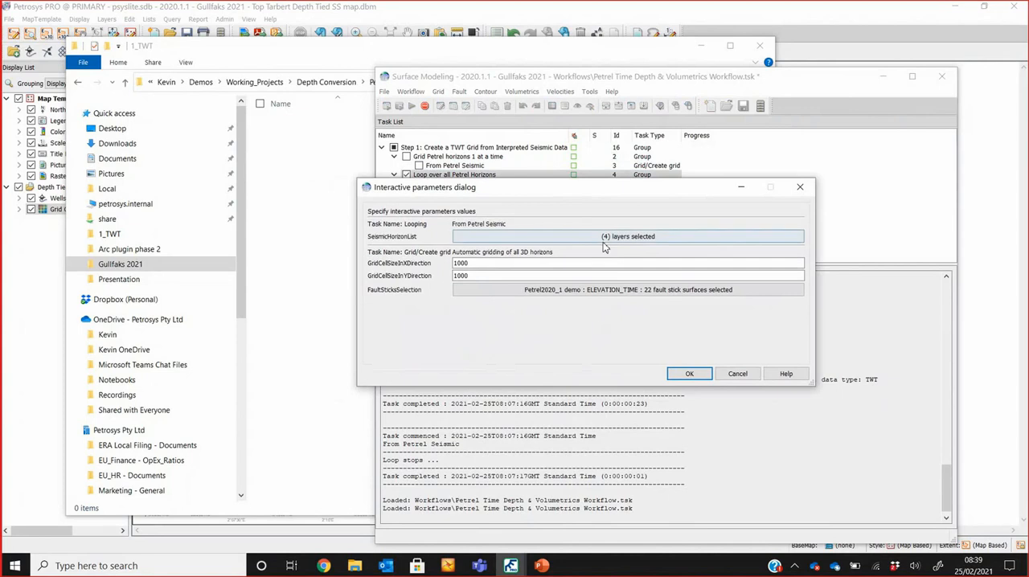
left_click(603, 237)
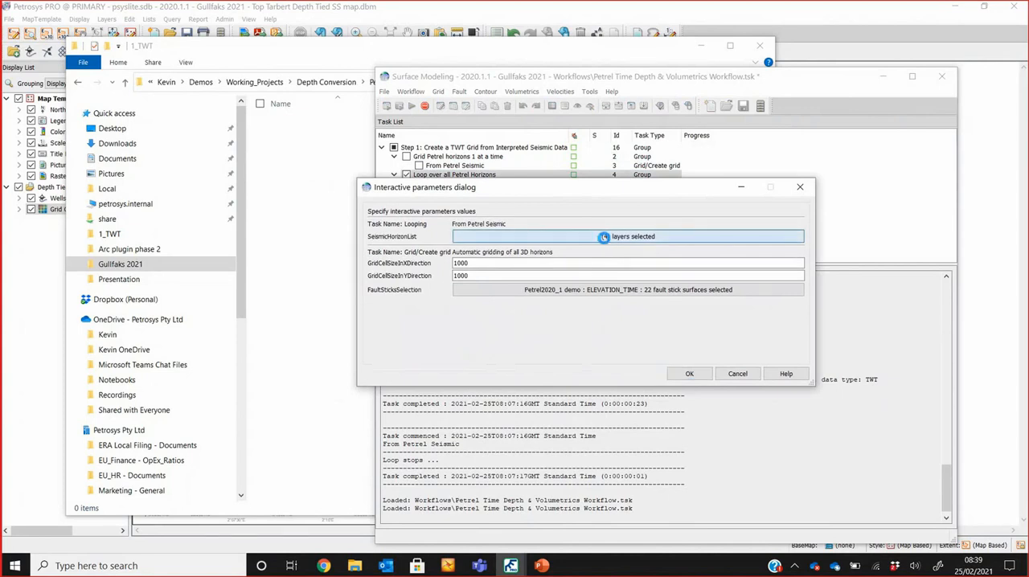
left_click(604, 237)
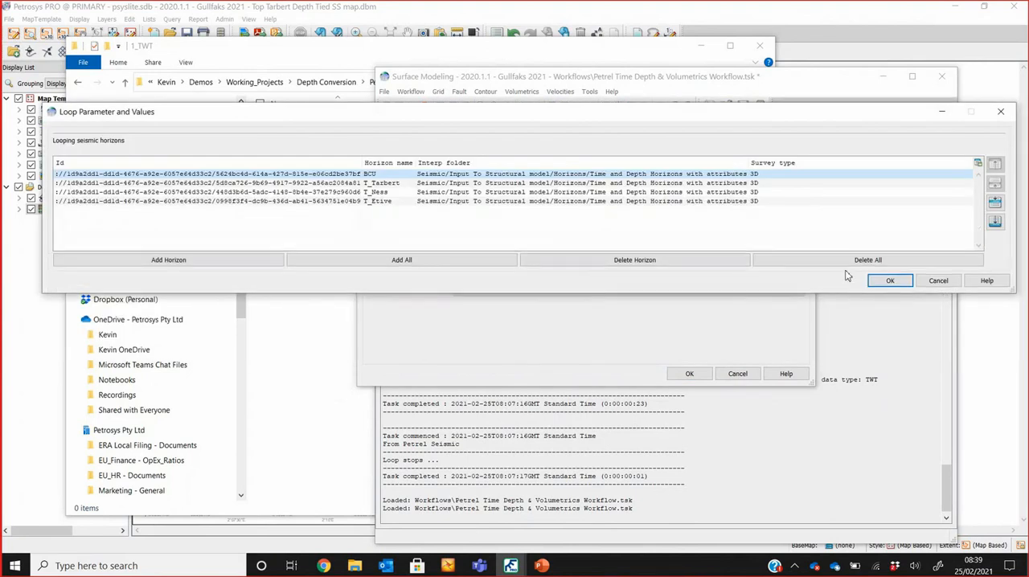
left_click(833, 264)
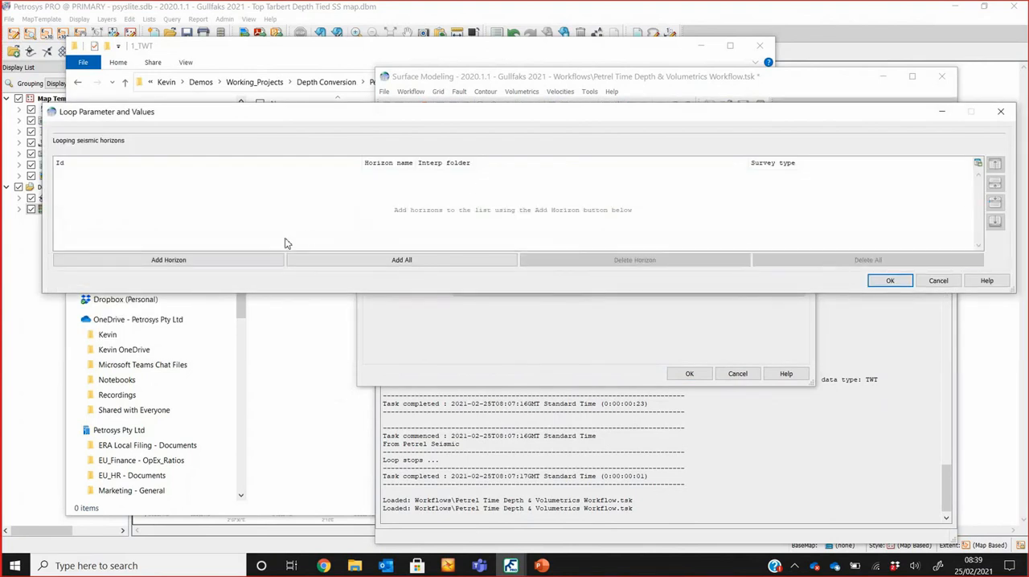
left_click(252, 262)
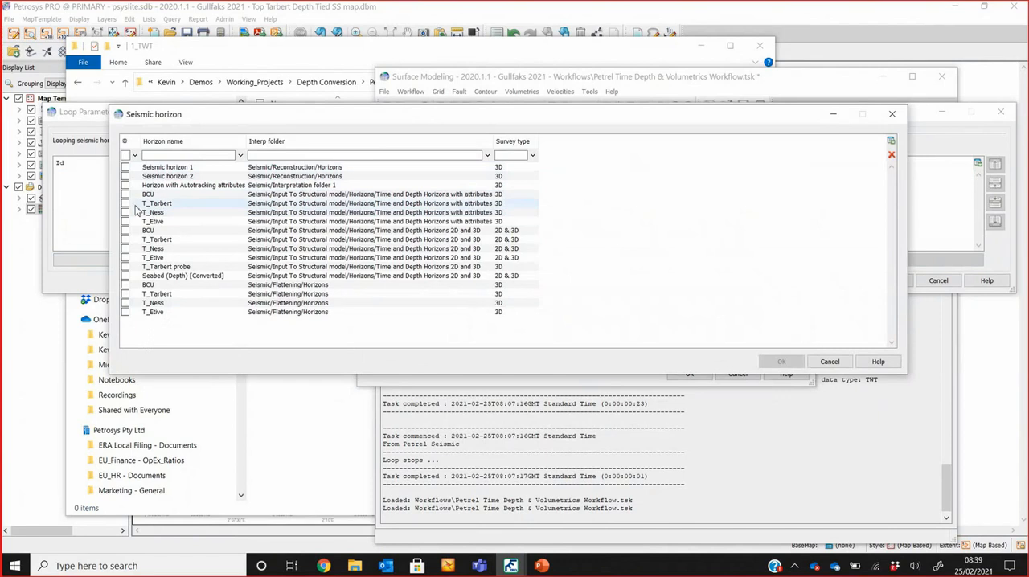
left_click(126, 203)
left_click(125, 222)
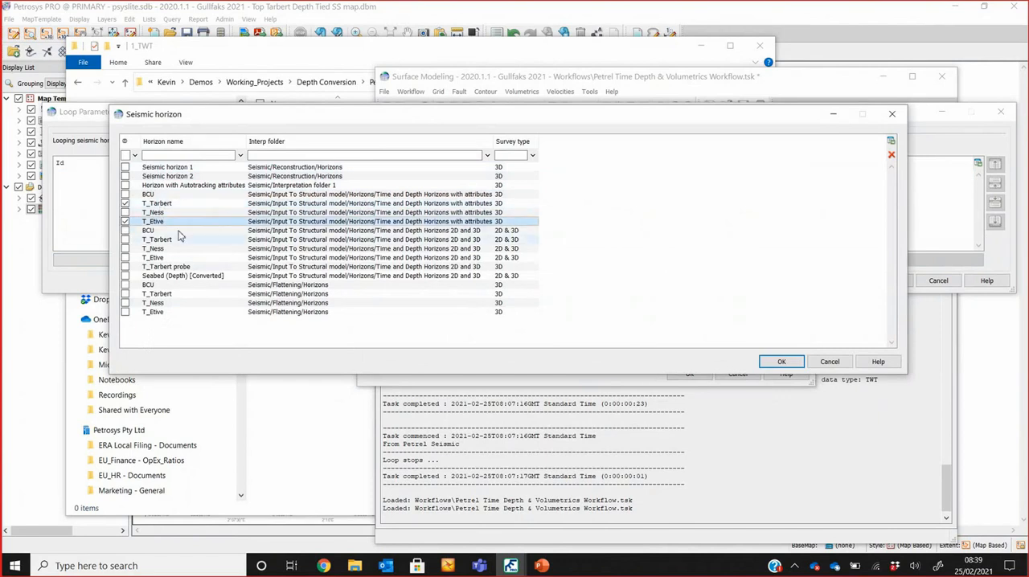
left_click(780, 361)
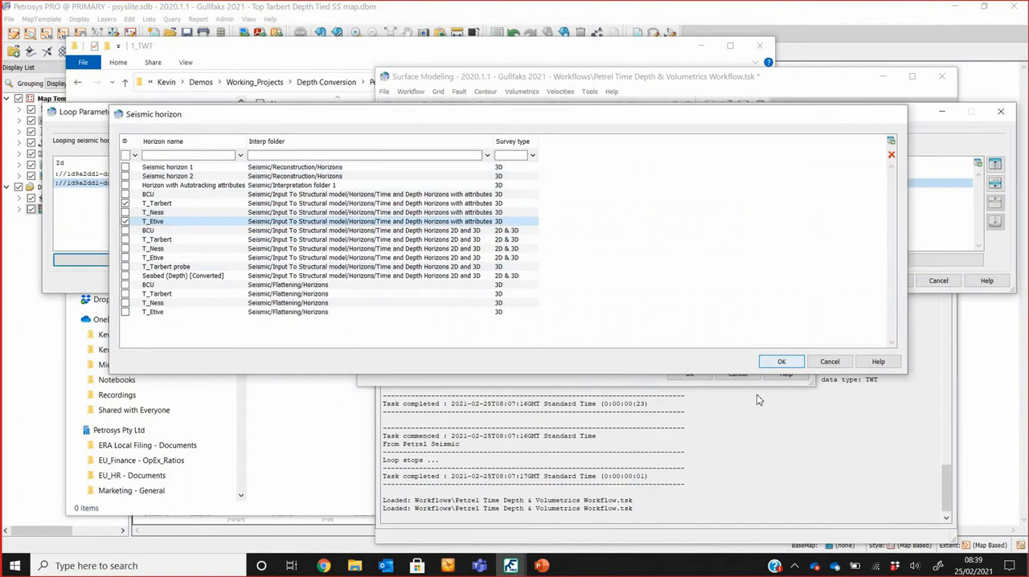
left_click(887, 281)
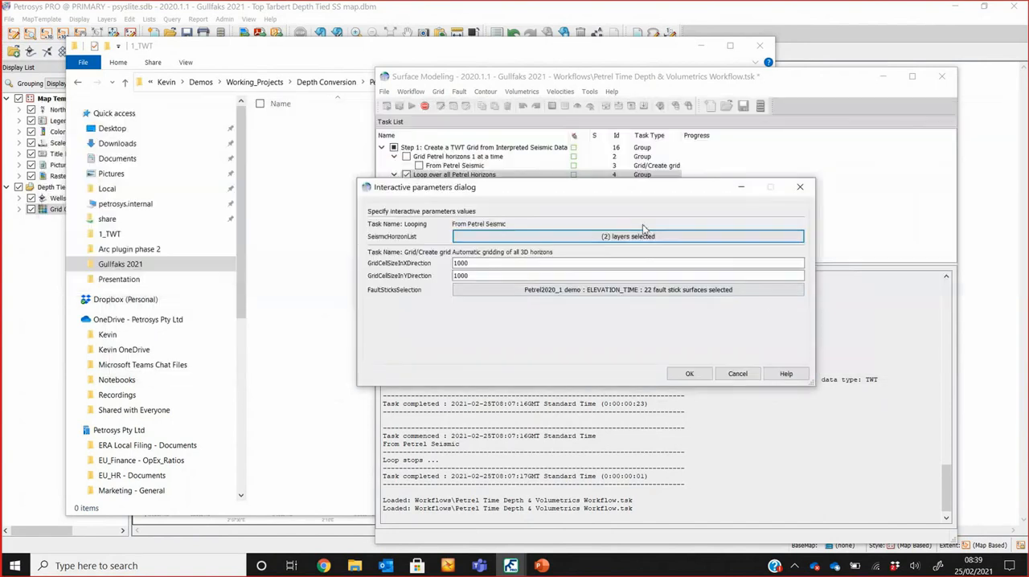
Step: Set the grid cell size in the X and Y directions to 100 and deselect all fault sticks
left_click(508, 263)
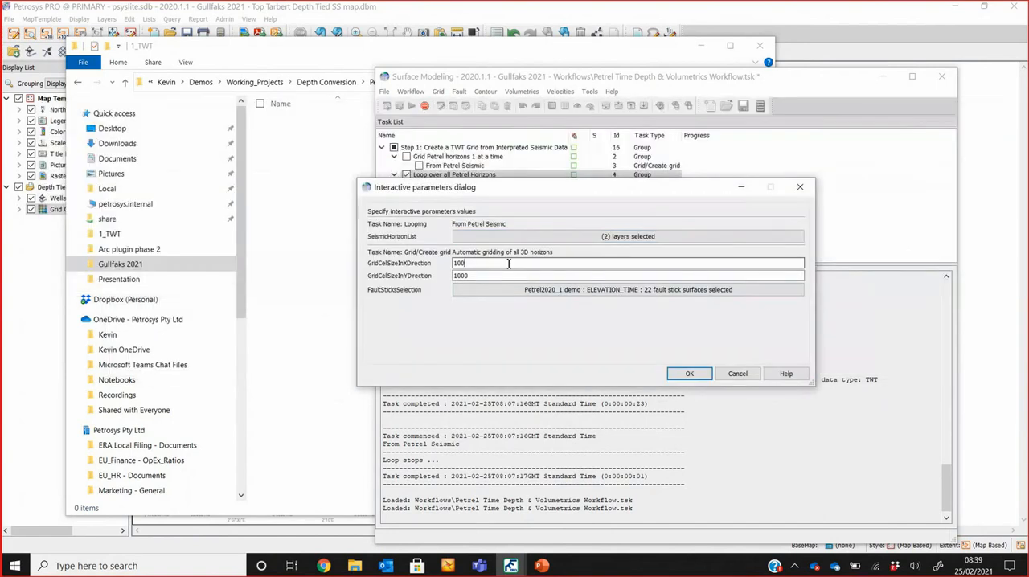
left_click(501, 275)
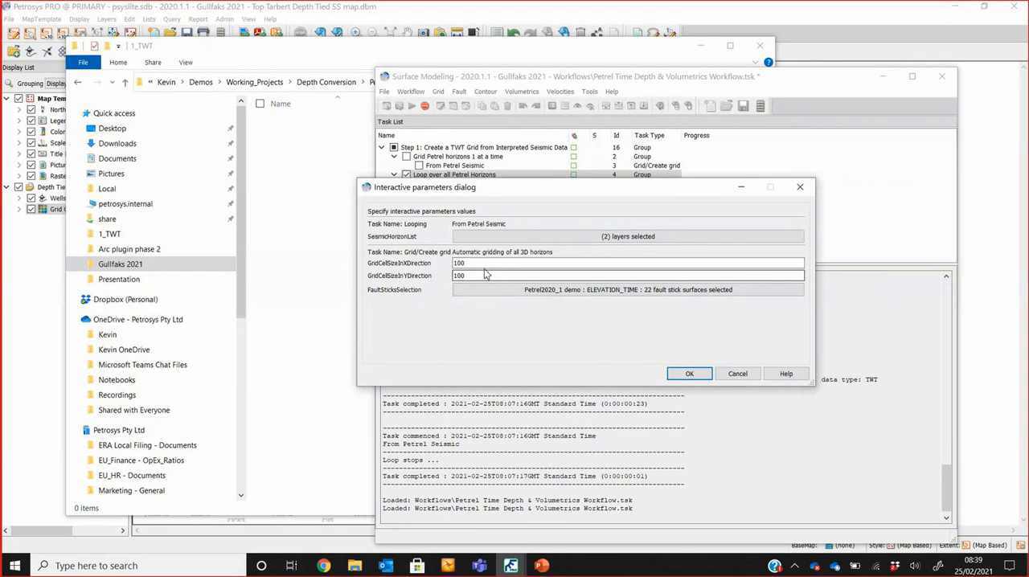
left_click(583, 292)
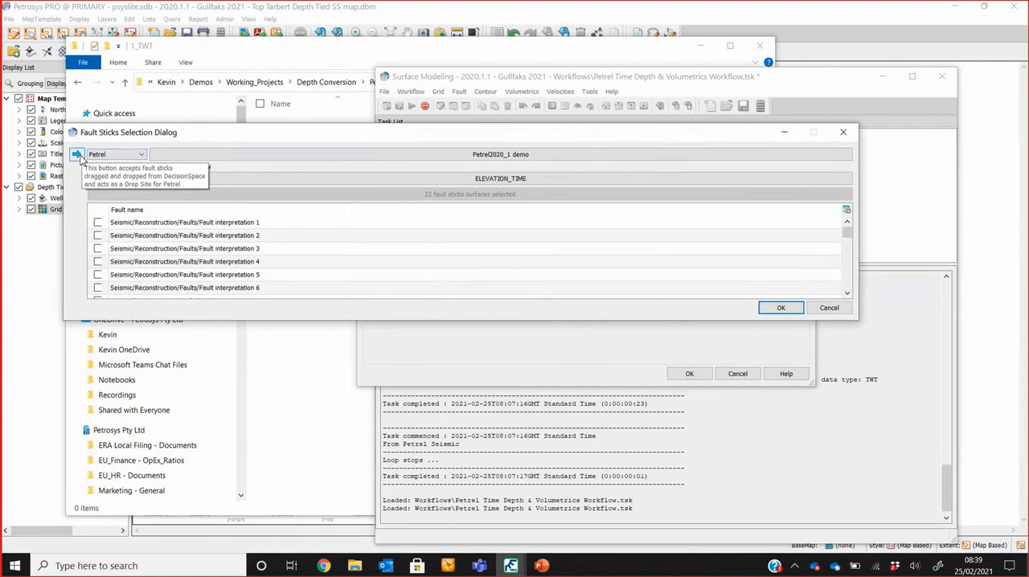
right_click(234, 261)
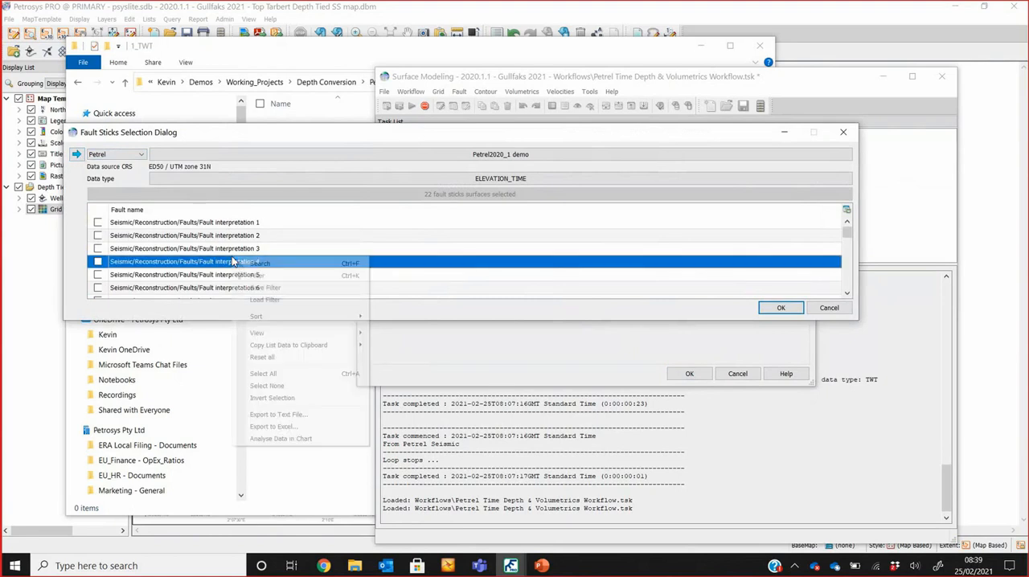
left_click(305, 384)
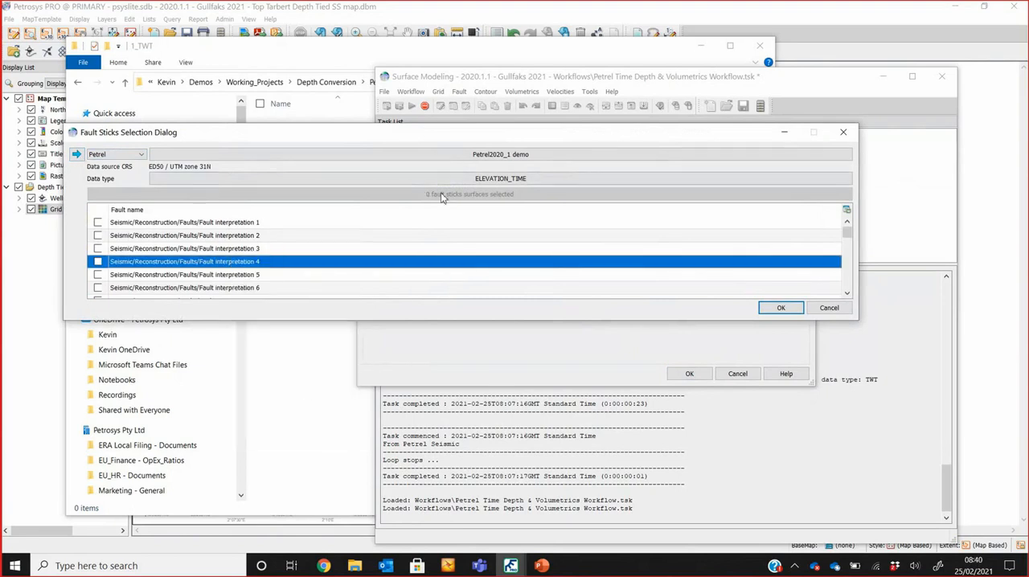
Step: Select the Fault Sticks folder of Input To Structural model in Petrel and load it into the Petrosys fault sticks selection
left_click(452, 567)
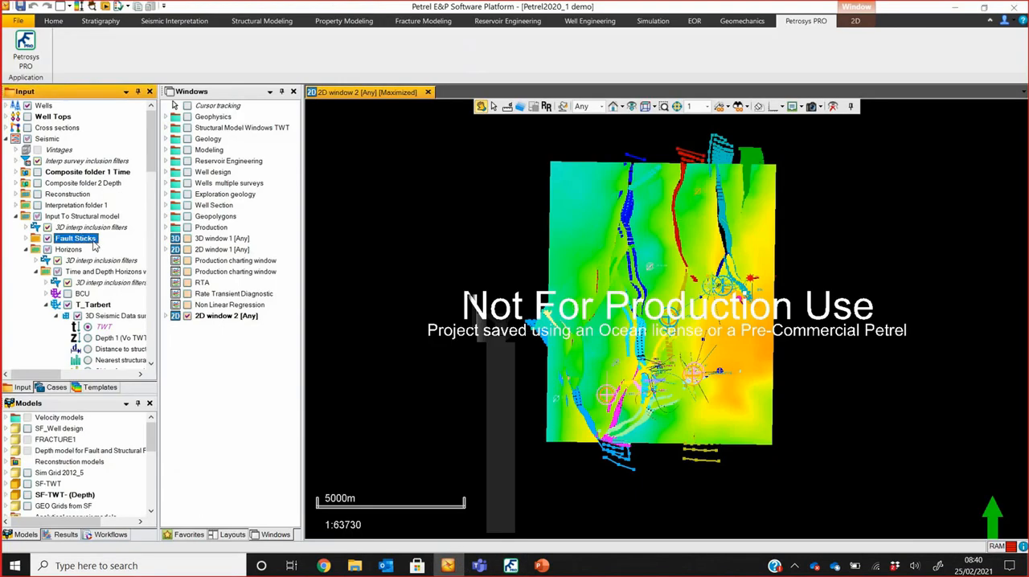
left_click(510, 566)
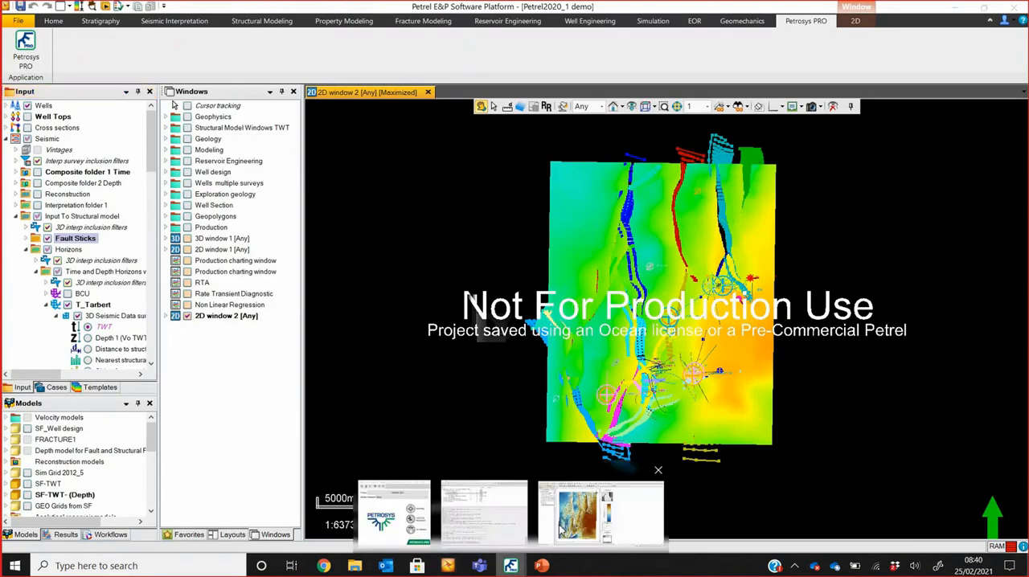
left_click(599, 514)
left_click(510, 565)
left_click(505, 527)
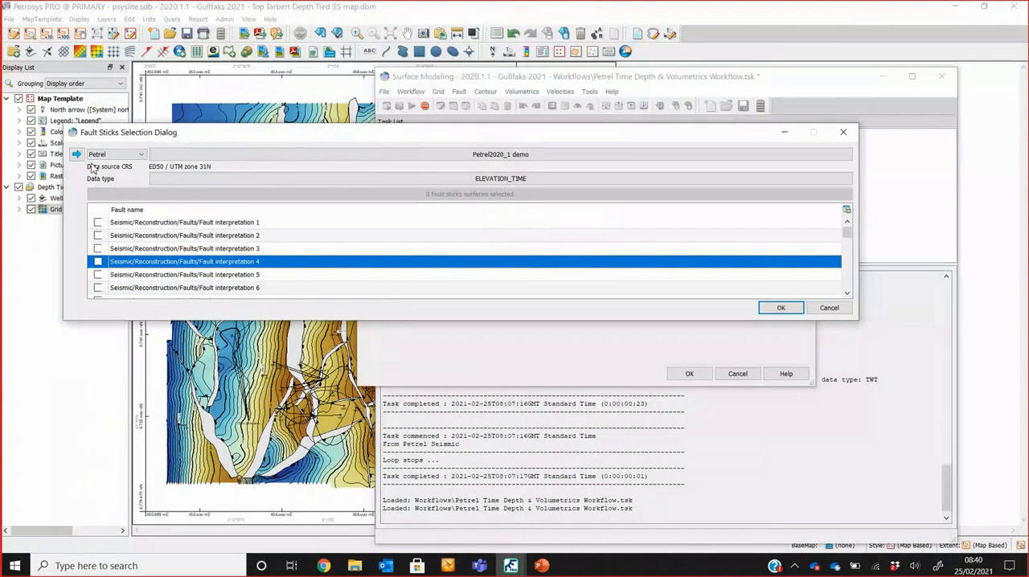
left_click(77, 153)
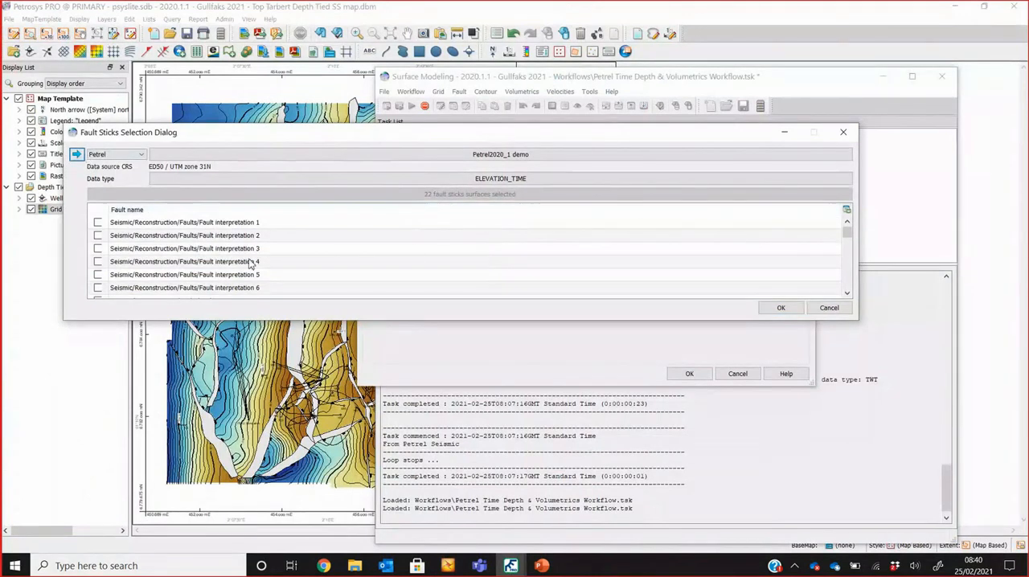
scroll(249, 260, "down", 2)
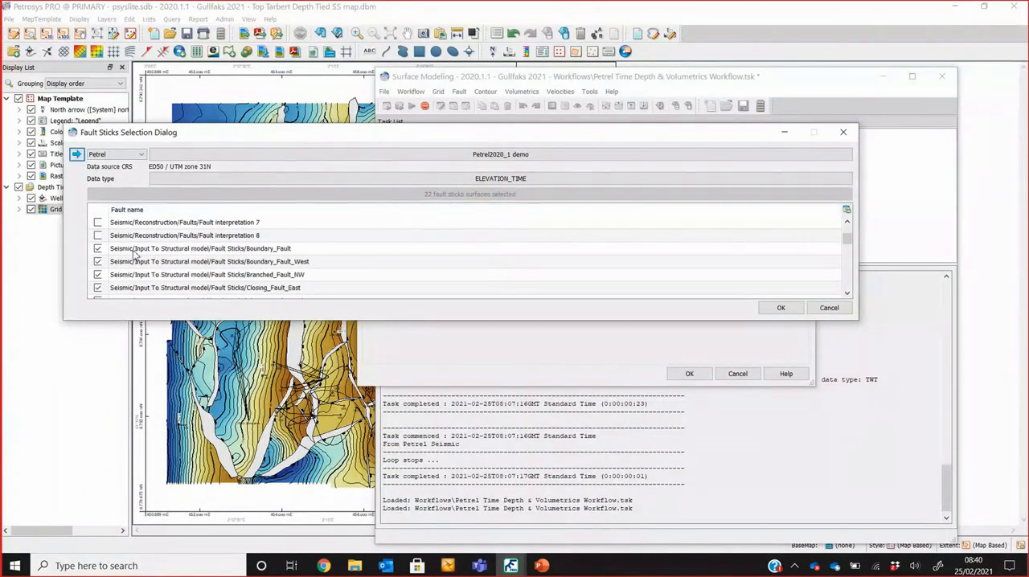
left_click(784, 310)
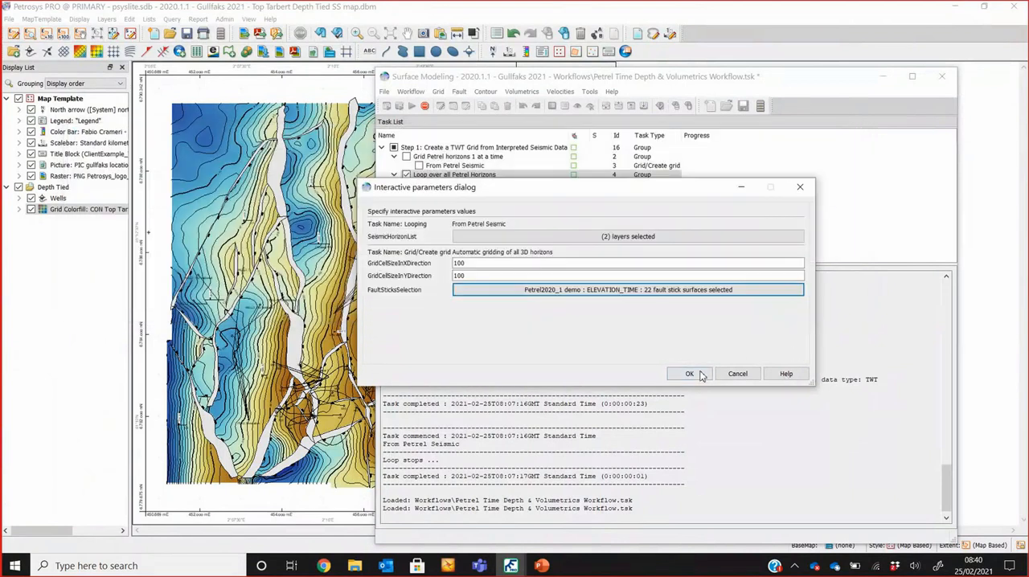
Step: Bring the 1_TWT output folder into view and run the looped gridding with the chosen parameters
left_click(355, 565)
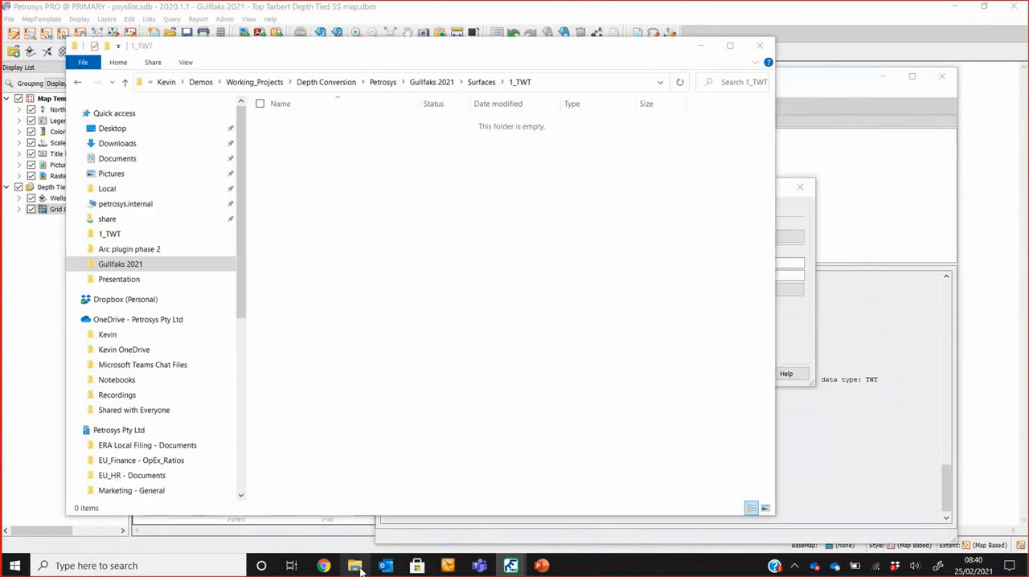
left_click(808, 336)
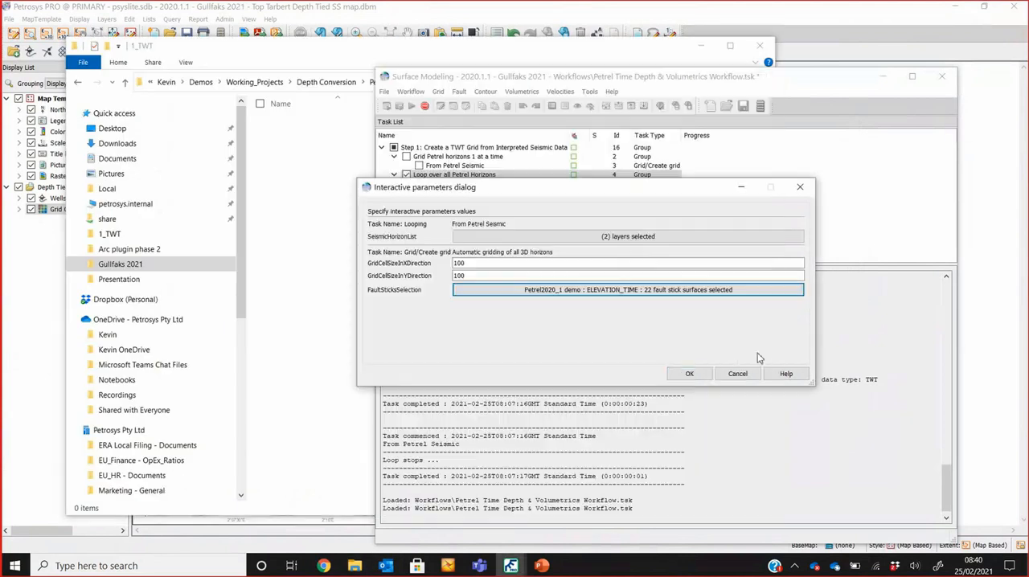
left_click(683, 373)
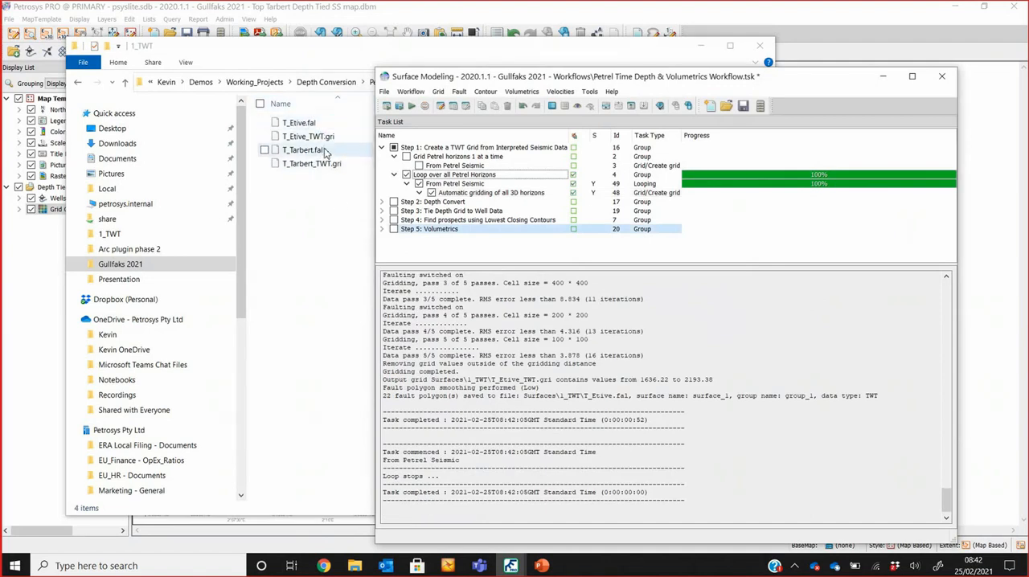
Step: Check the generated grid and fault files in the 1_TWT folder and hide the Depth Tied group on the map
left_click_drag(325, 56, 634, 66)
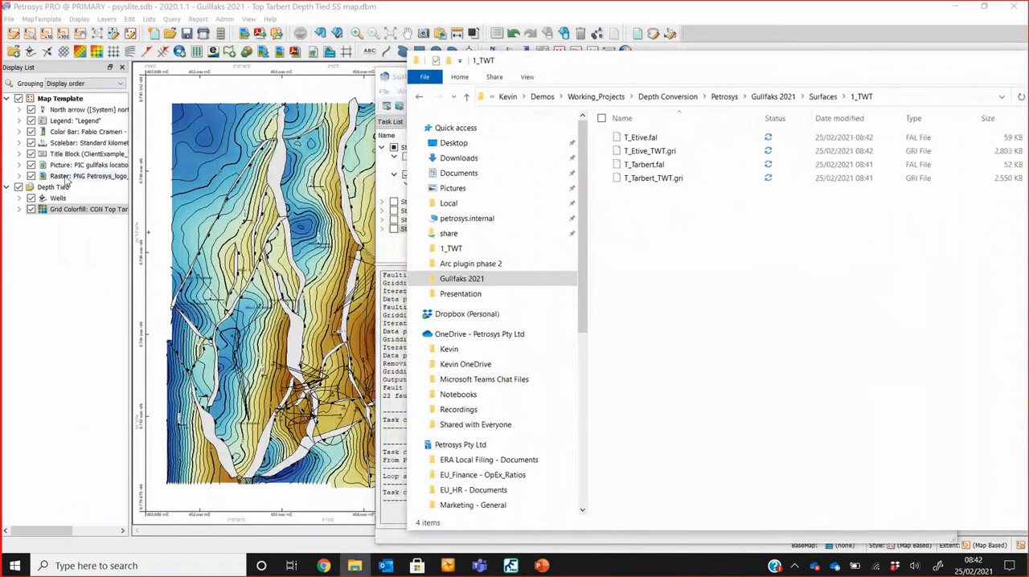
left_click(18, 187)
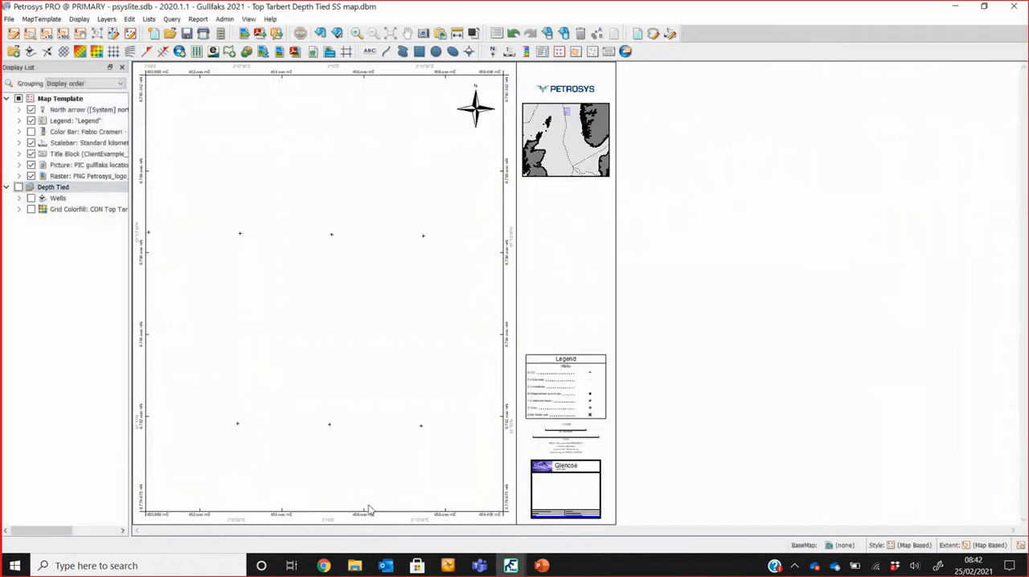
mouse_move(510, 565)
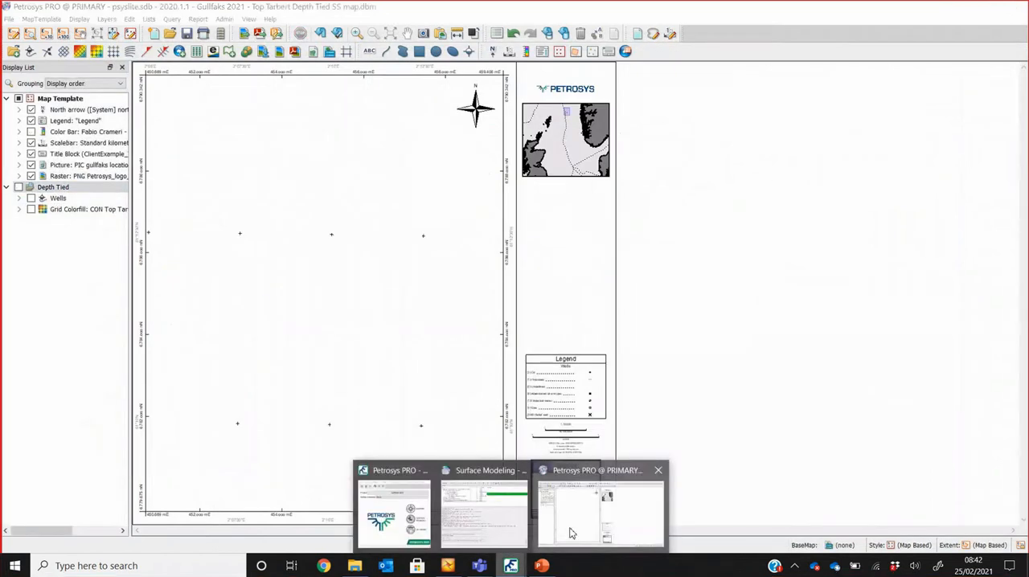
Step: Add the T_Tarbert and T_Etive grid and fault files from the 1_TWT folder to the map with their default display methods
mouse_move(519, 524)
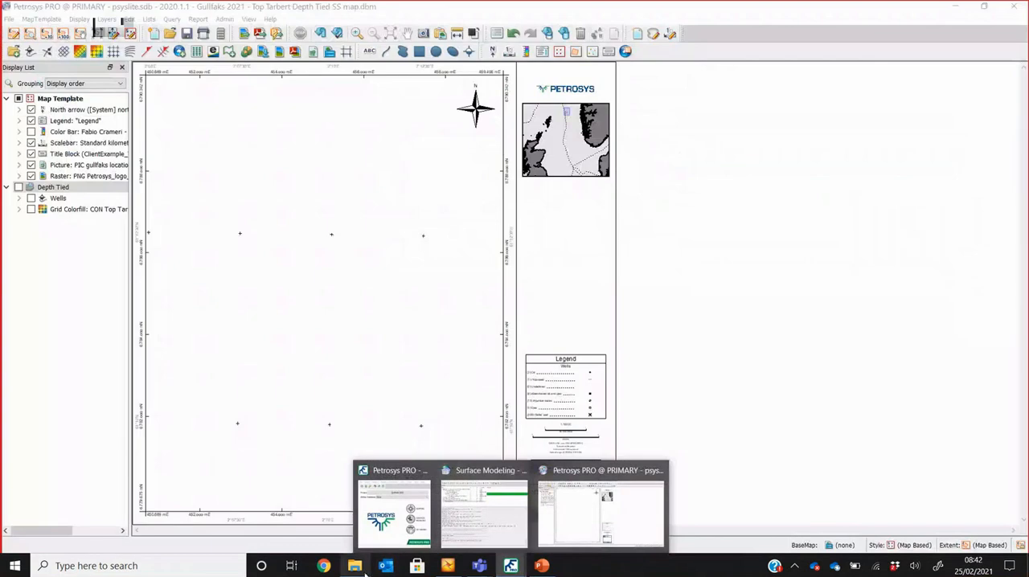
left_click(360, 568)
left_click(650, 141)
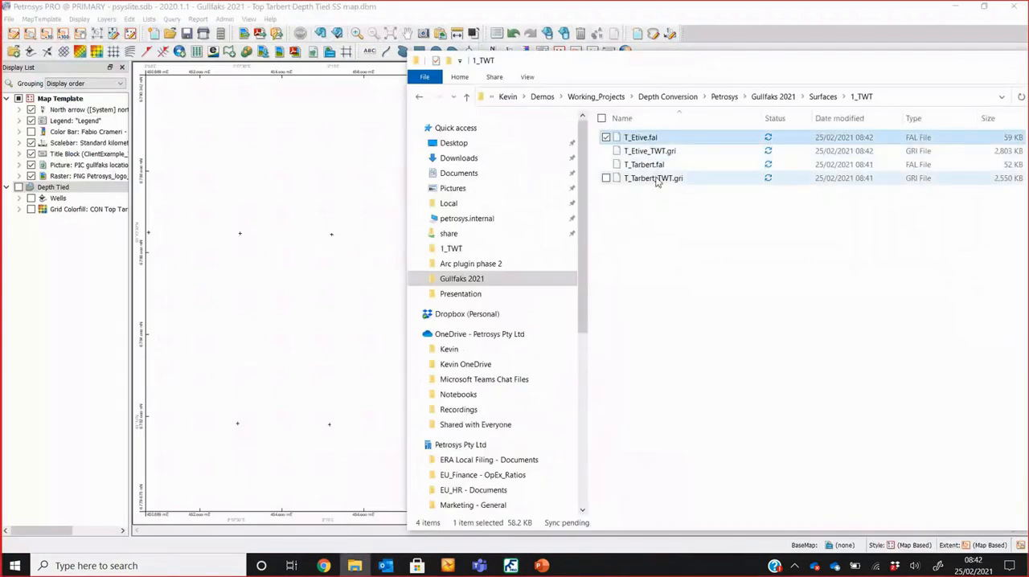
left_click(655, 181, "shift")
left_click_drag(651, 169, 335, 215)
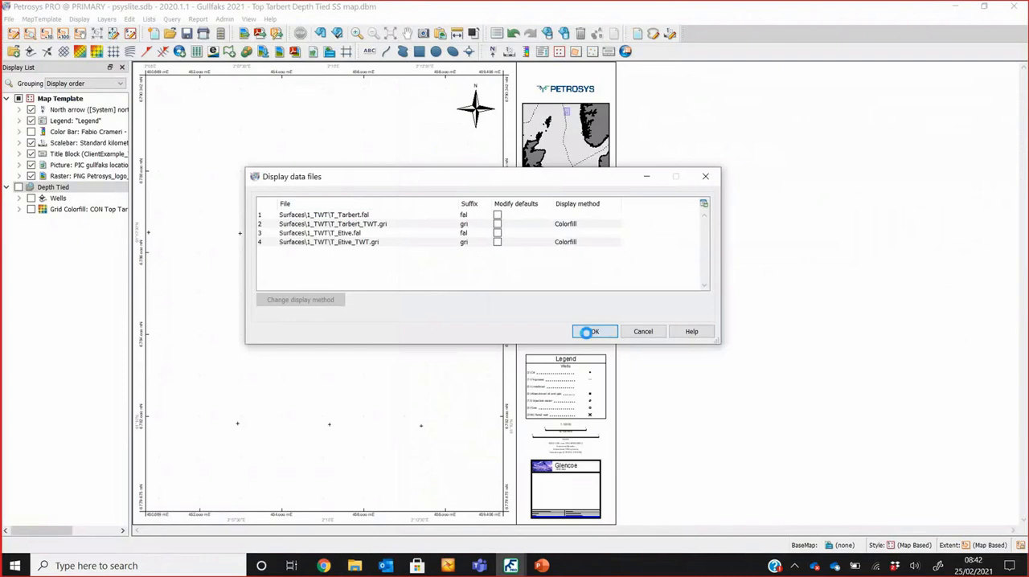
left_click(590, 328)
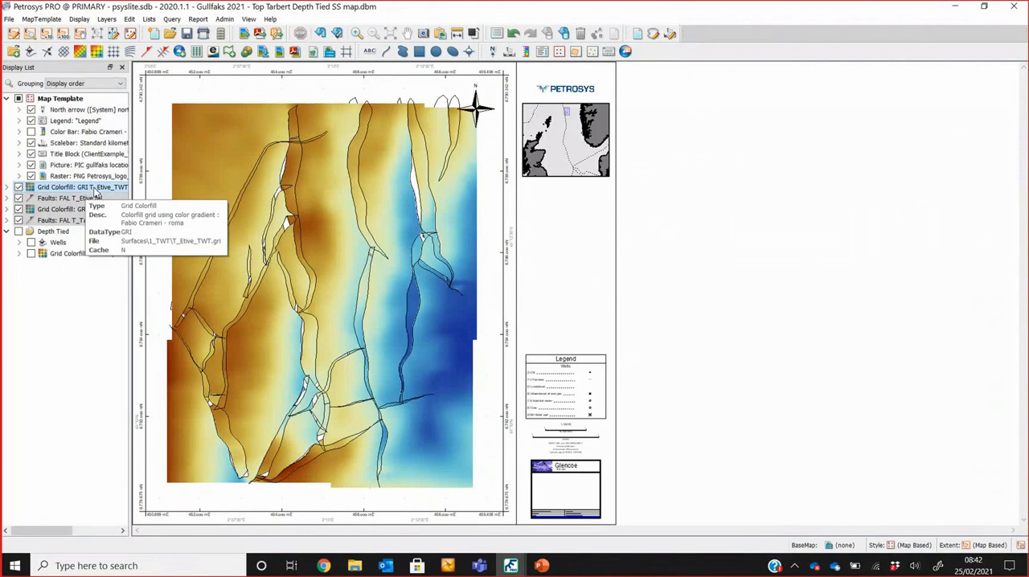
Step: Group the four newly added grid and fault layers under the name TWT
right_click(88, 188)
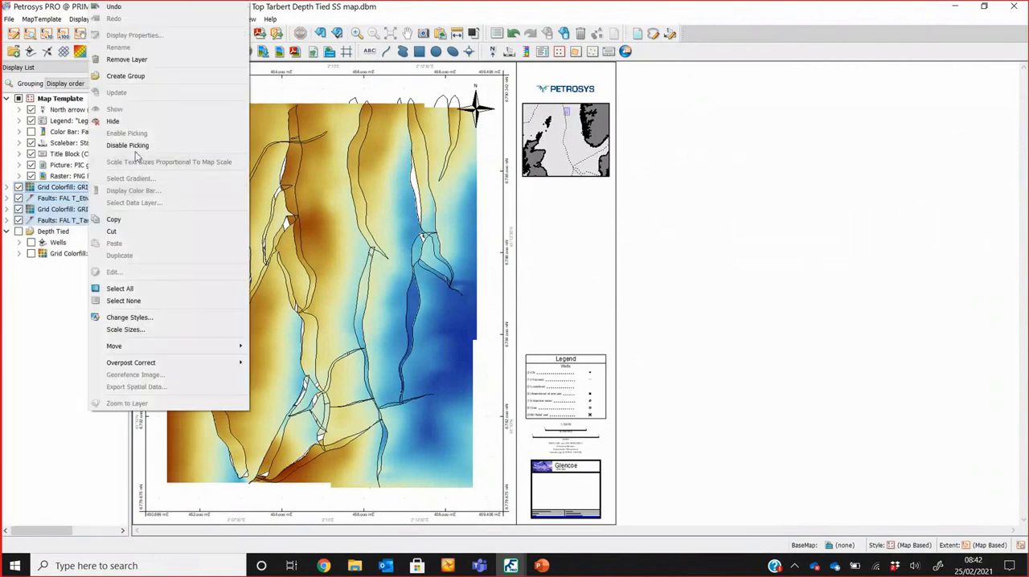
left_click(155, 77)
type("TWT")
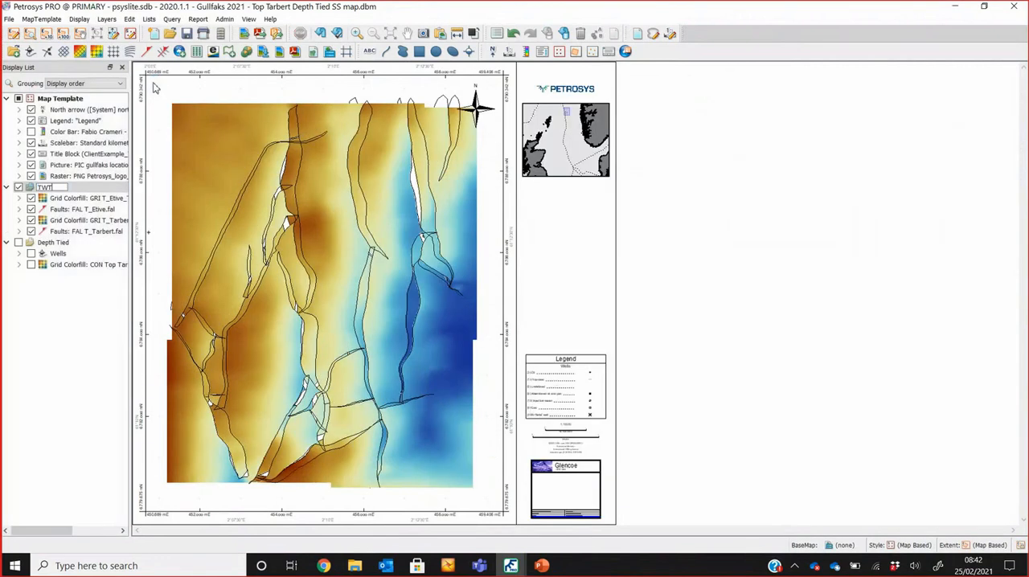
key("Return")
Step: Hide the Etive and Tarbert layers in the TWT group except for the T_Tarbert.fal faults
left_click(34, 231)
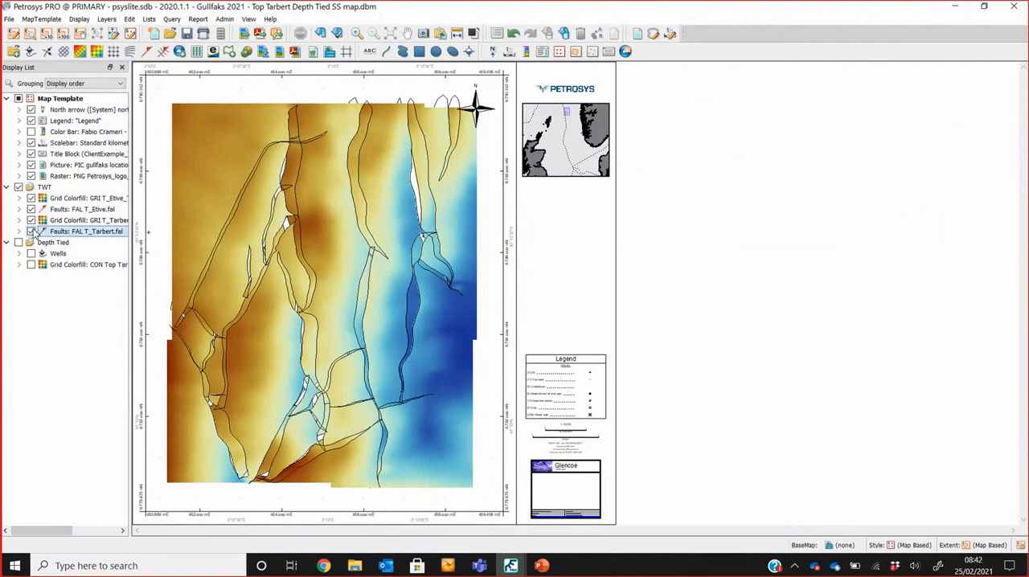
left_click(33, 199)
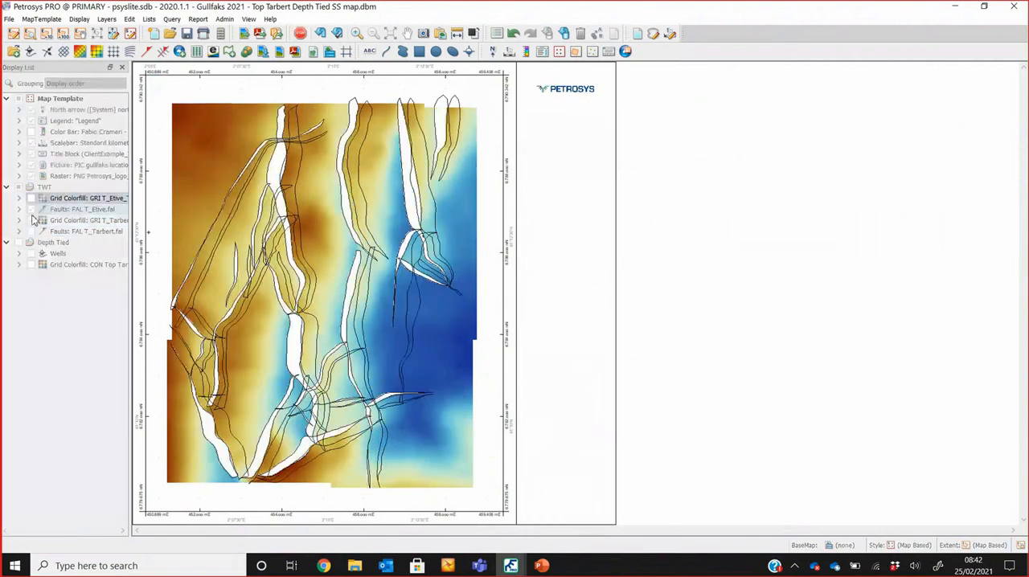
left_click(32, 220)
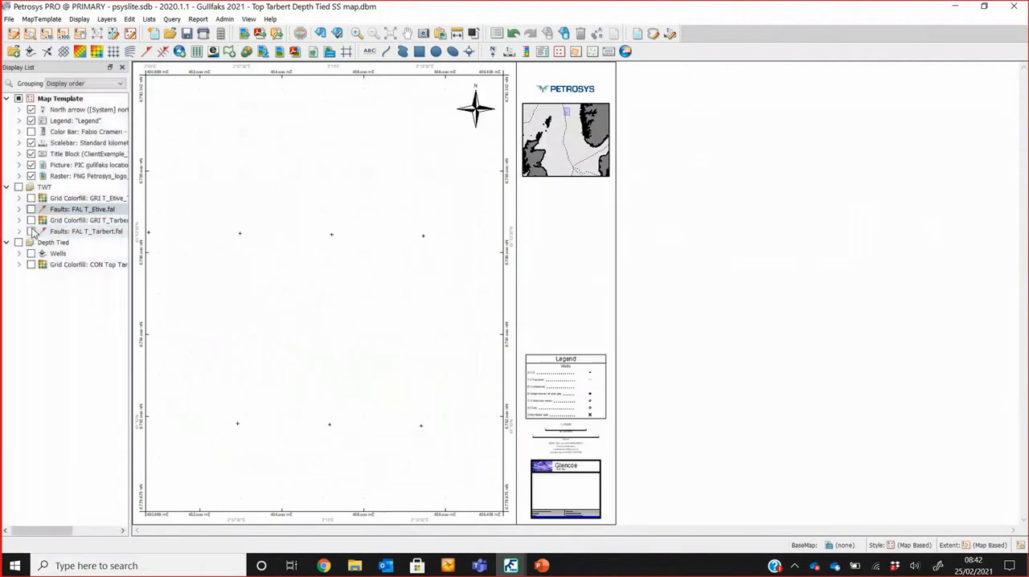
left_click(30, 231)
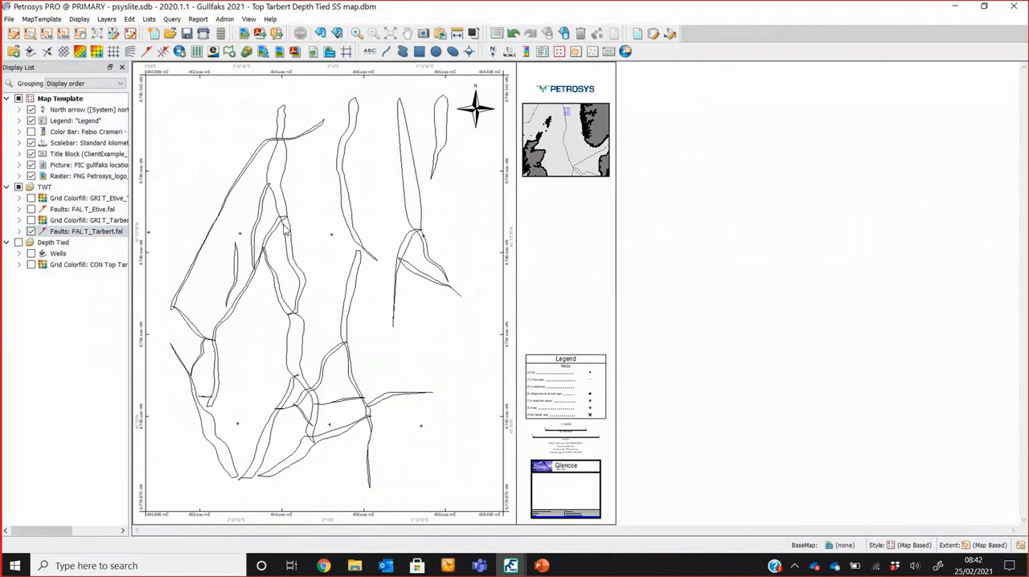
Step: Check the actions available for a Tarbert fault polygon, and display the T_Tarbert grid colorfill in place of the T_Tarbert.fal layer
right_click(285, 229)
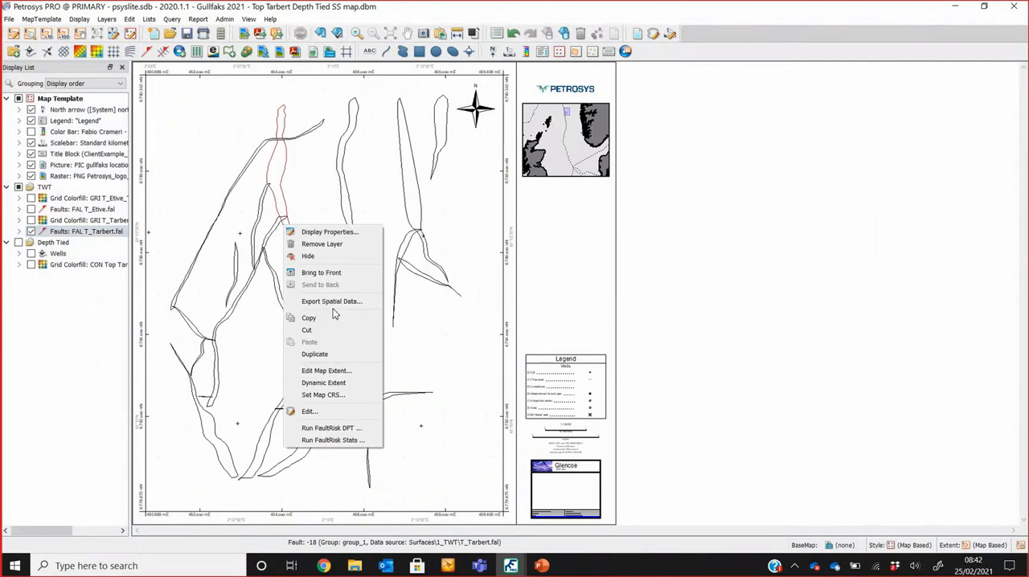
left_click(643, 283)
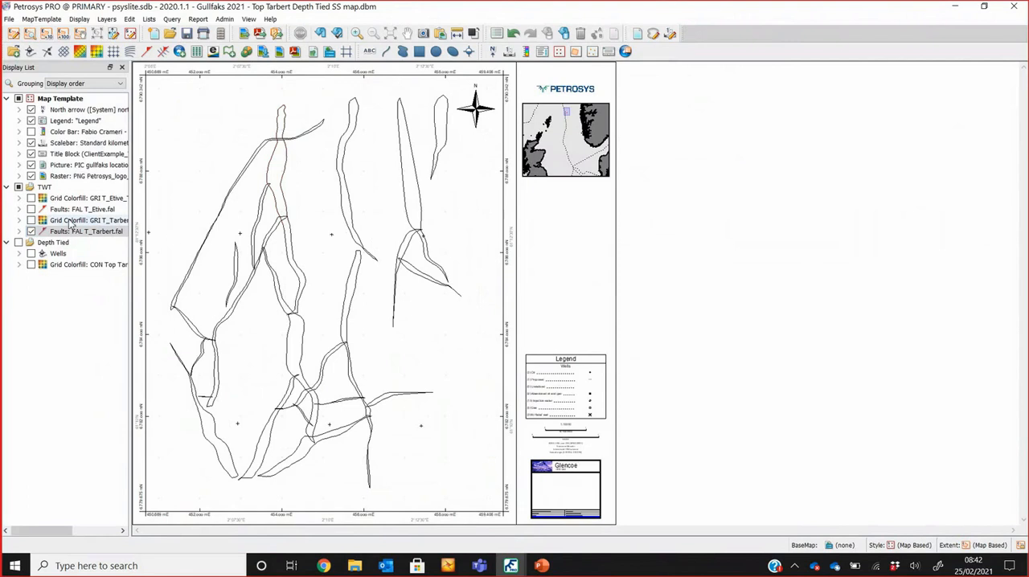
left_click(31, 221)
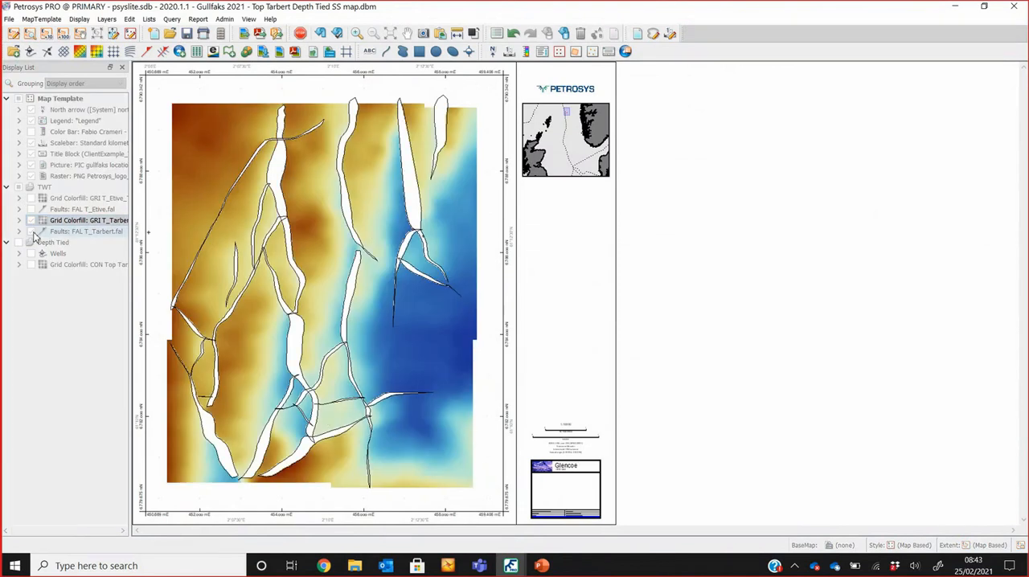
left_click(32, 232)
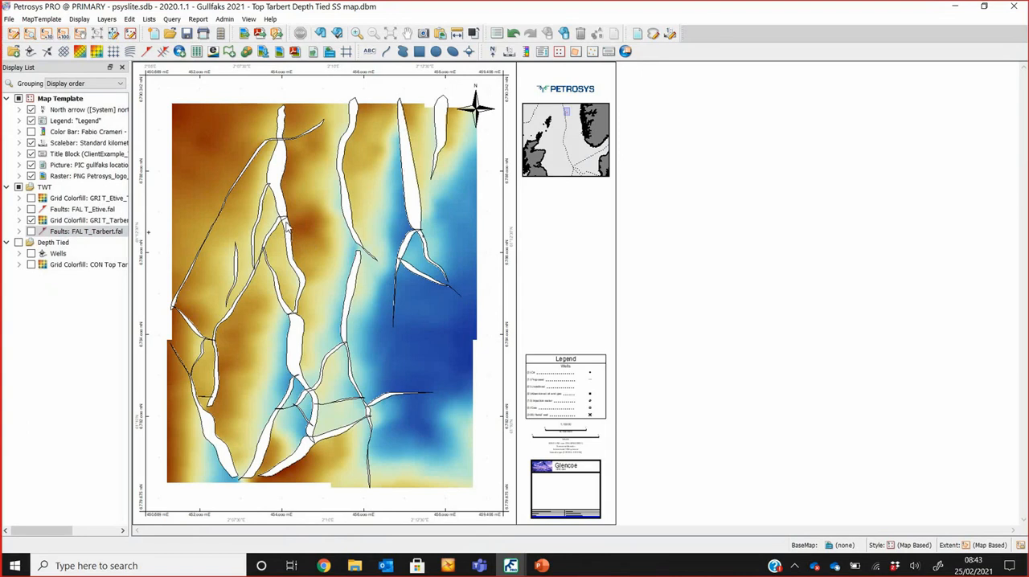
Step: Turn on contours for the T_Tarbert grid colorfill with an increment of 20
double_click(102, 221)
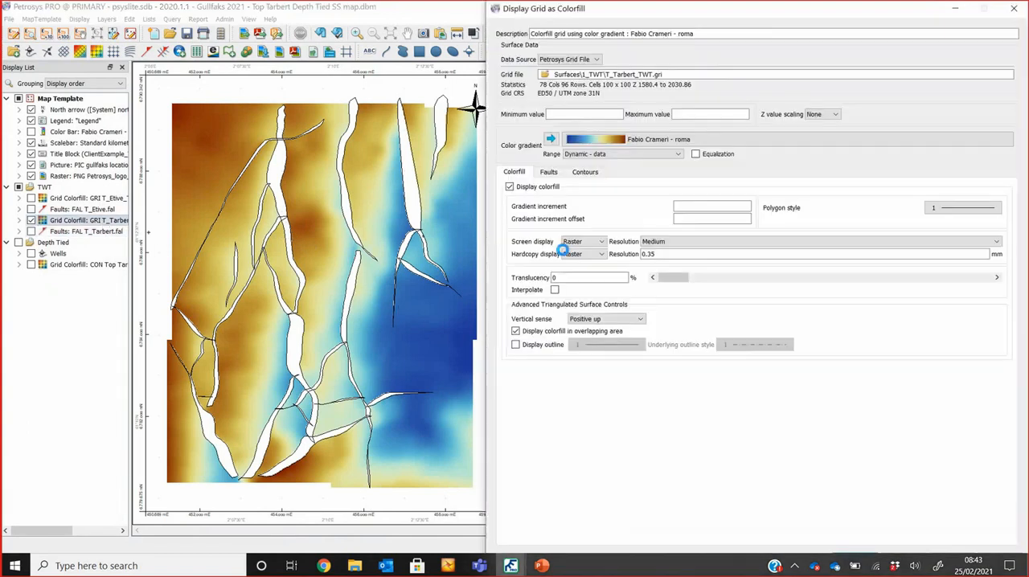
left_click(603, 173)
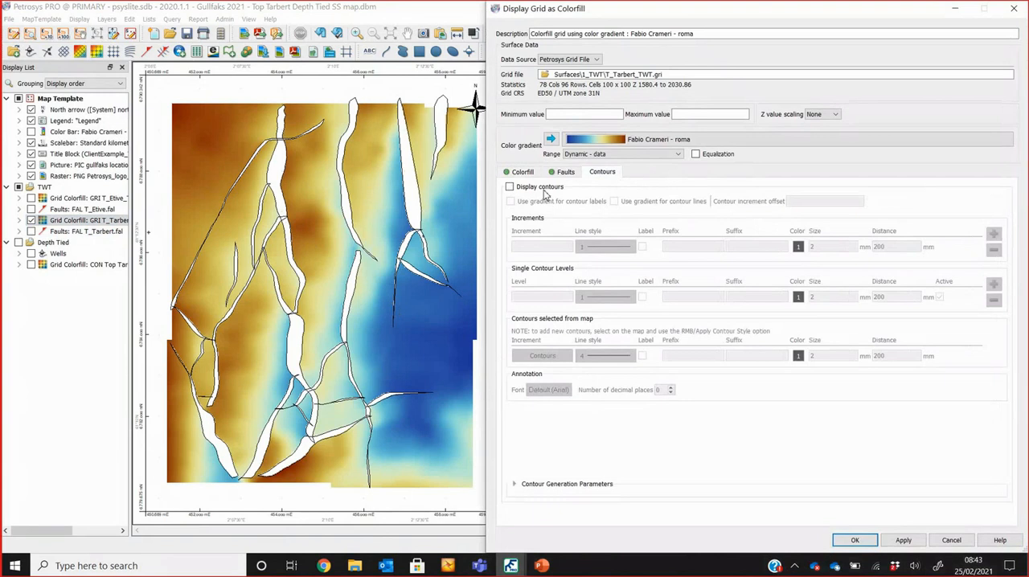
left_click(543, 188)
left_click(556, 246)
type("20")
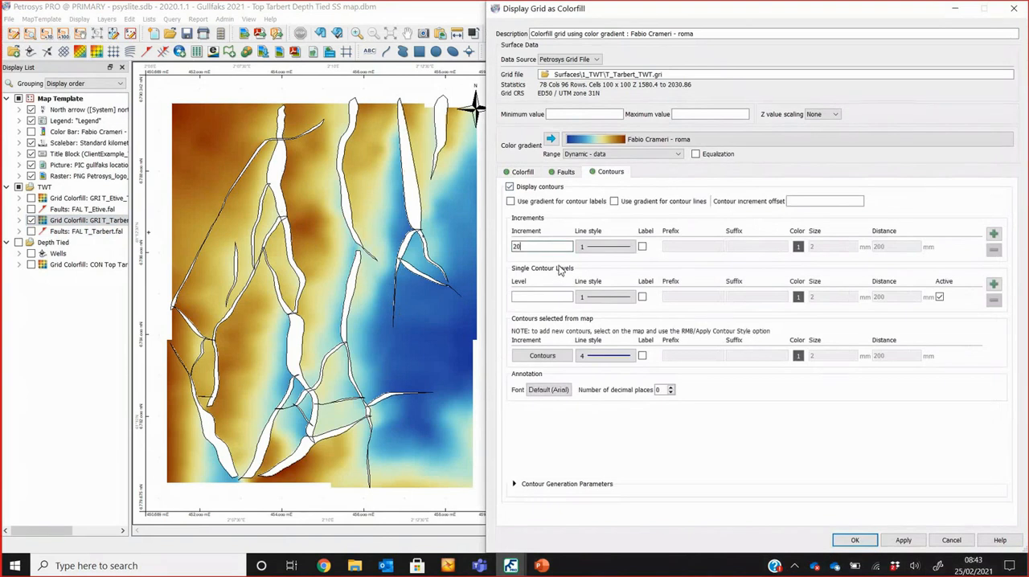
Step: Add a second contour increment of 100 and give it a thicker line
left_click(994, 234)
left_click(549, 261)
type("1")
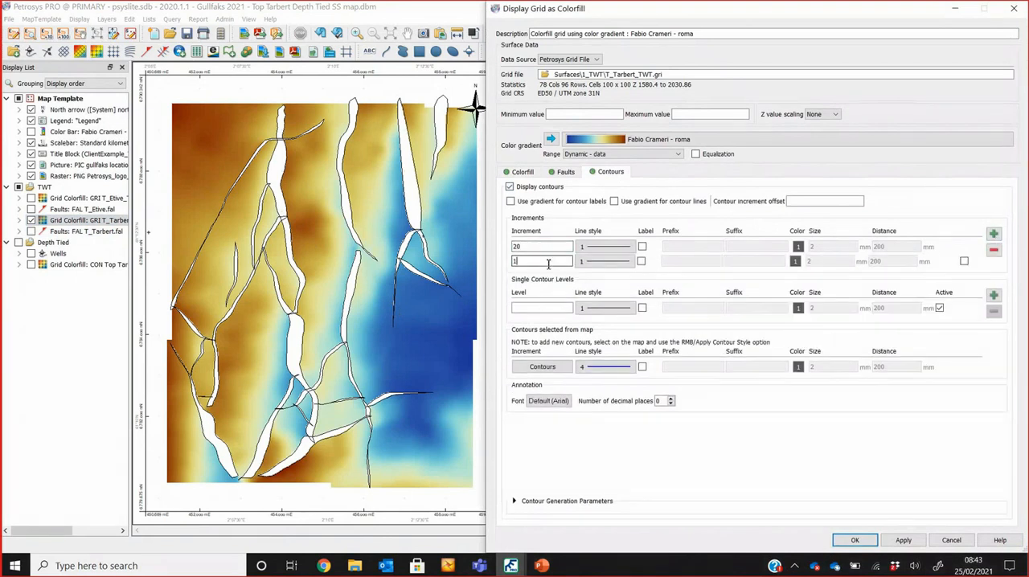
type("00")
left_click(605, 261)
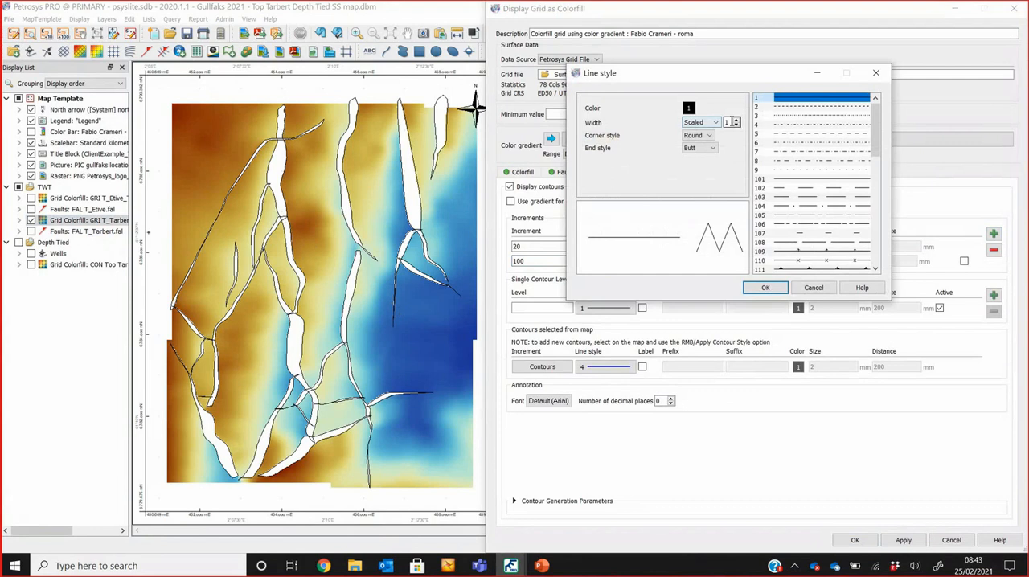
left_click(735, 119)
left_click(763, 288)
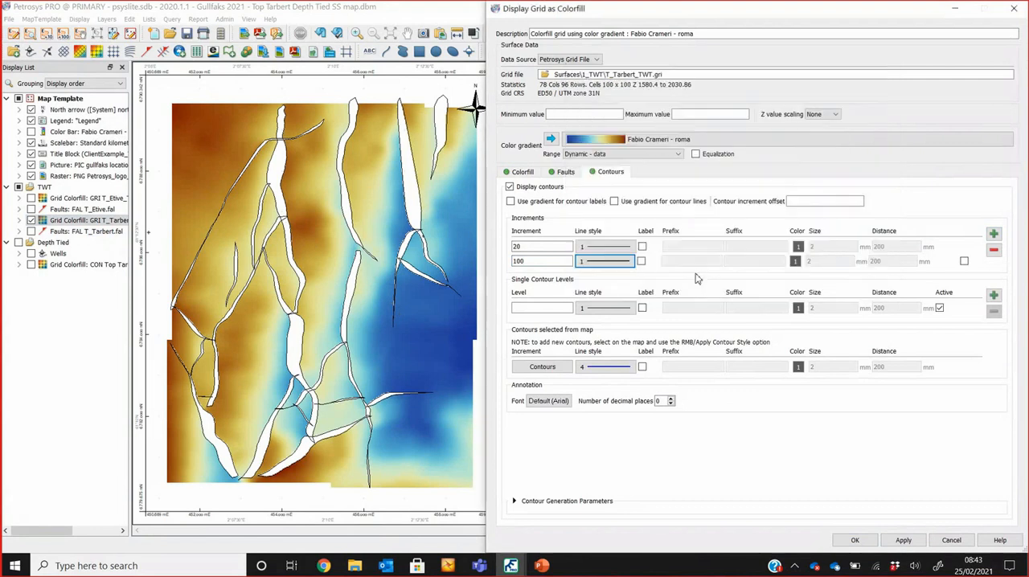
Step: Label the 100-increment contours with a text size of 5 mm
left_click(641, 263)
double_click(828, 262)
type("5")
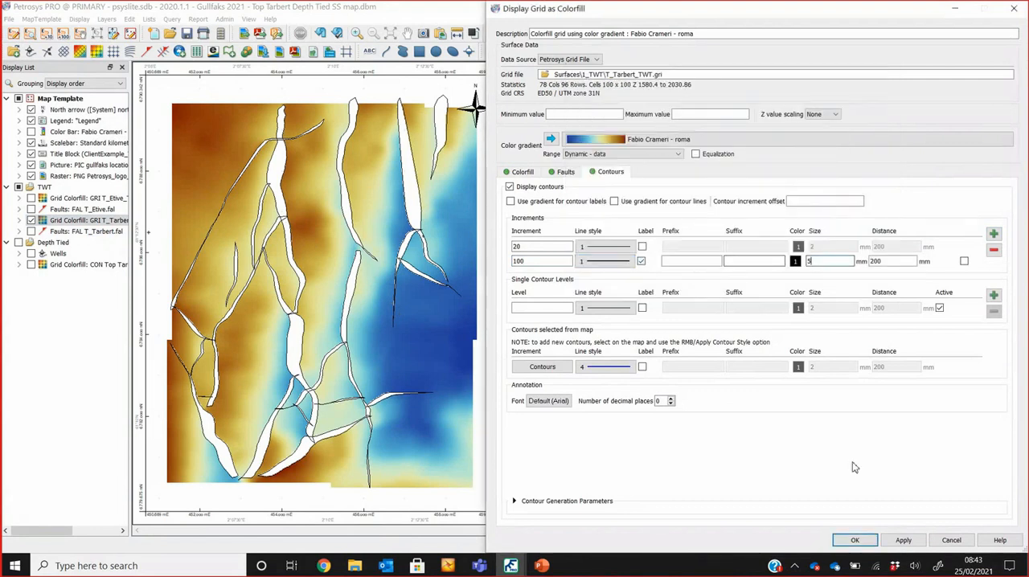
Step: Display fault symbols on the Tarbert grid with size 5 mm and increment 50 mm, and apply the display settings
left_click(570, 171)
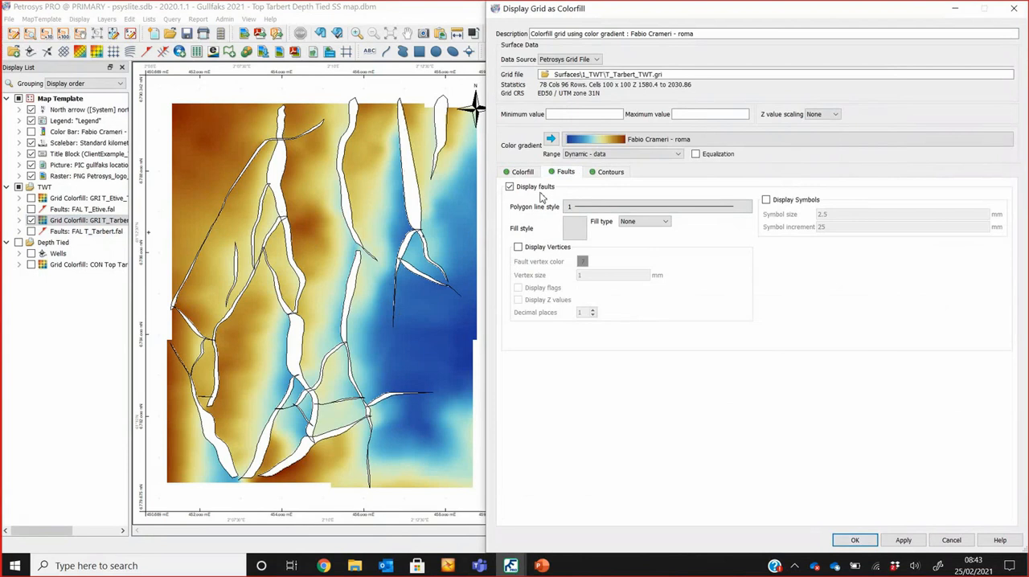
left_click(766, 199)
key("Tab")
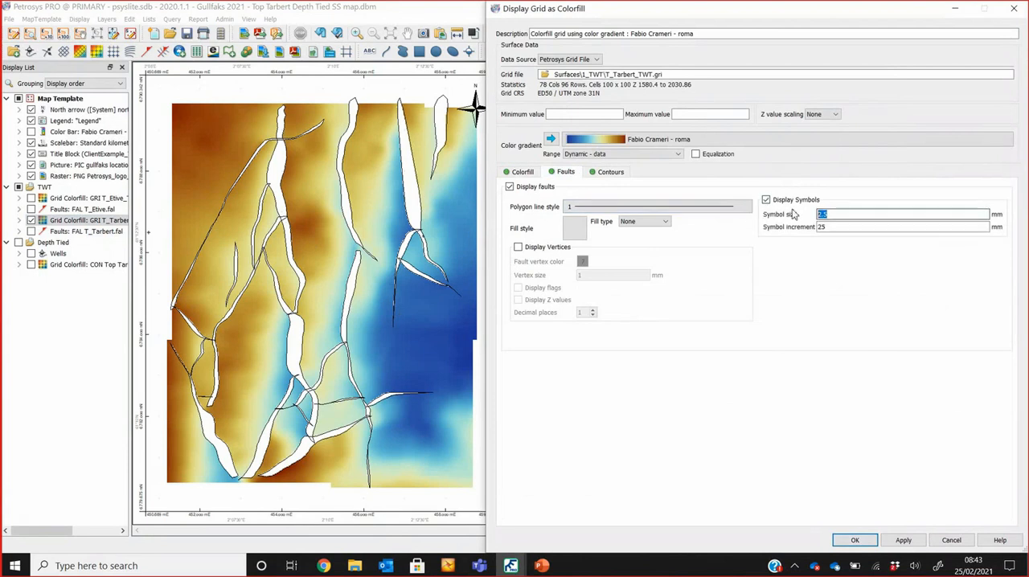
type("5")
key("Tab")
type("50")
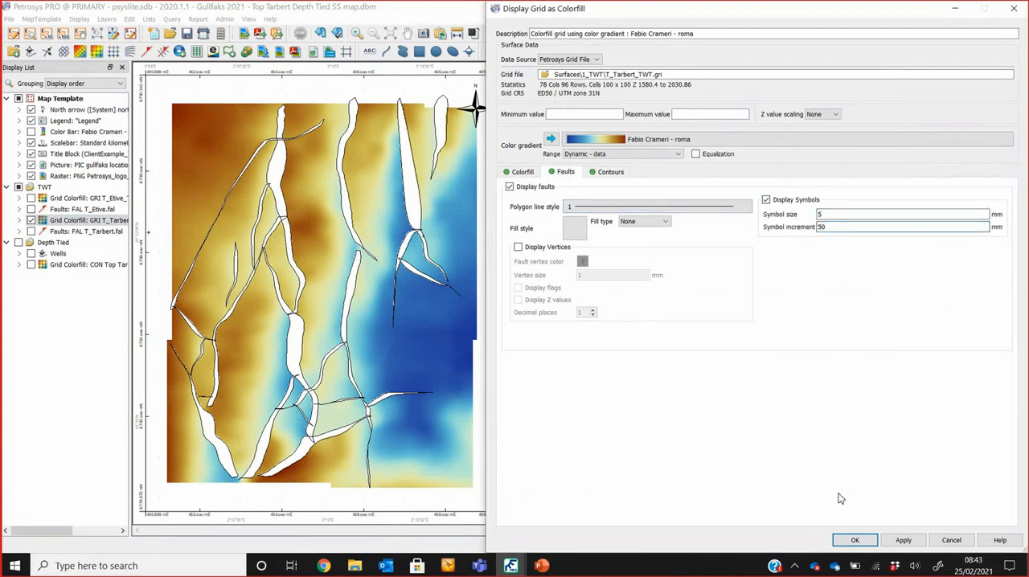
left_click(852, 540)
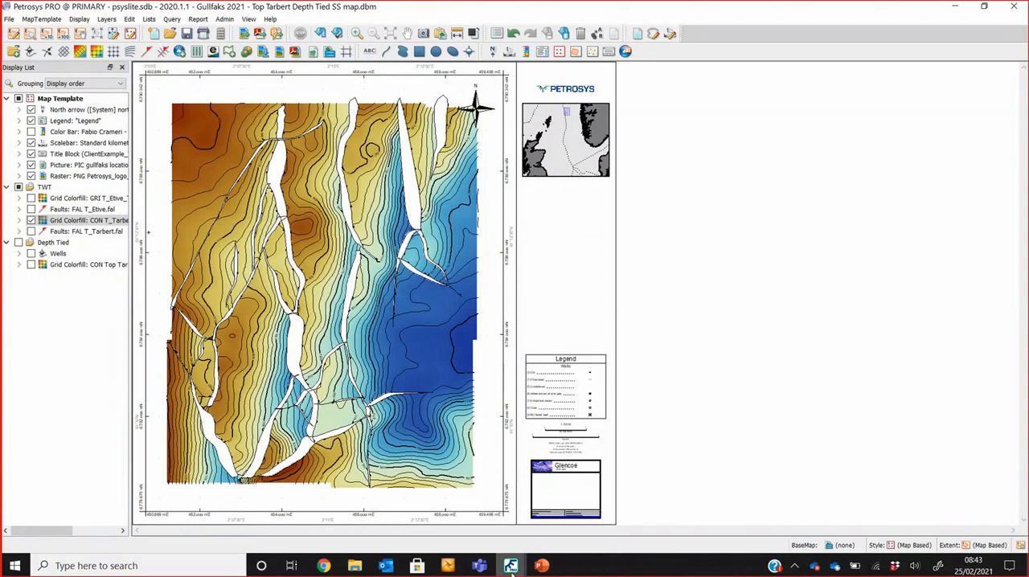
Step: Return to the Surface Modeling task list, collapse Step 1 and expand Step 2: Depth Convert down to the Well Velocities tasks
mouse_move(511, 565)
left_click(518, 519)
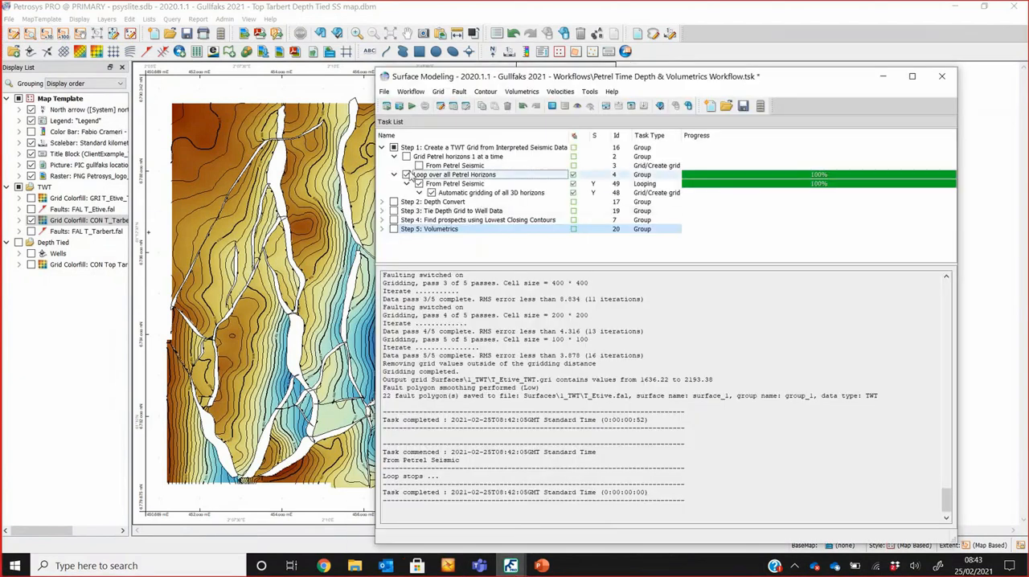
left_click(382, 148)
left_click(382, 157)
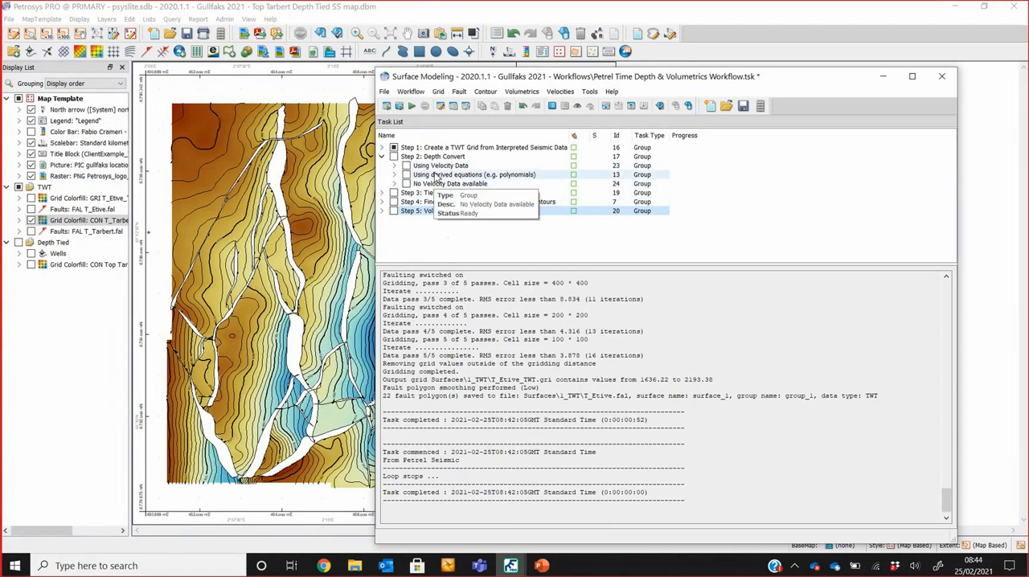
left_click(394, 166)
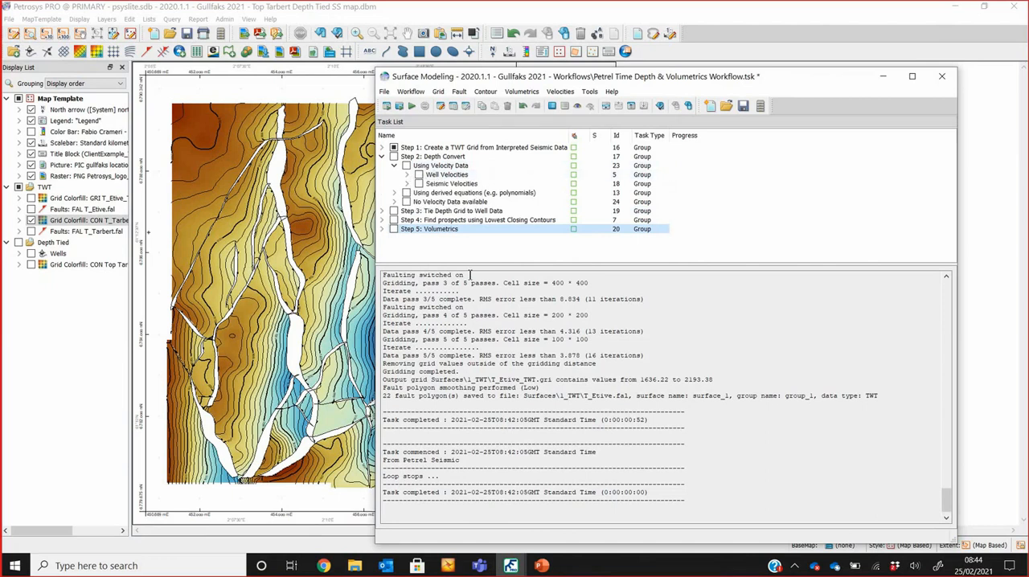
left_click(407, 174)
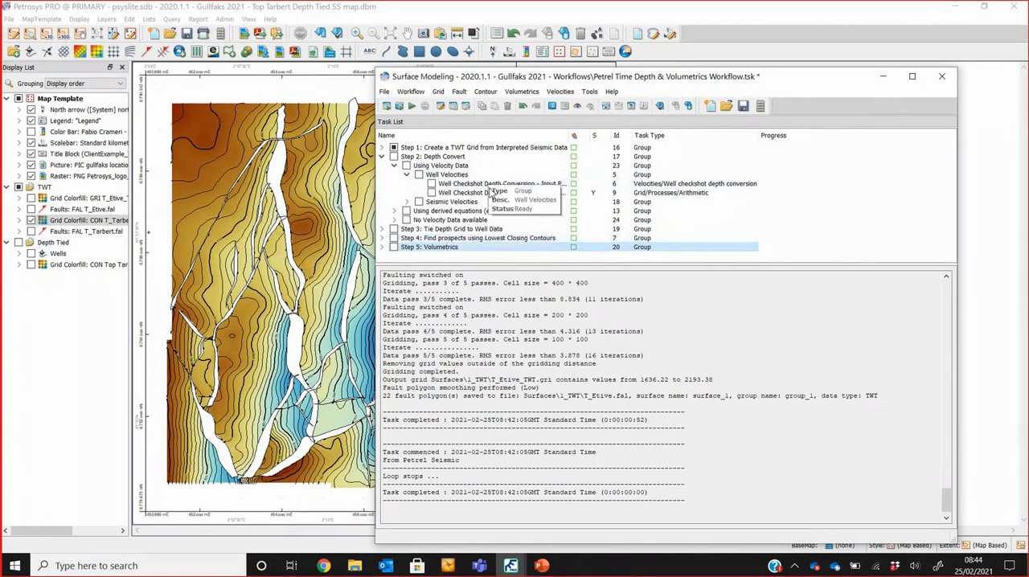
Step: Open the input task for Well Checkshot Depth Conversion and reposition its window to view the Top Tarbert well data
left_click(485, 184)
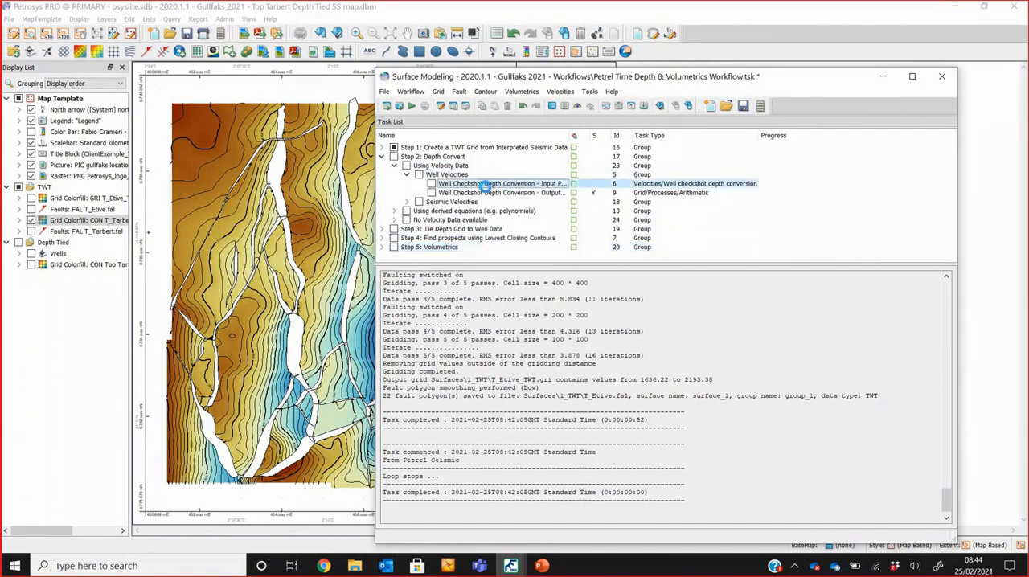
double_click(485, 184)
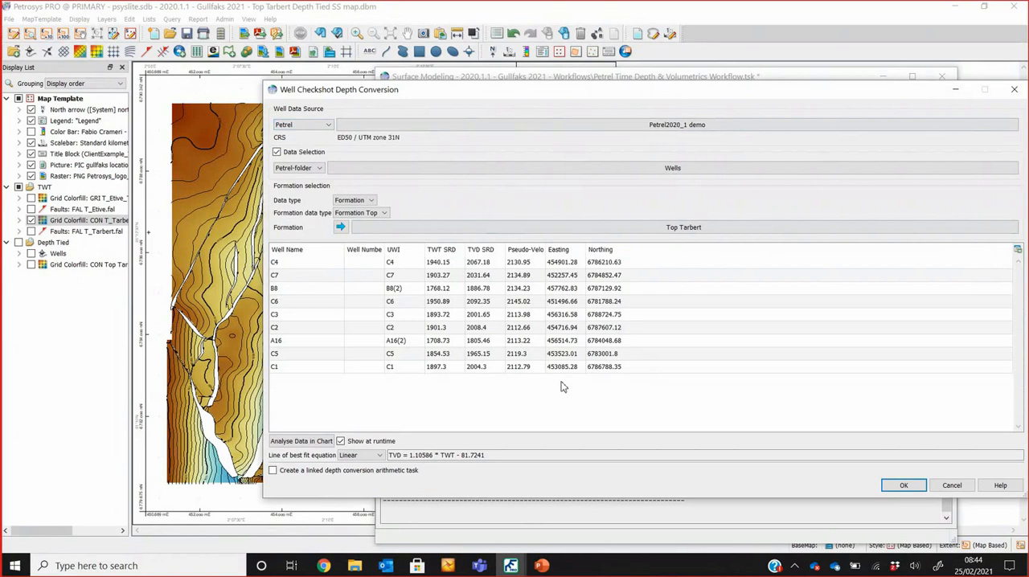
left_click_drag(494, 91, 465, 72)
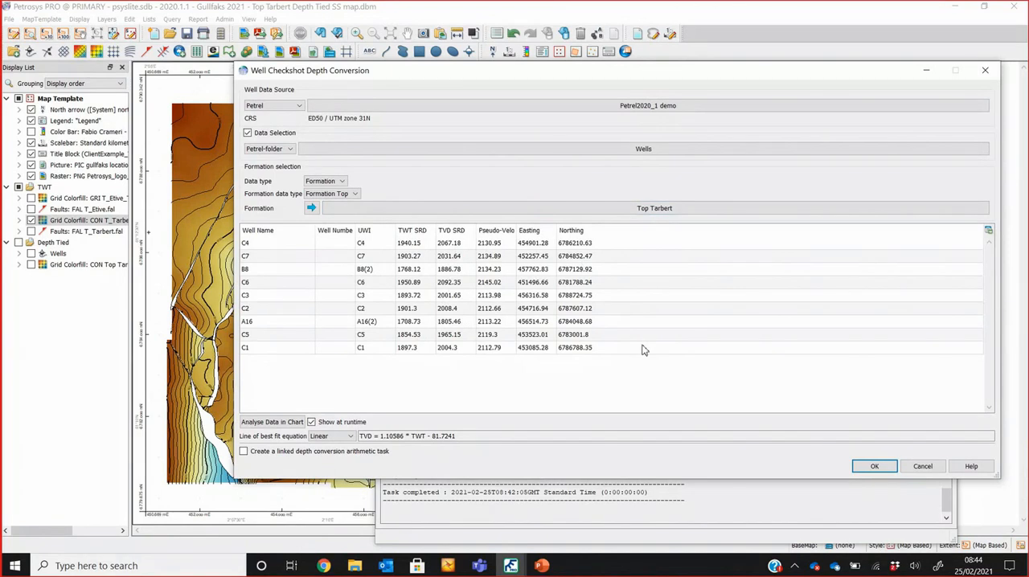
Step: Analyse the checkshot data in a chart, open the line of best fit settings and use Pseudo-Velocity as the Z values
left_click(297, 427)
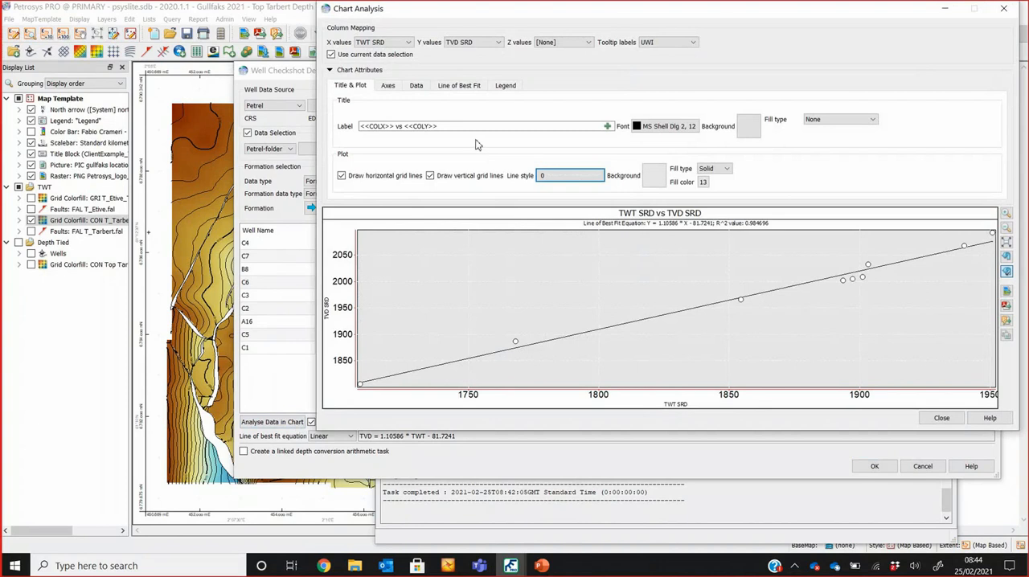
left_click(459, 85)
left_click(562, 42)
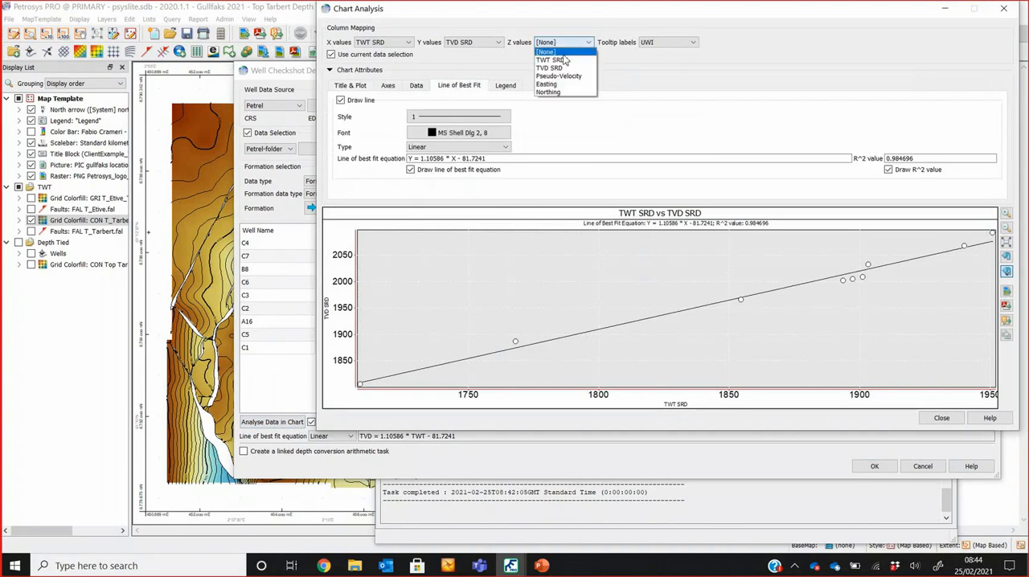
left_click(563, 75)
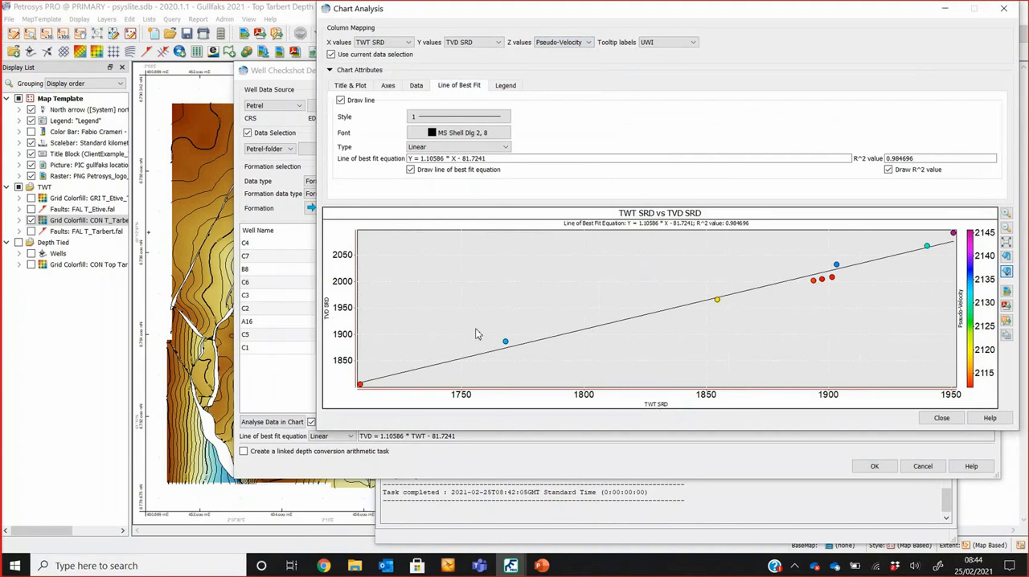
Step: Exclude the B8 well point from the checkshot line of best fit, and re-include all points
left_click(506, 343)
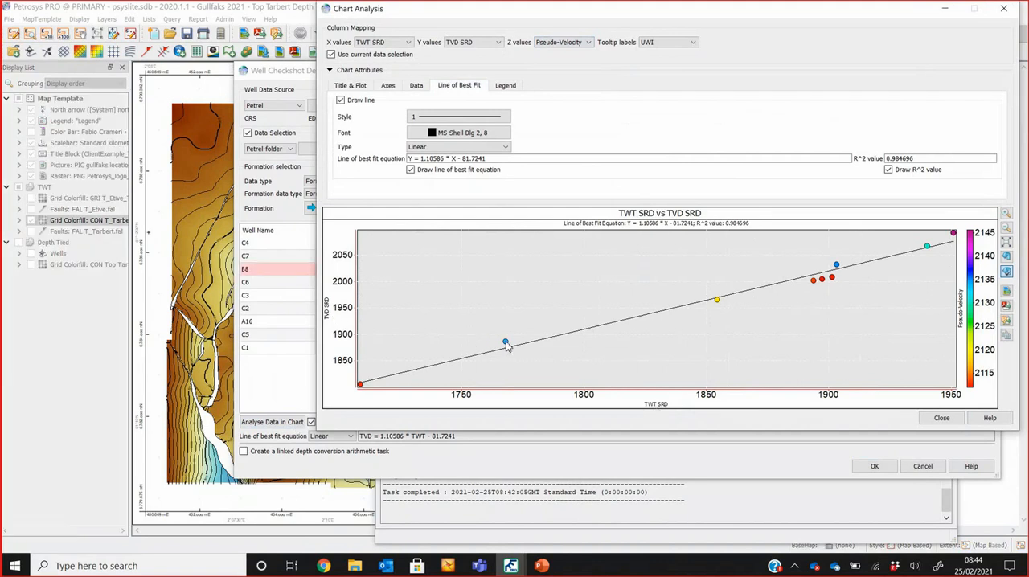
right_click(507, 344)
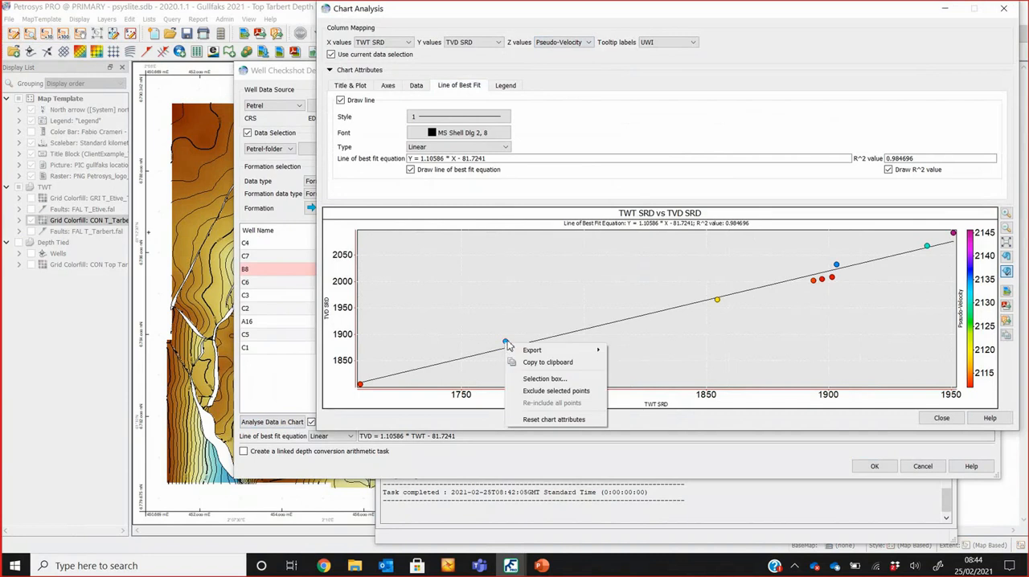
left_click(556, 391)
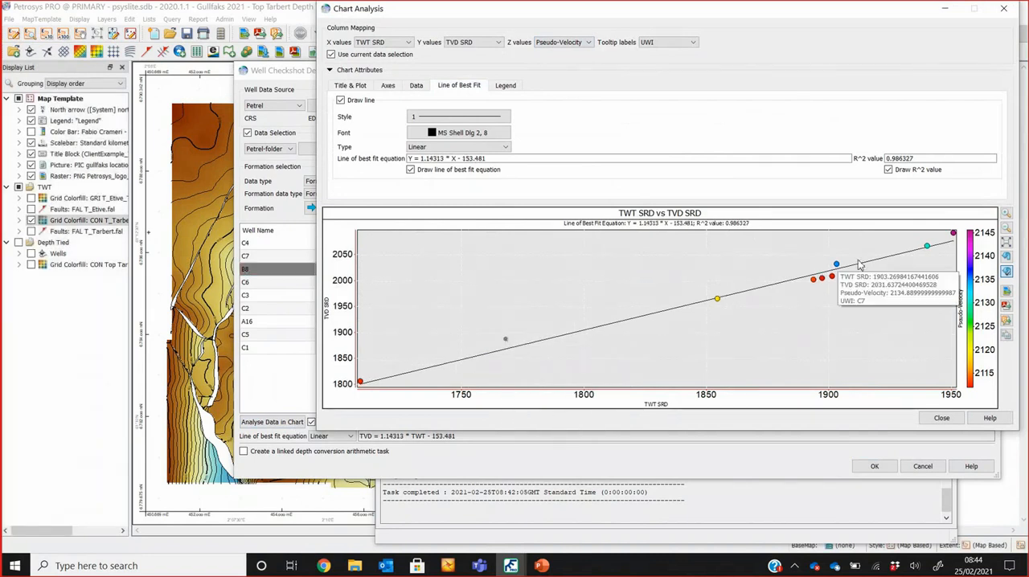
right_click(504, 339)
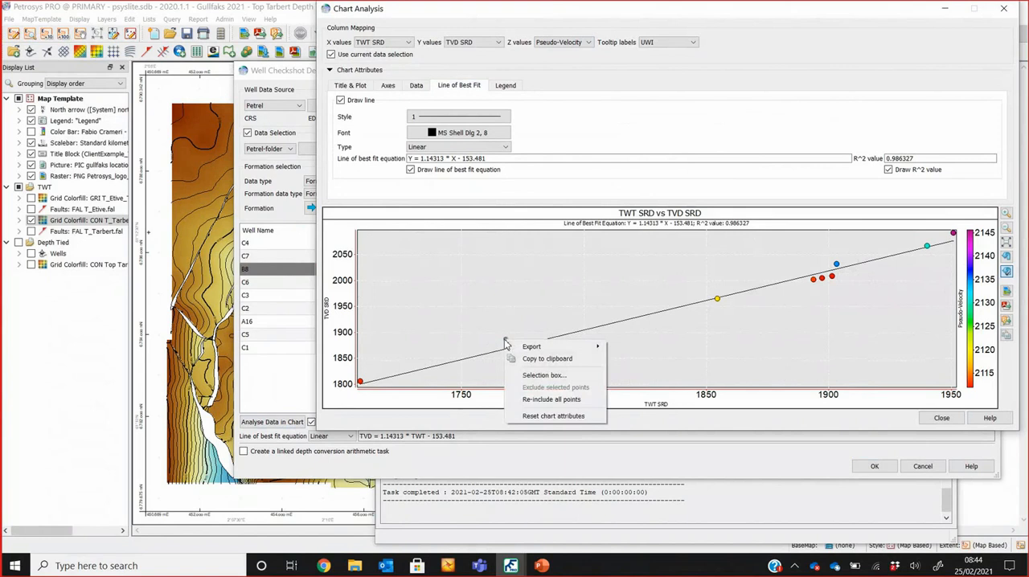
left_click(547, 399)
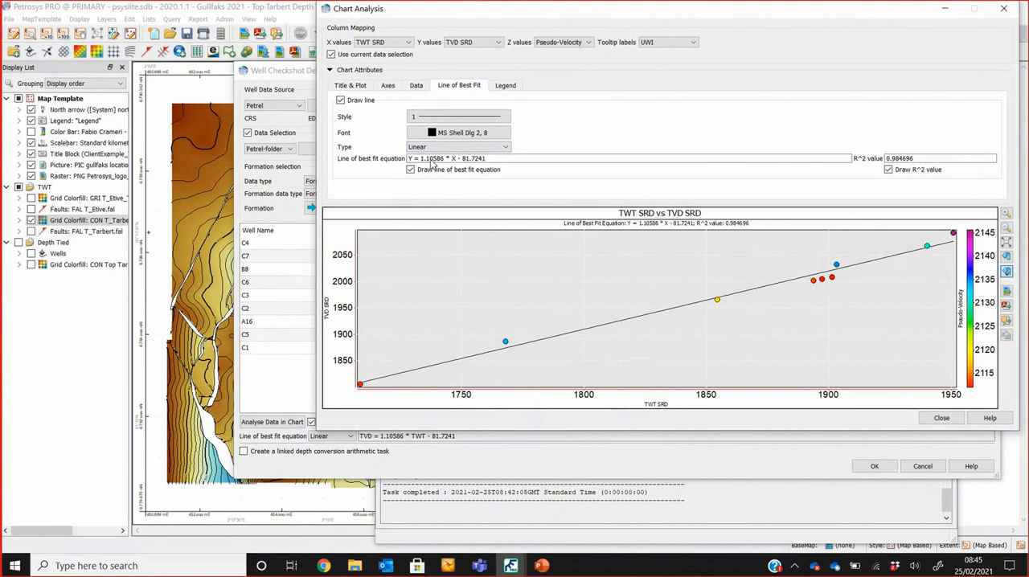
Step: Try a Polynomial line of best fit of order 2, close the chart and cancel the checkshot depth conversion task
left_click(441, 148)
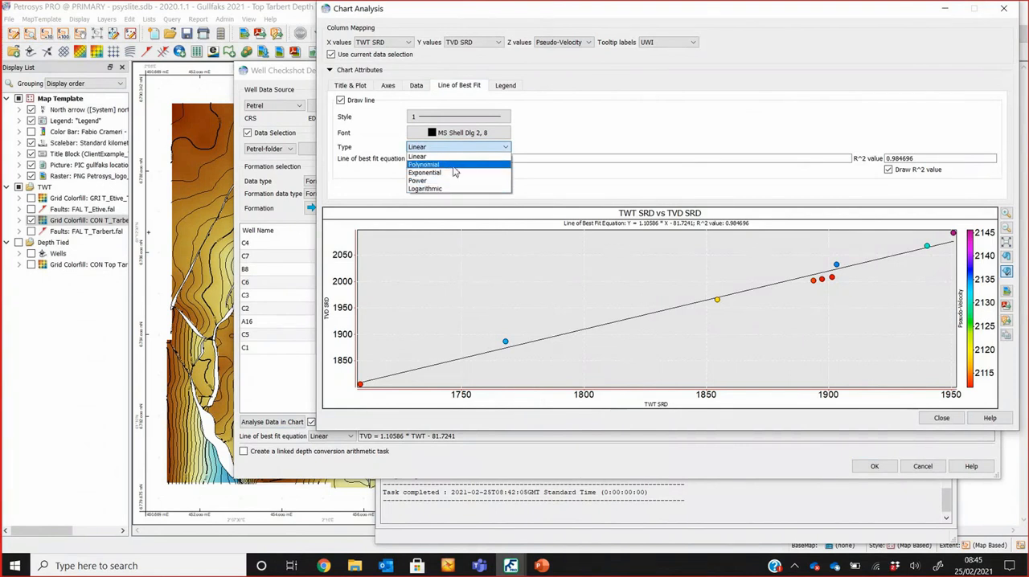
left_click(453, 165)
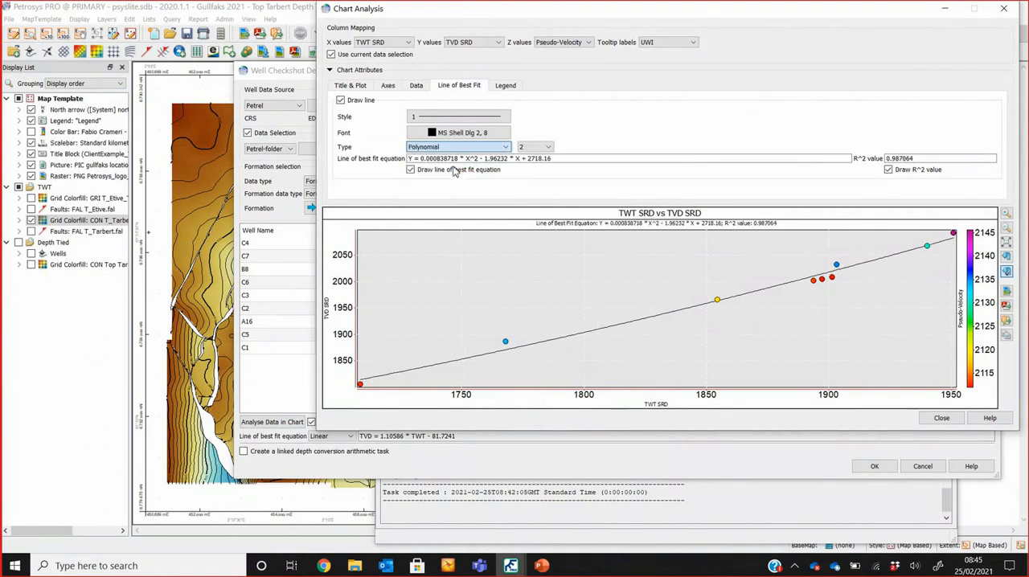
left_click(534, 150)
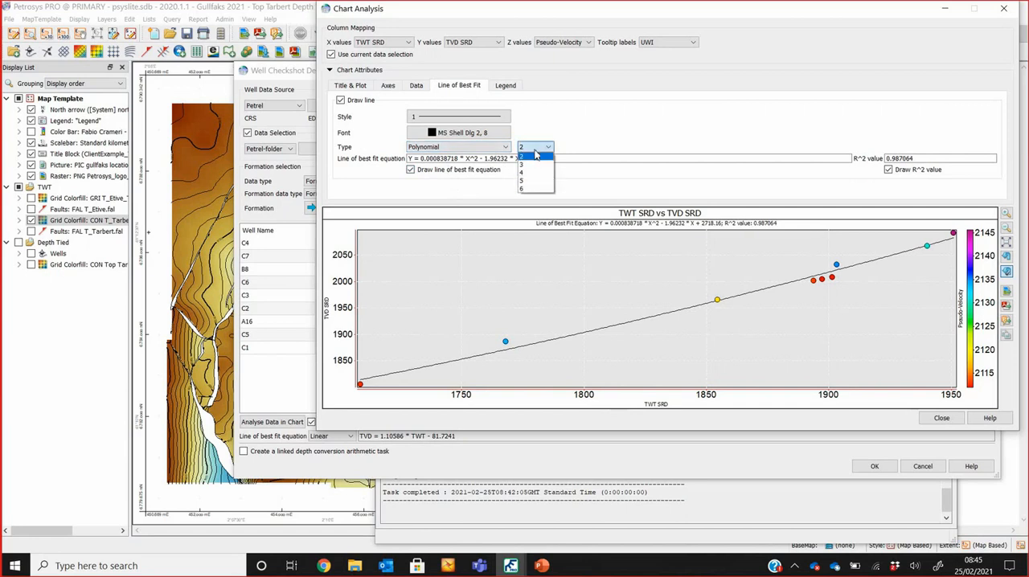
left_click(536, 155)
left_click(942, 418)
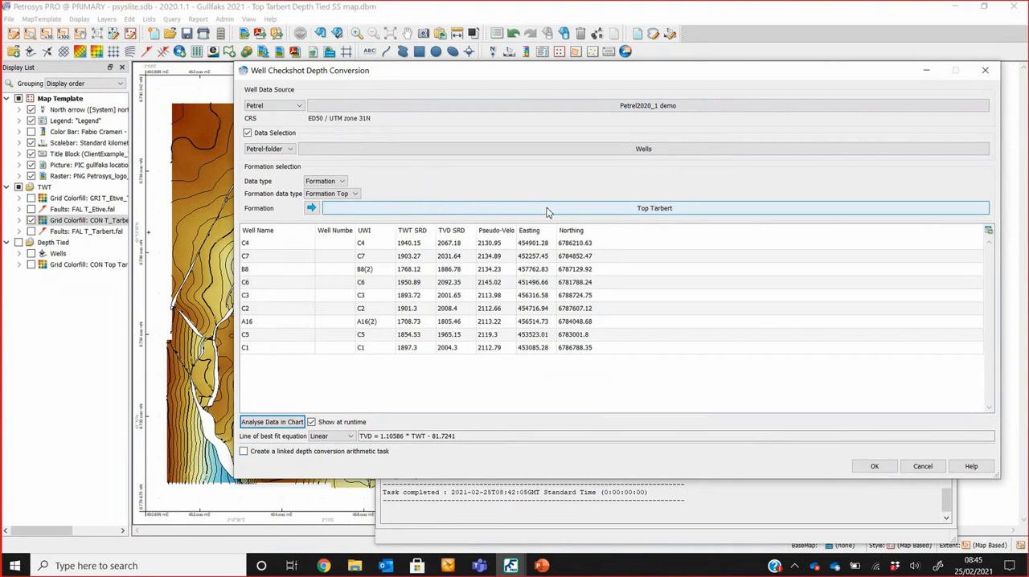
left_click(923, 467)
Step: Open the Well Checkshot Depth Conversion output task, review its TWT input and TVD output grids, and cancel it
left_click(465, 193)
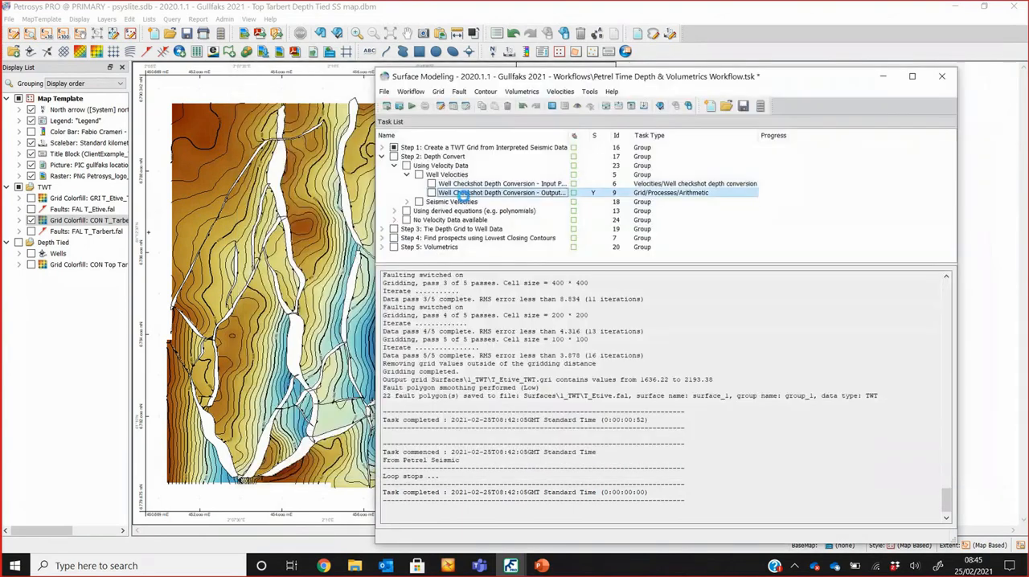
double_click(464, 193)
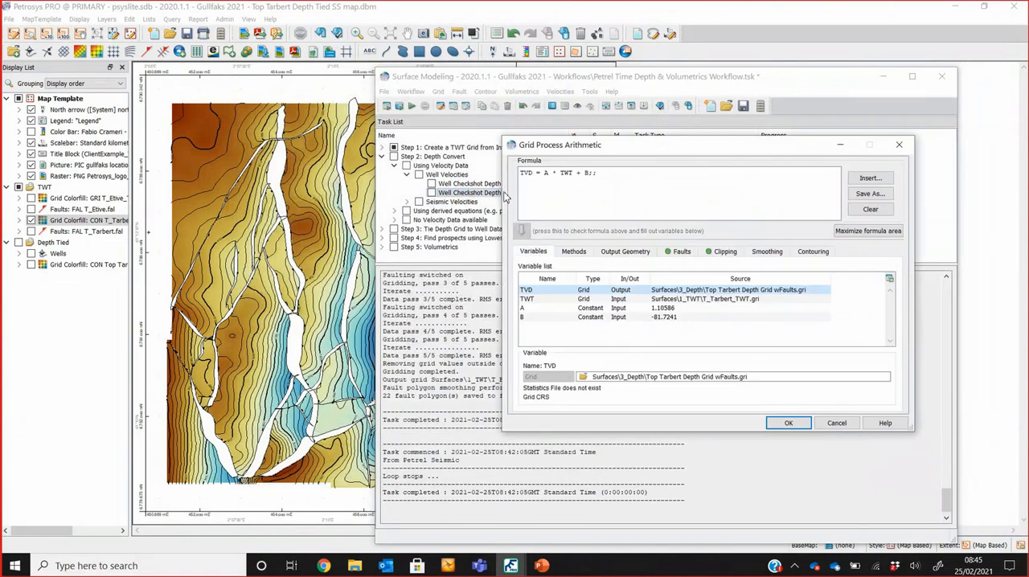
left_click(684, 301)
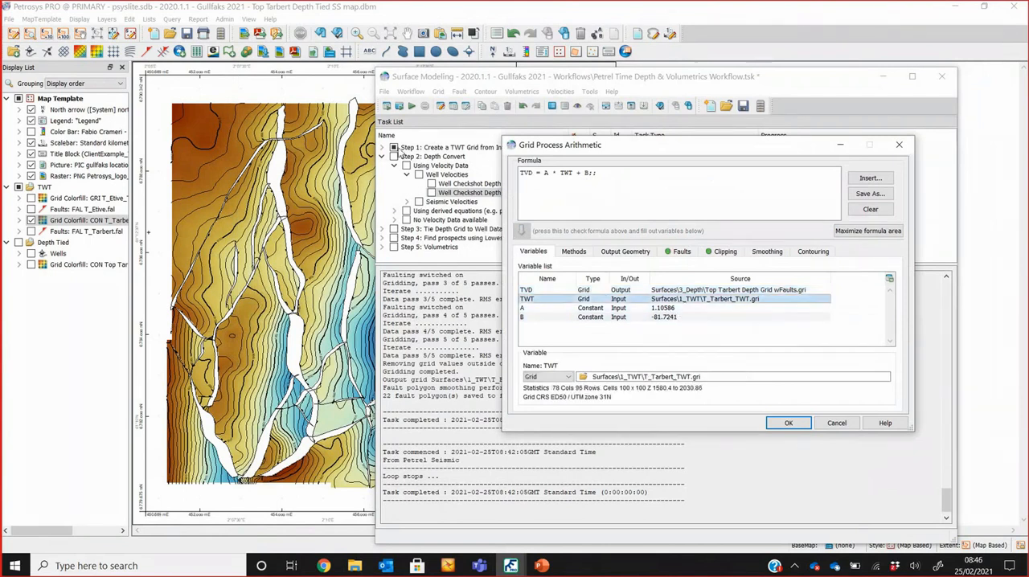
left_click(743, 291)
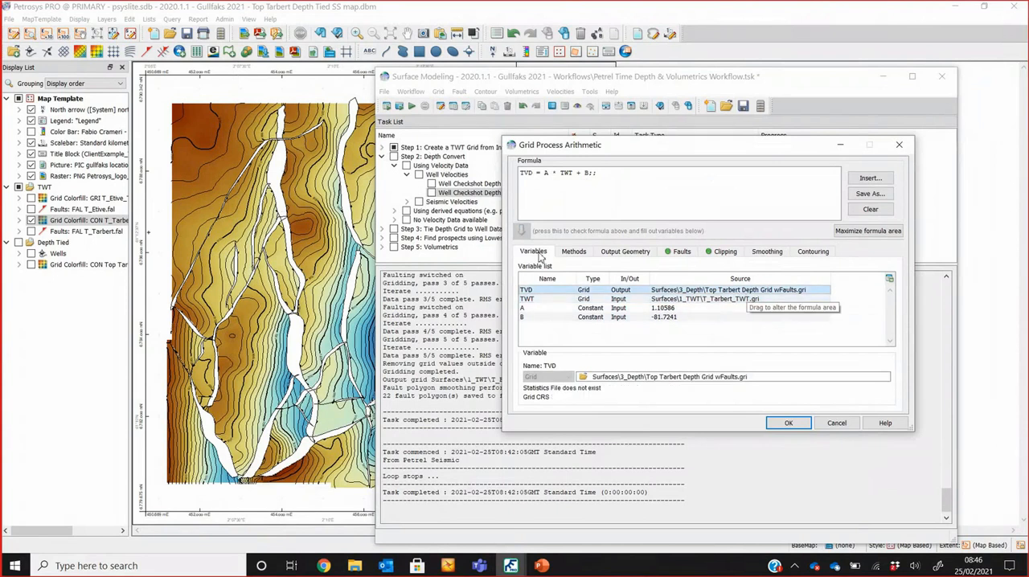
left_click(835, 424)
Step: Collapse Well Velocities, expand Seismic Velocities and open the input data of the SEGY or text stacking velocity gridding task
left_click(406, 175)
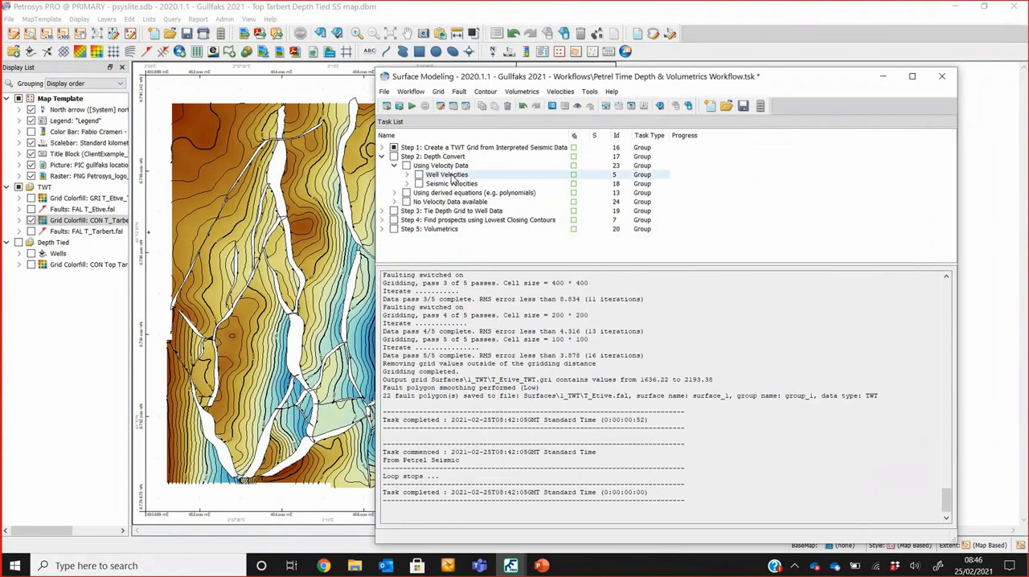
left_click(407, 184)
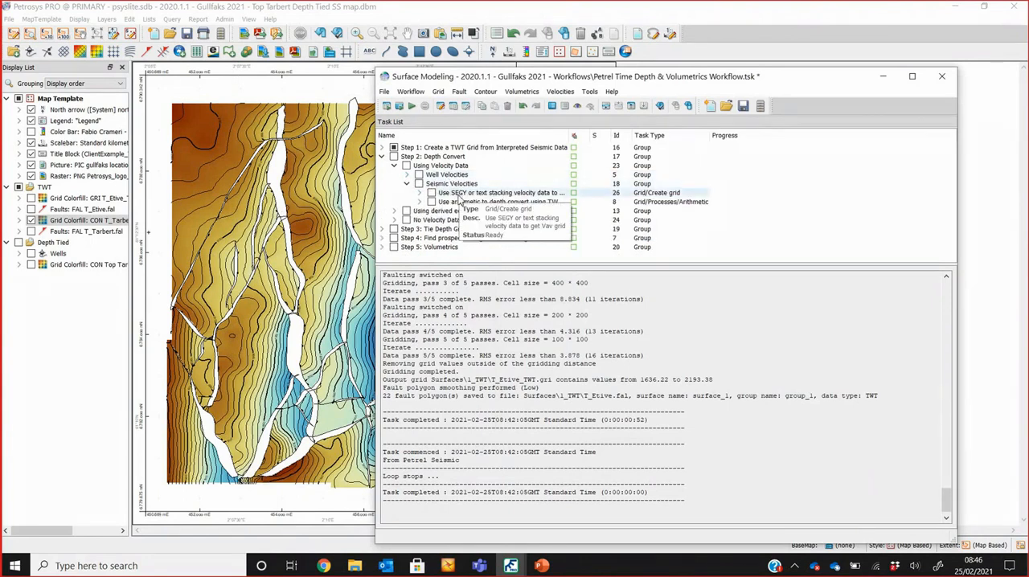
left_click(456, 193)
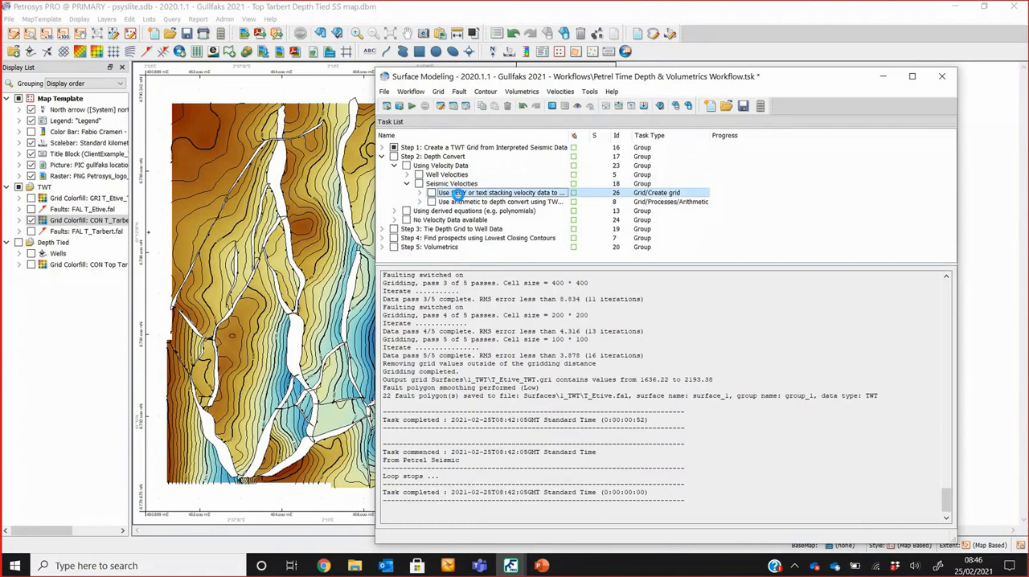
double_click(456, 194)
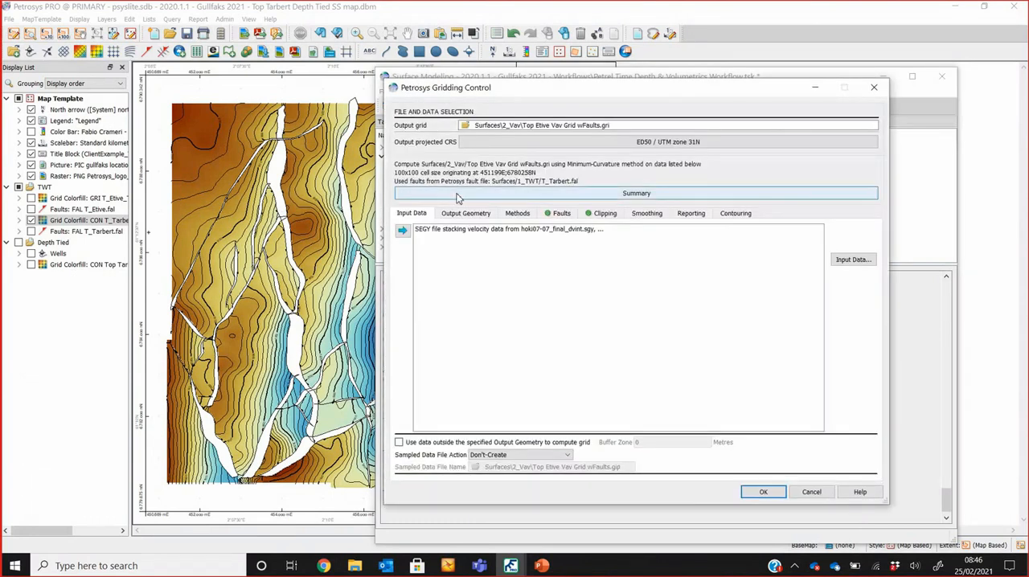
left_click(532, 230)
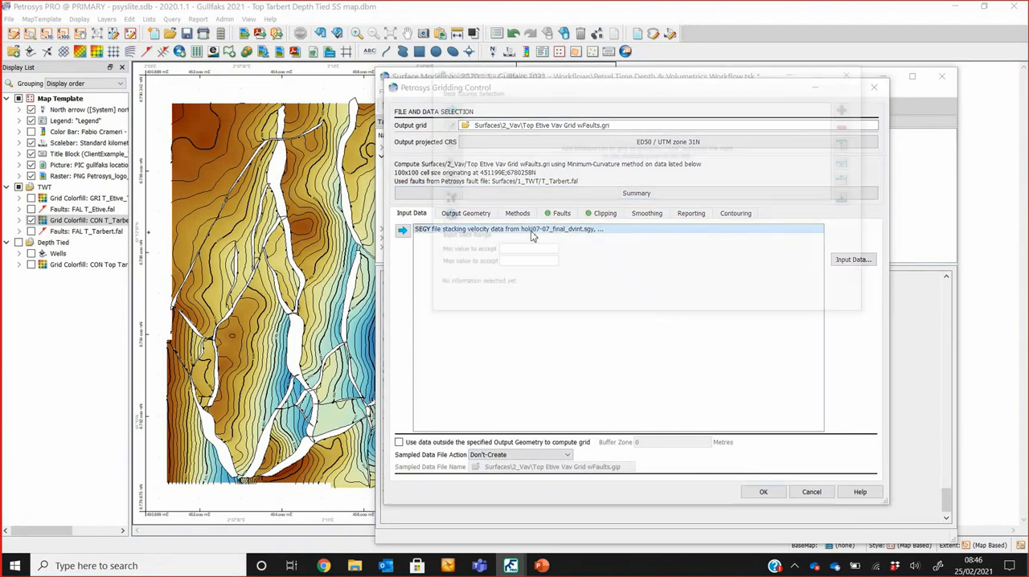
Step: View the Stacking Velocity options for adding another data source, and cancel the addition
left_click(849, 87)
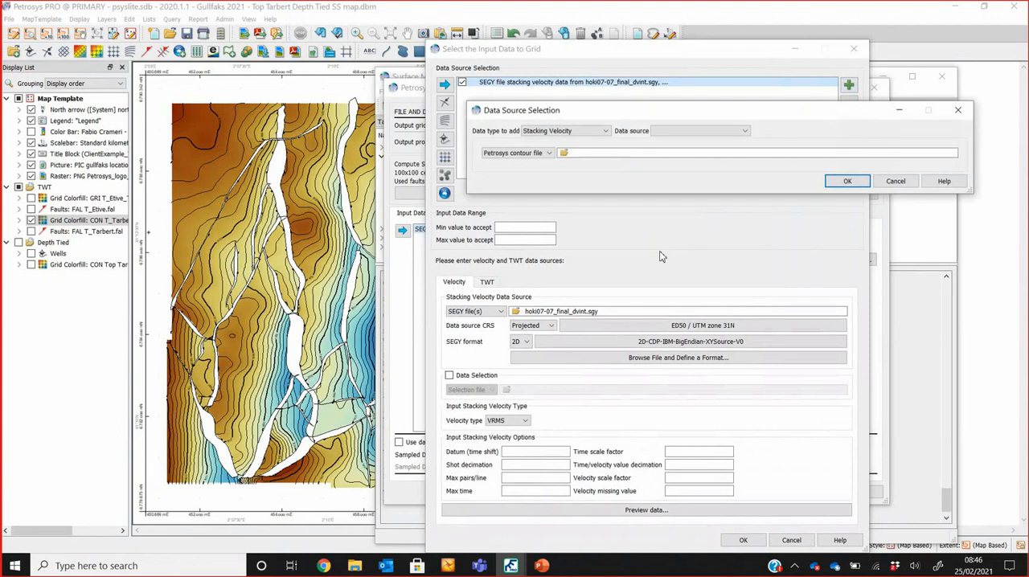
left_click(591, 133)
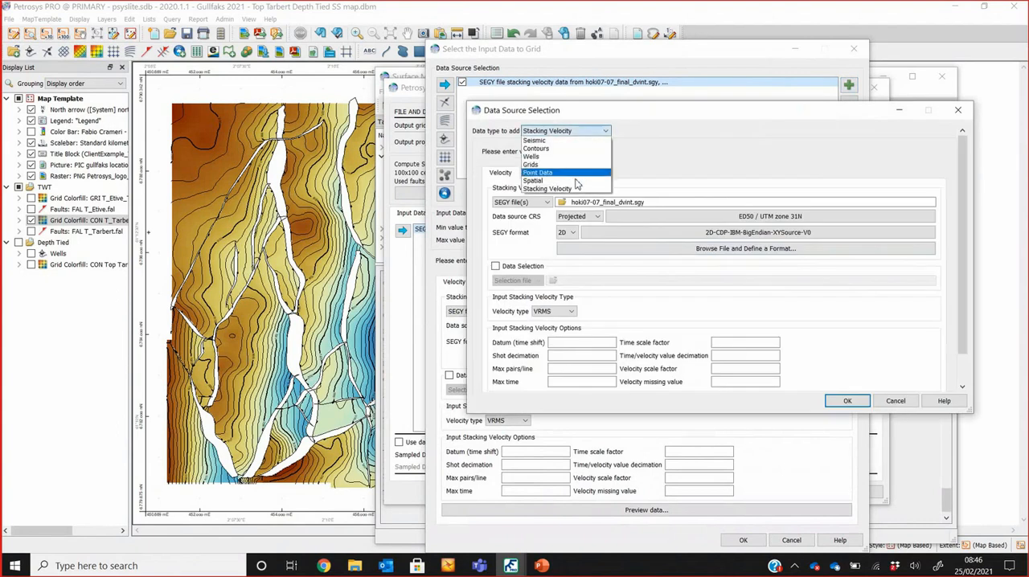
left_click(578, 190)
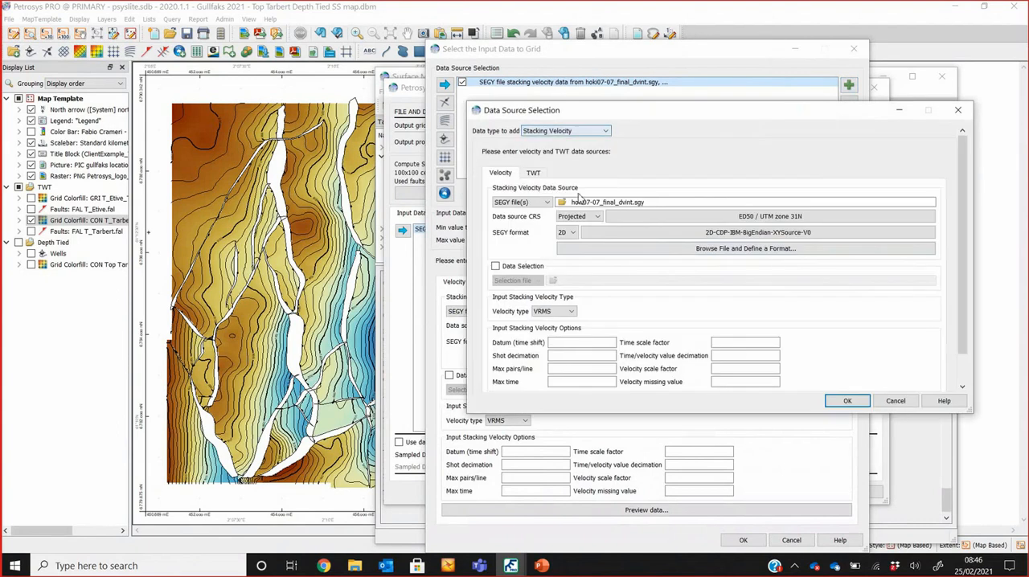
left_click(911, 402)
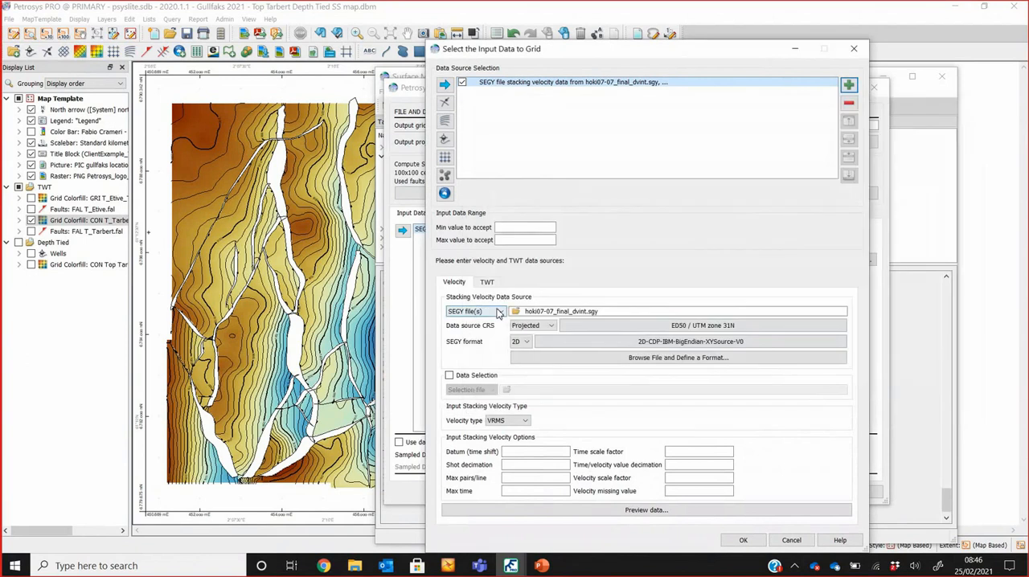
Step: Review the stacking velocity source types, the available SEGY file formats and the SEGY format definition for hoki07-07_final_dvint.sgy
left_click(498, 312)
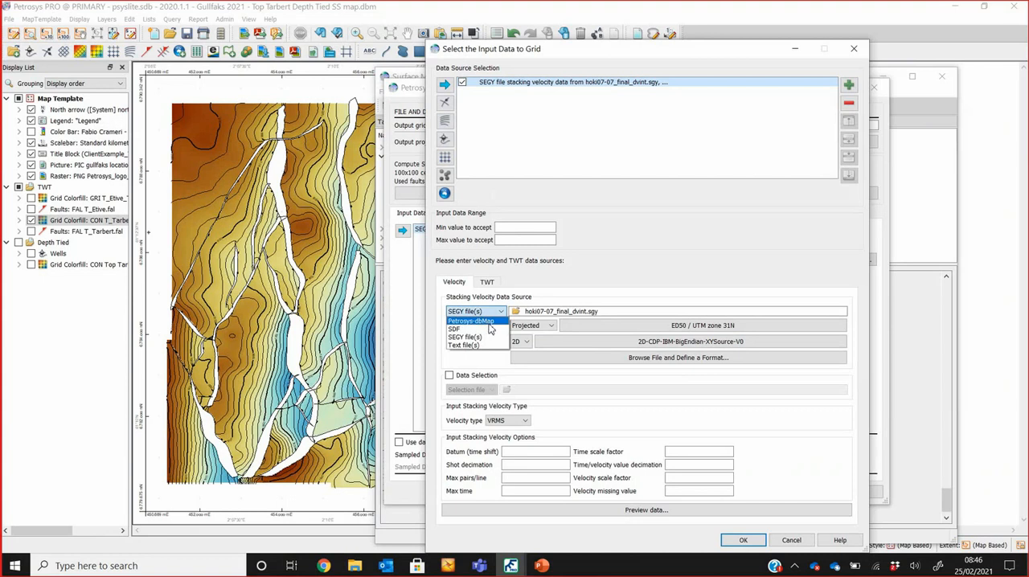
left_click(465, 288)
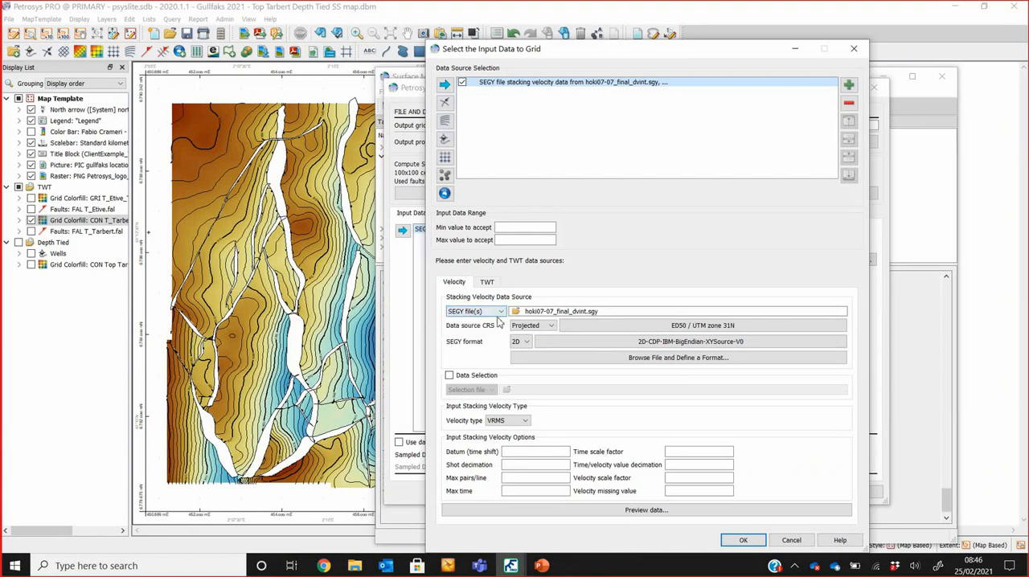
left_click(585, 348)
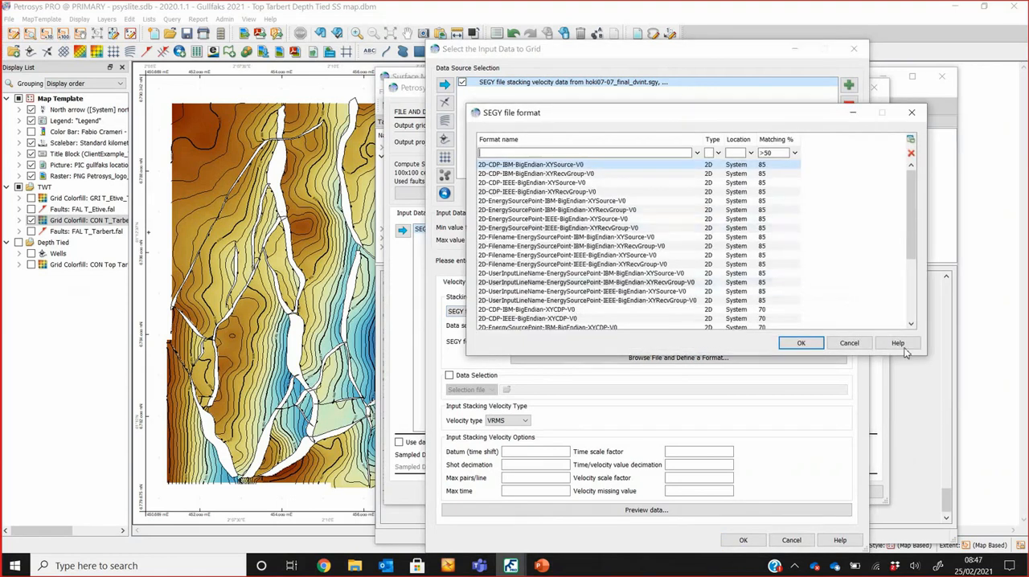
left_click(848, 344)
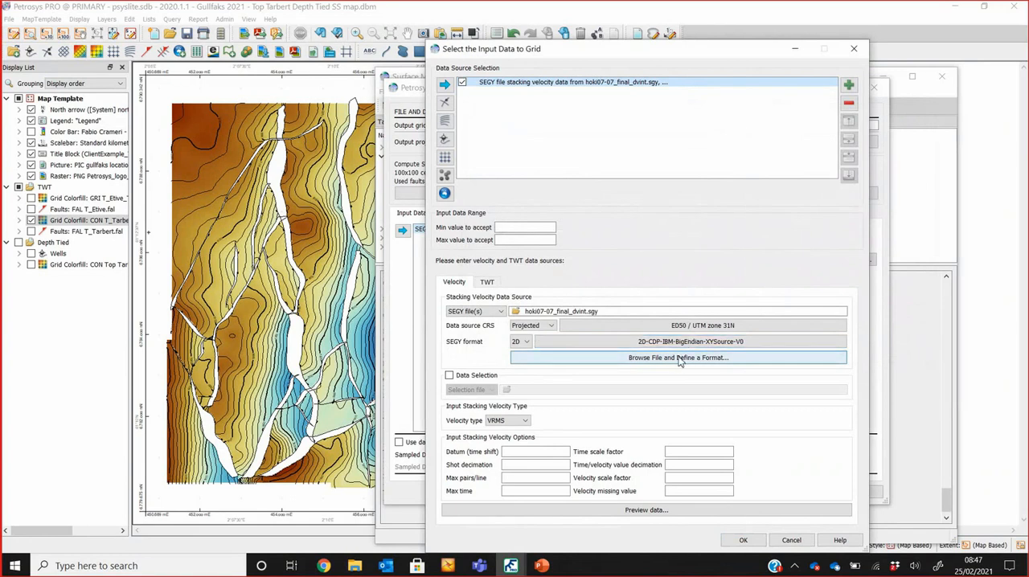
left_click(679, 360)
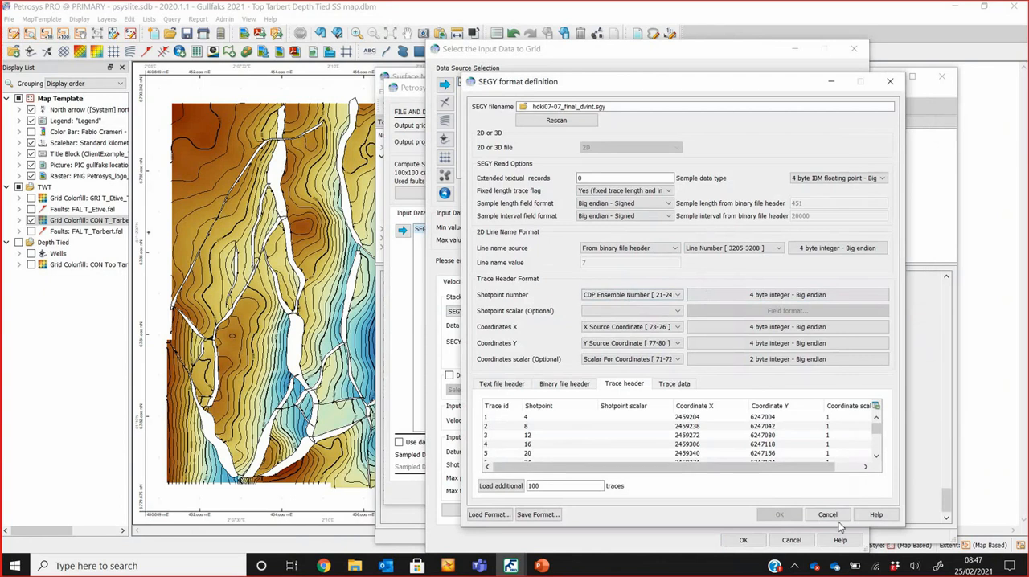
left_click(827, 515)
Step: Change the stacking velocity source to Text file(s) and load g01a_stk_vel_converted.asc
left_click(496, 312)
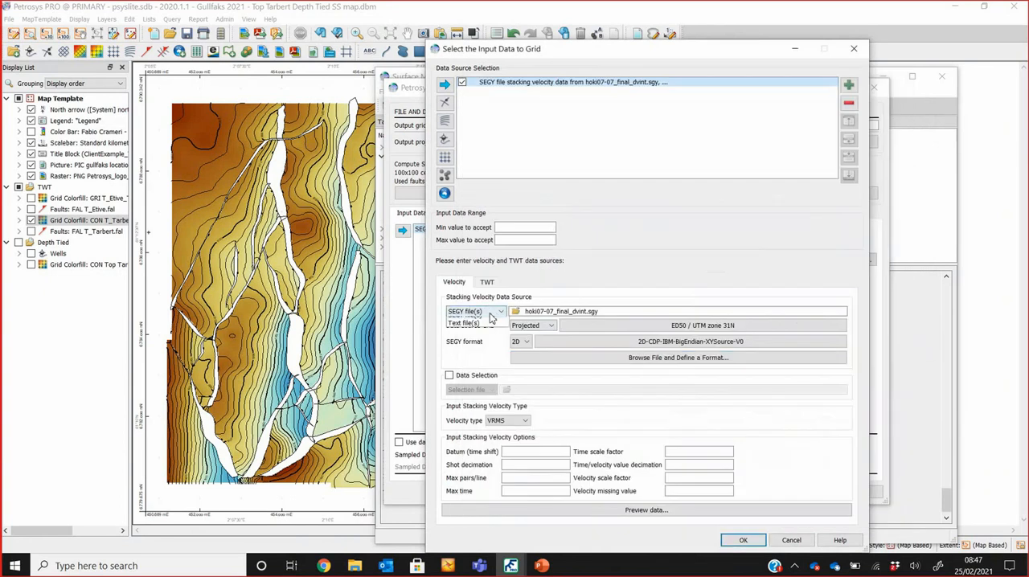
left_click(489, 346)
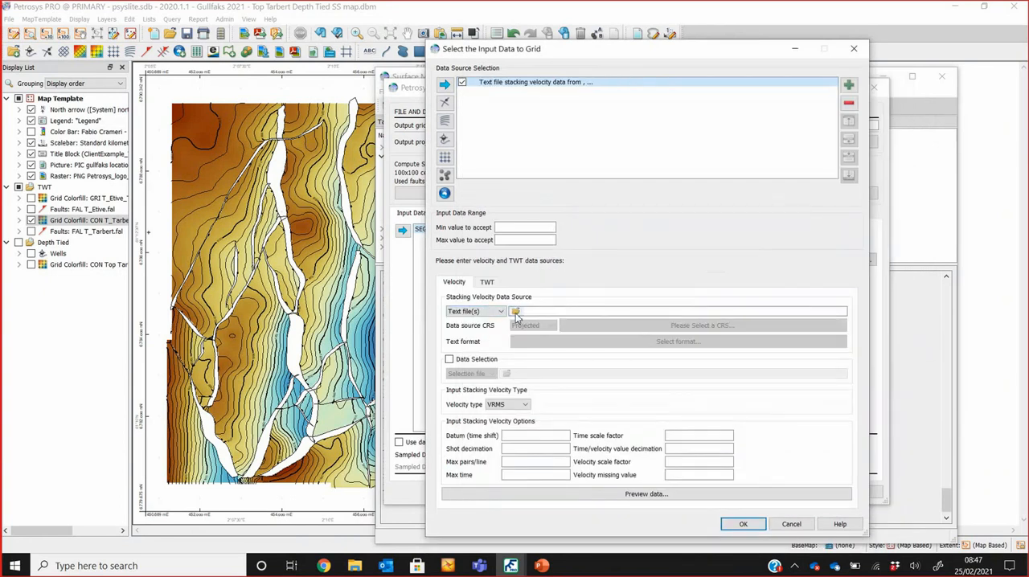
left_click(553, 311)
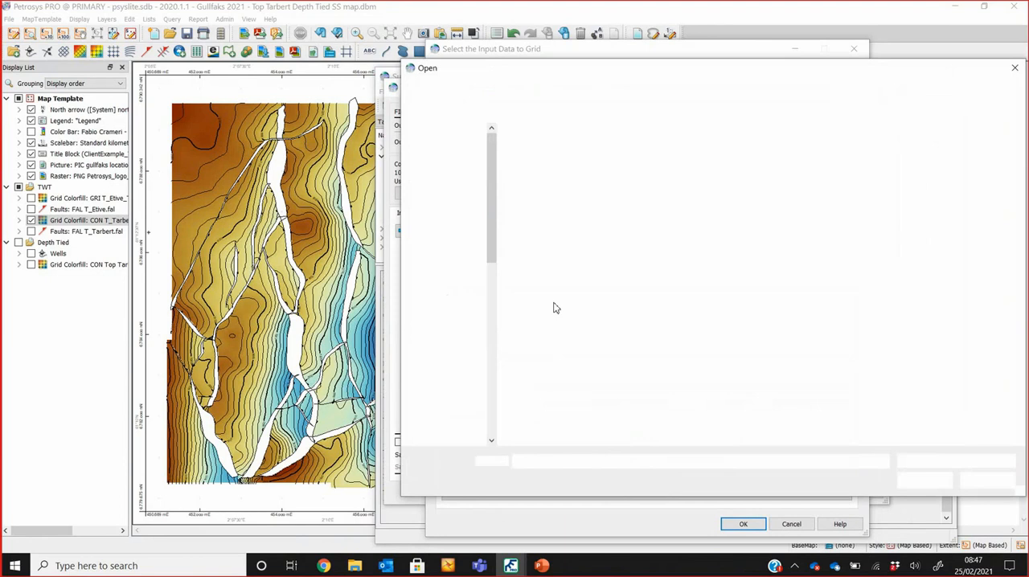
left_click(562, 219)
double_click(562, 218)
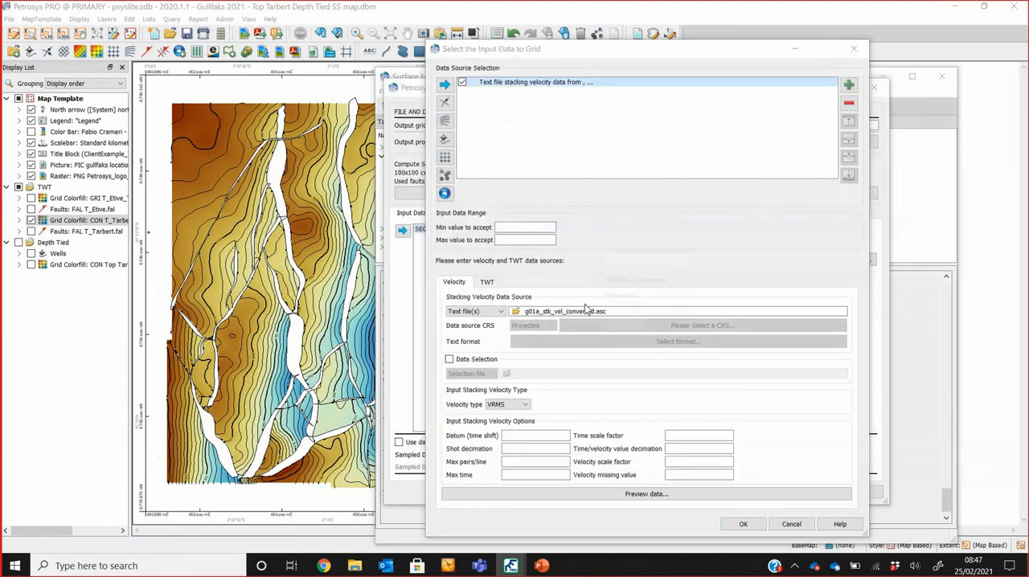
left_click(629, 327)
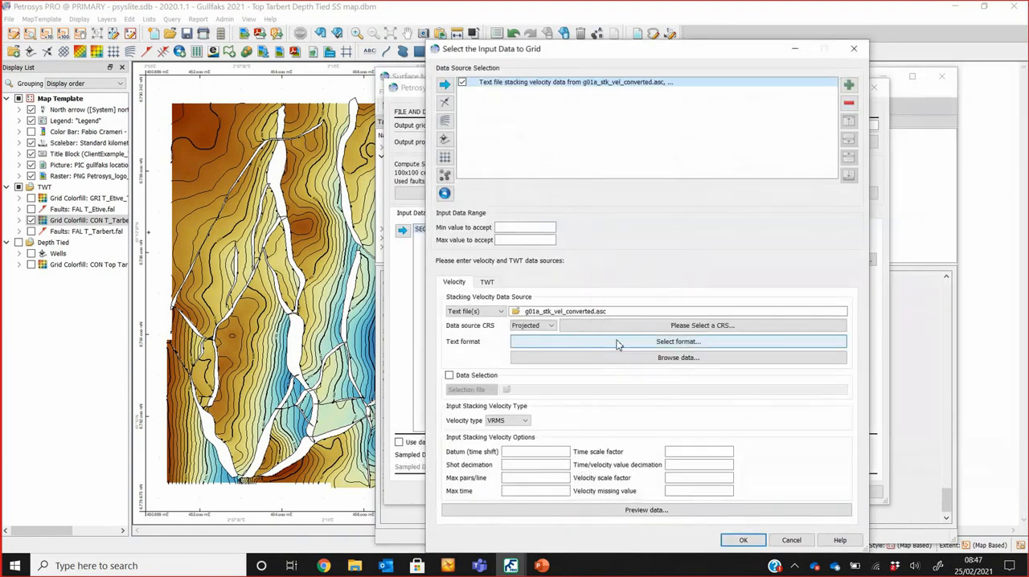
Step: Review the text file formats available for the stacking velocity data, including Custom format, and cancel out of the gridding task
left_click(618, 341)
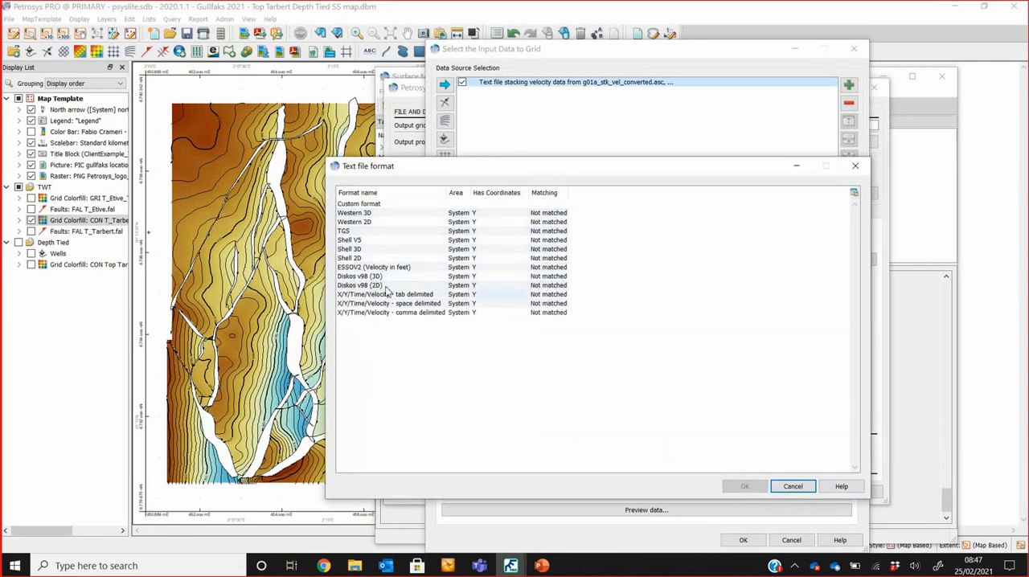
left_click(384, 205)
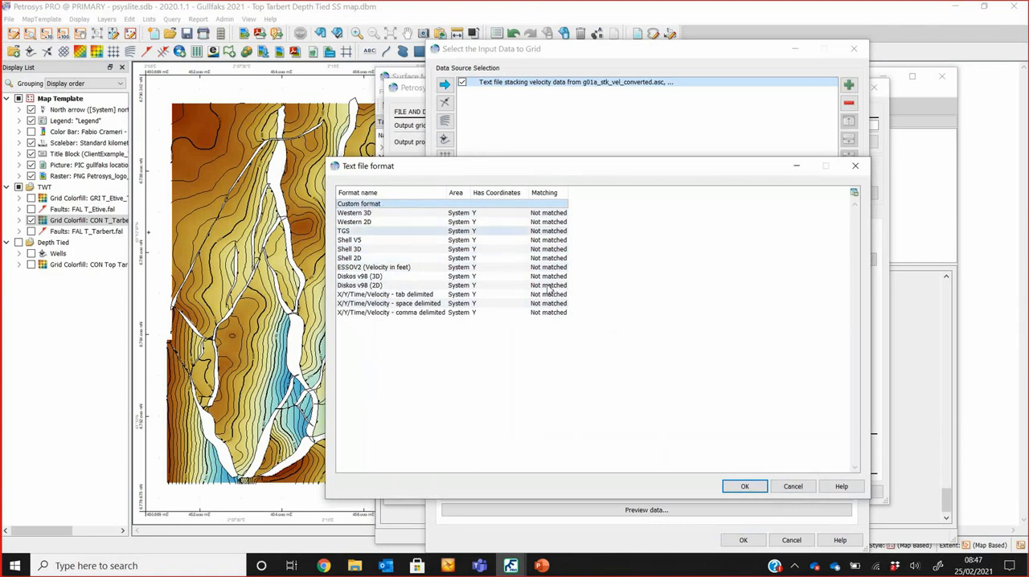
left_click(792, 487)
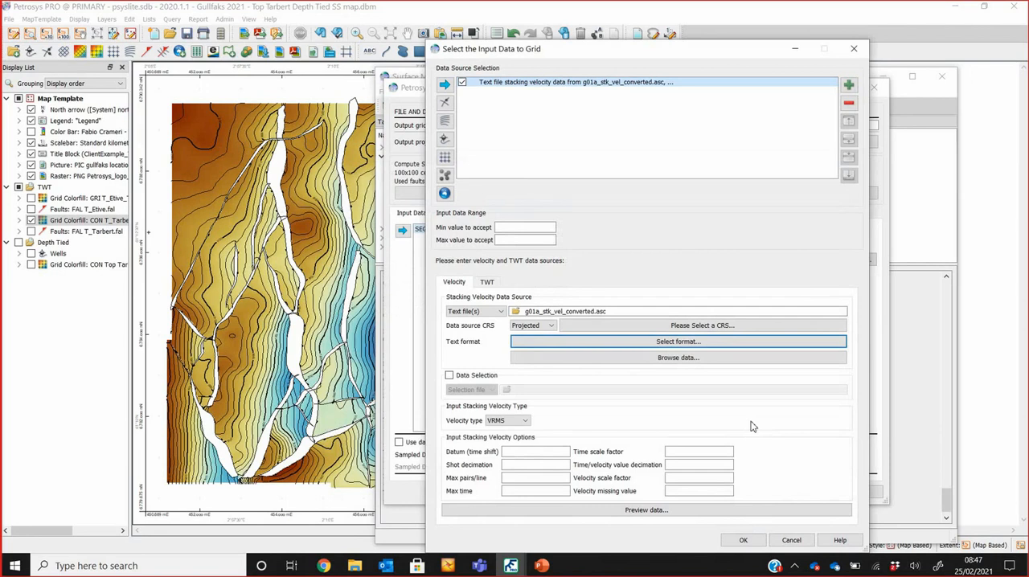
left_click(791, 540)
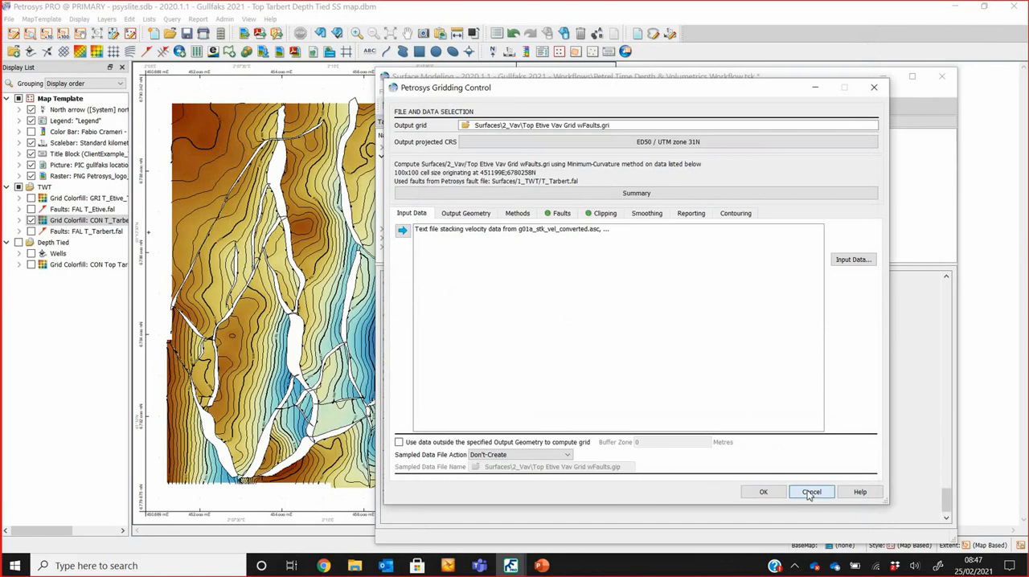
left_click(808, 492)
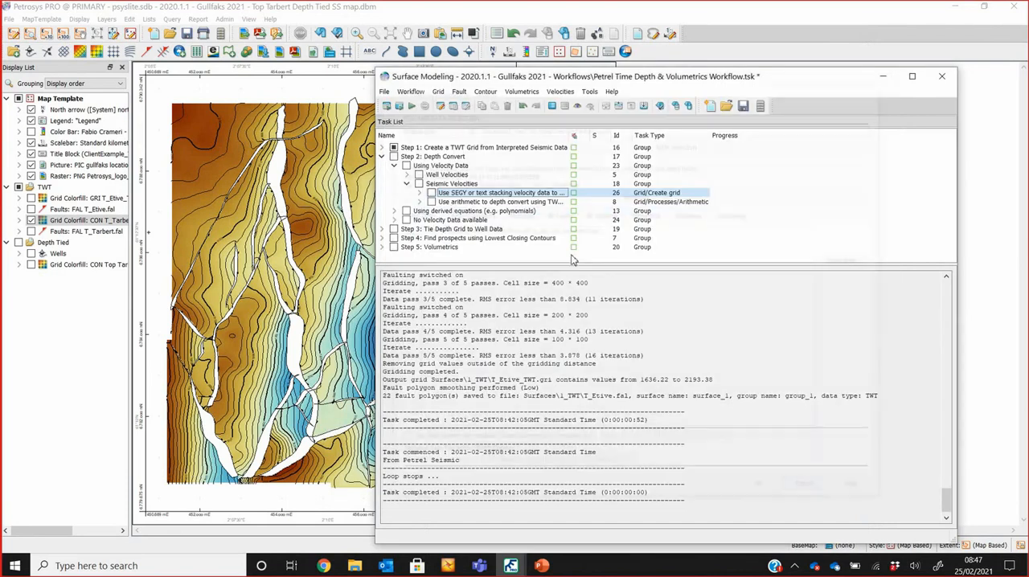
Step: Collapse the Seismic Velocities and Using Velocity Data groups, expand Using derived equations and widen the task name column
left_click(407, 184)
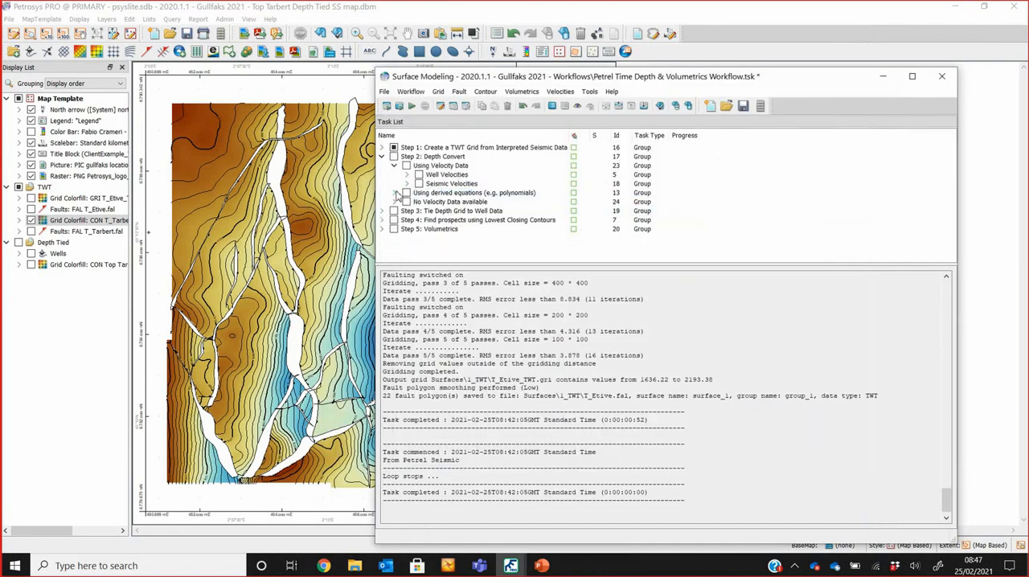
left_click(394, 165)
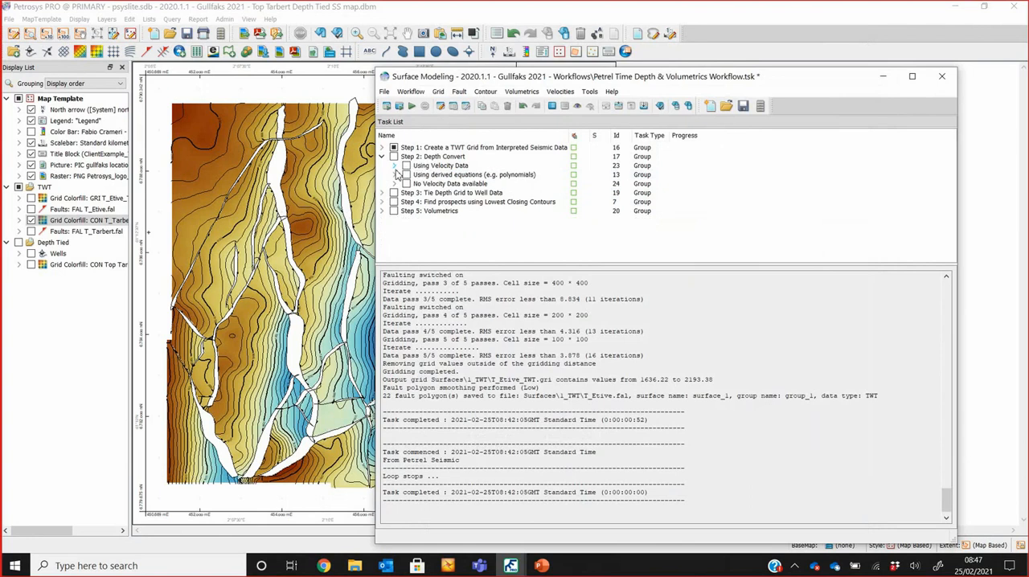
left_click(394, 175)
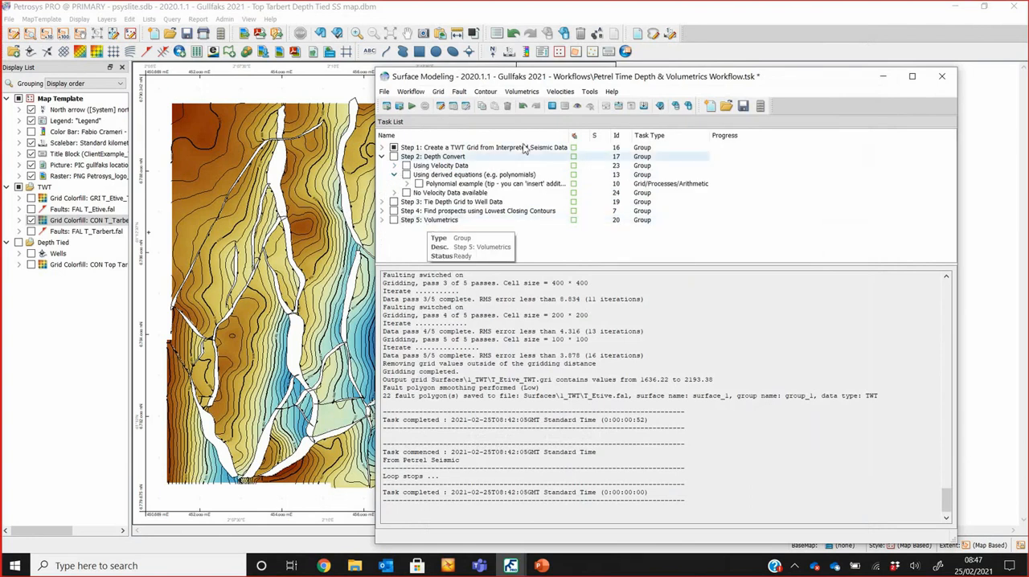
left_click_drag(576, 135, 679, 135)
Step: Open the Polynomial example arithmetic task and examine its depth conversion formula
left_click(512, 184)
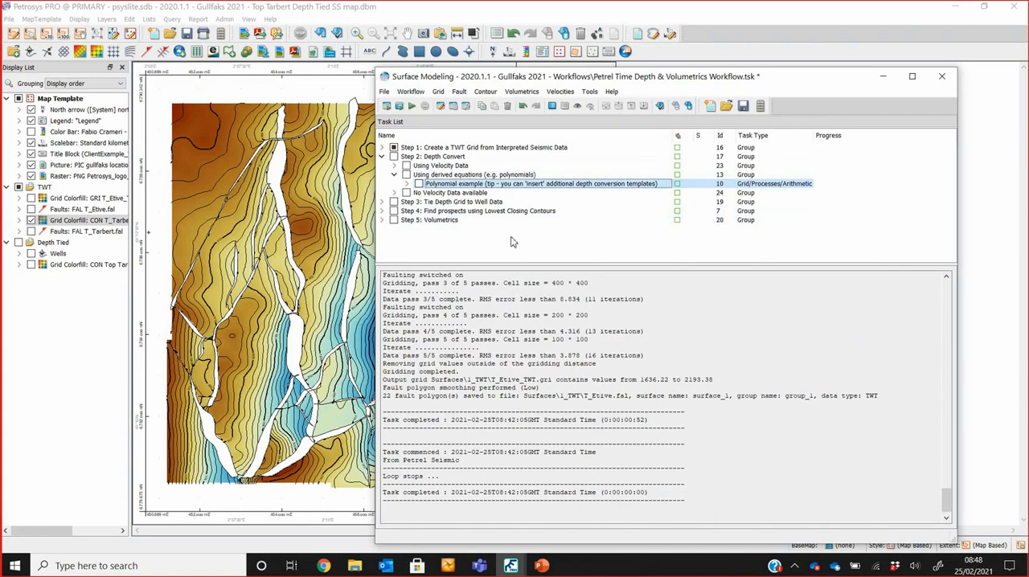
right_click(472, 189)
left_click(474, 186)
double_click(474, 185)
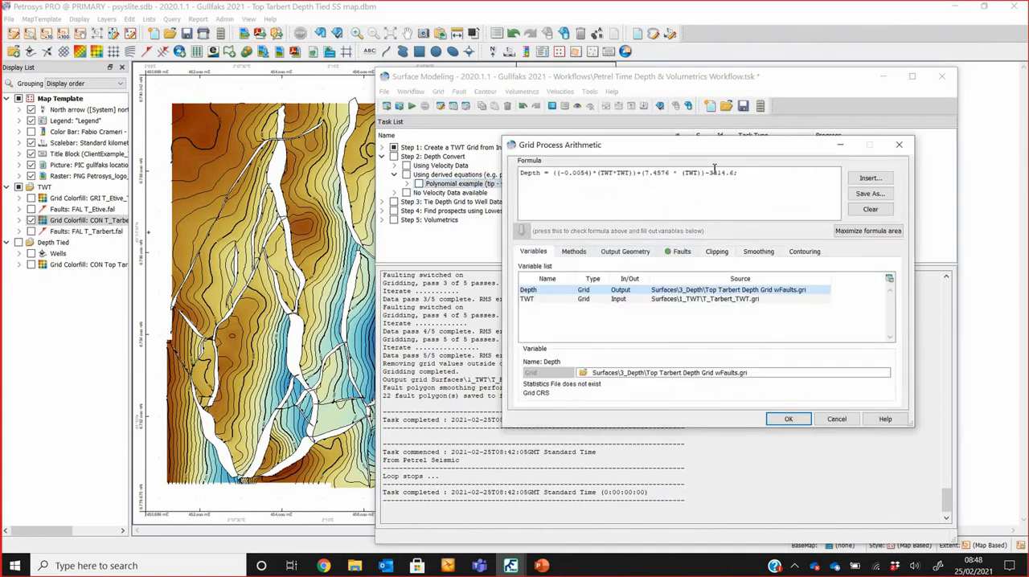
left_click_drag(749, 174, 516, 174)
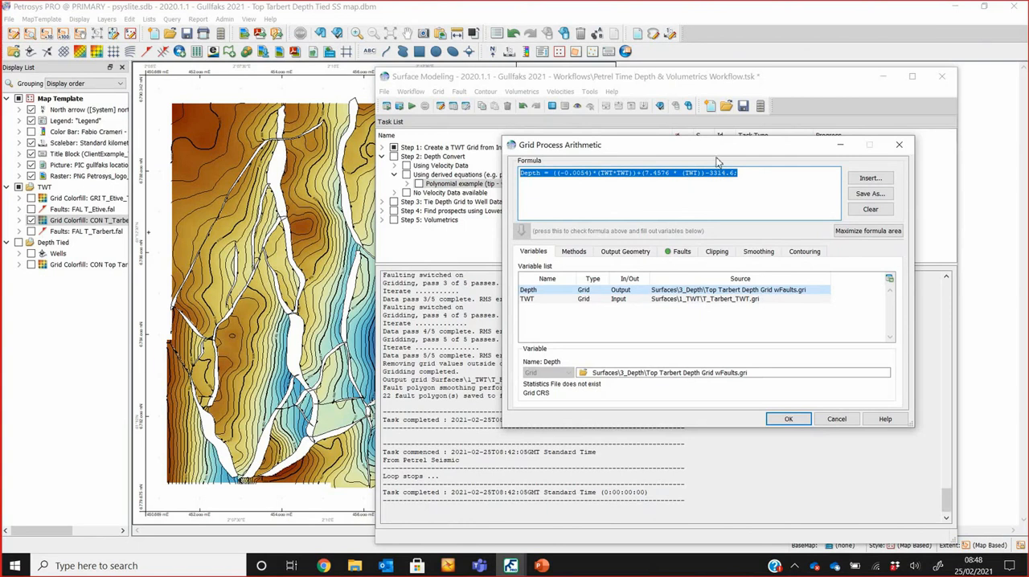
left_click(733, 213)
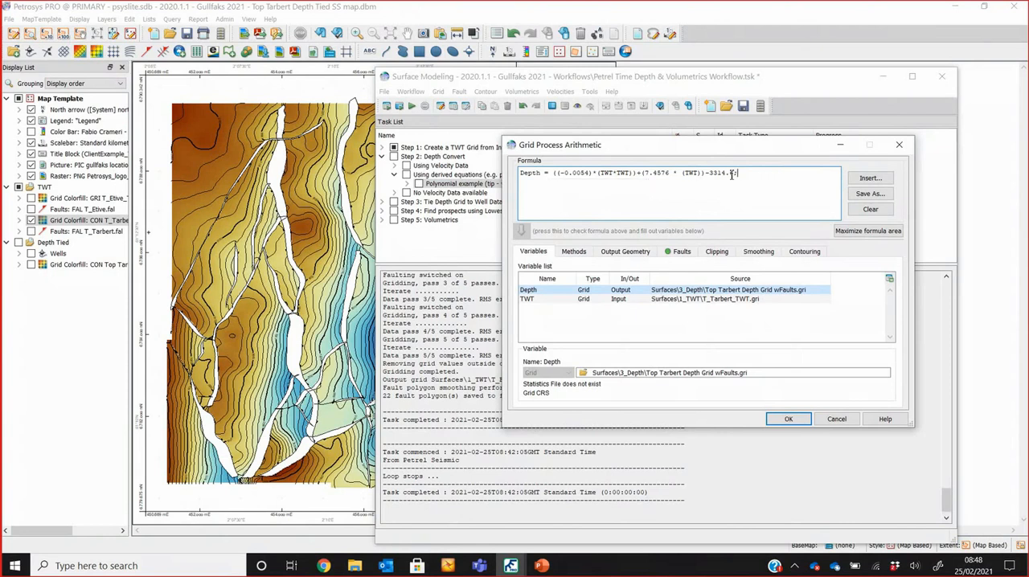
left_click_drag(736, 174, 585, 167)
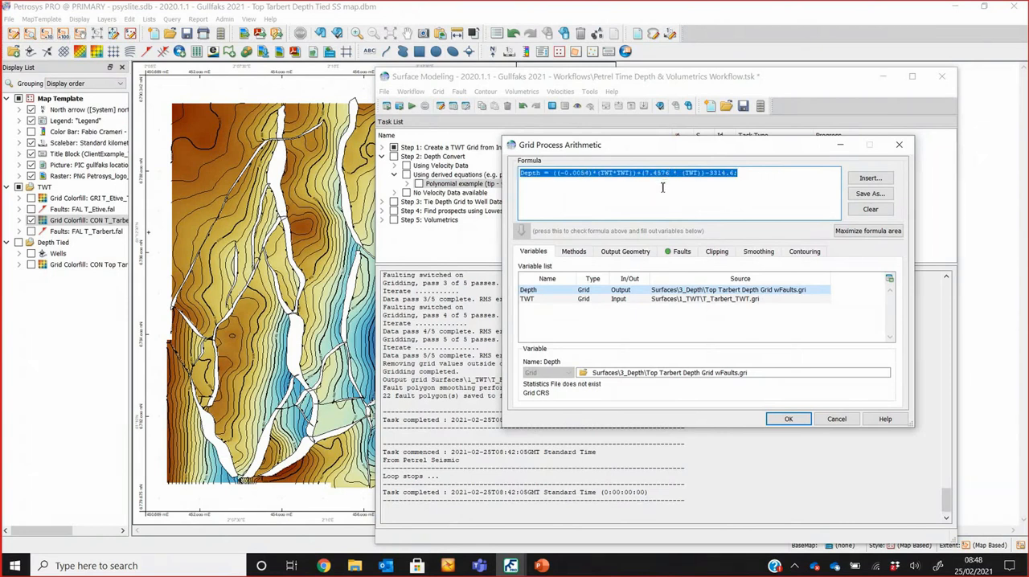
Step: Review the Depth conversion formula templates down to Vok, and cancel both the template choice and the arithmetic task
left_click(868, 179)
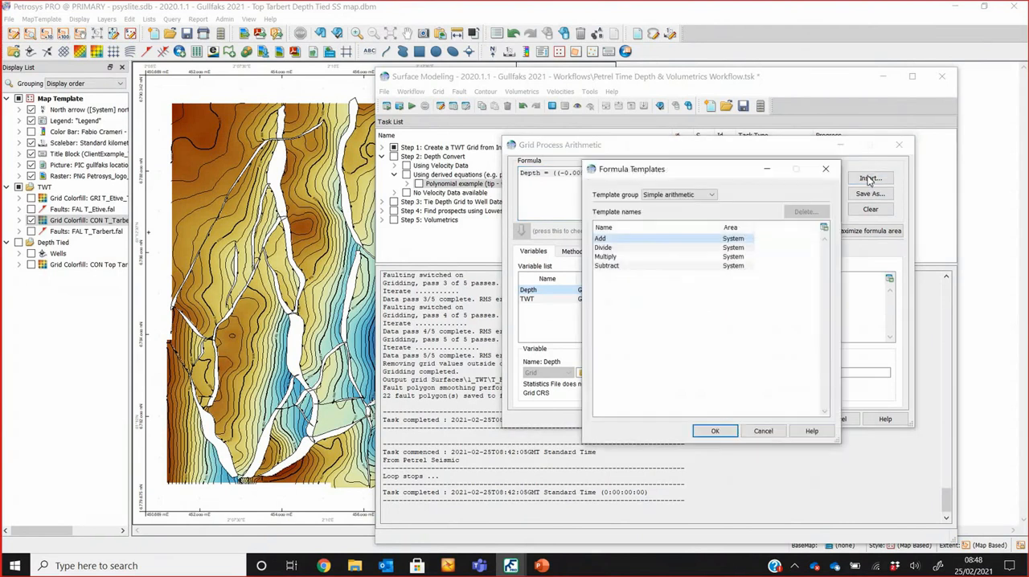
left_click(711, 195)
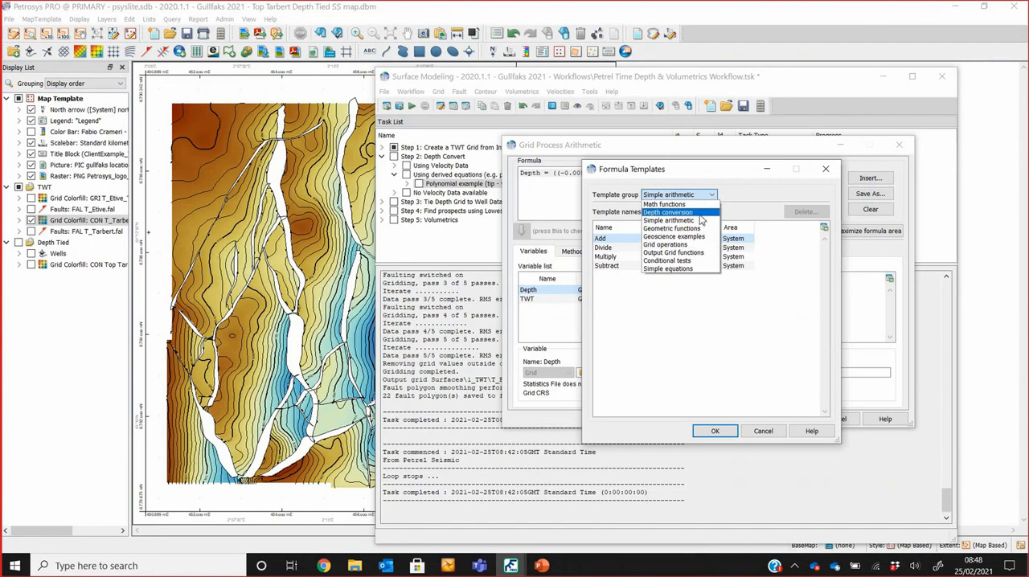
left_click(702, 213)
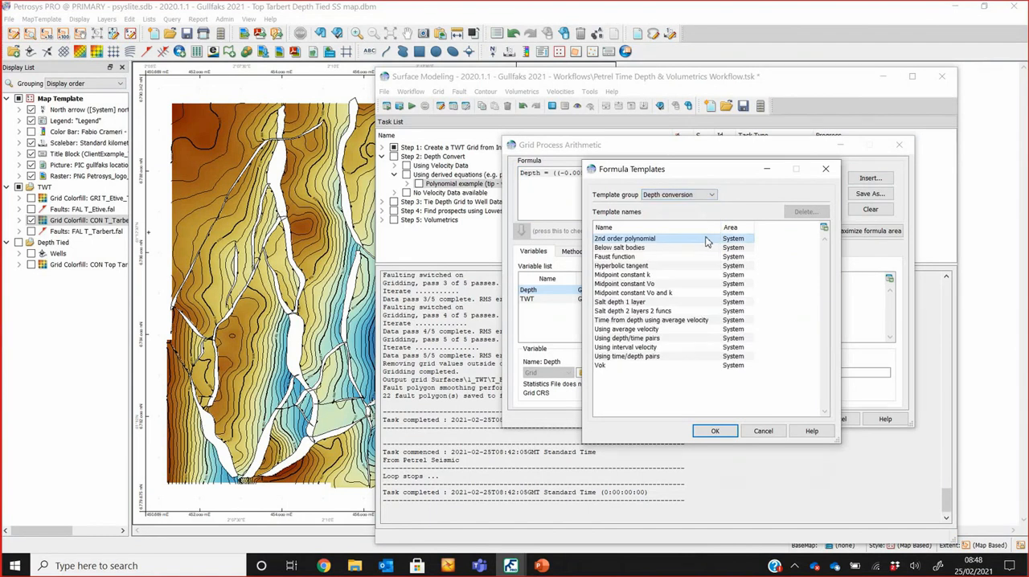
left_click(607, 368)
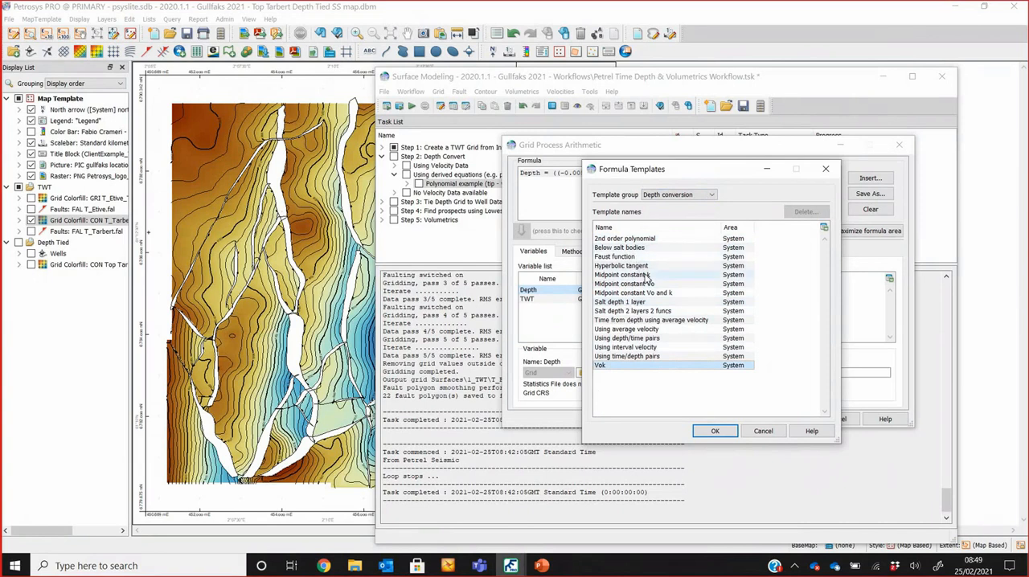
left_click(763, 432)
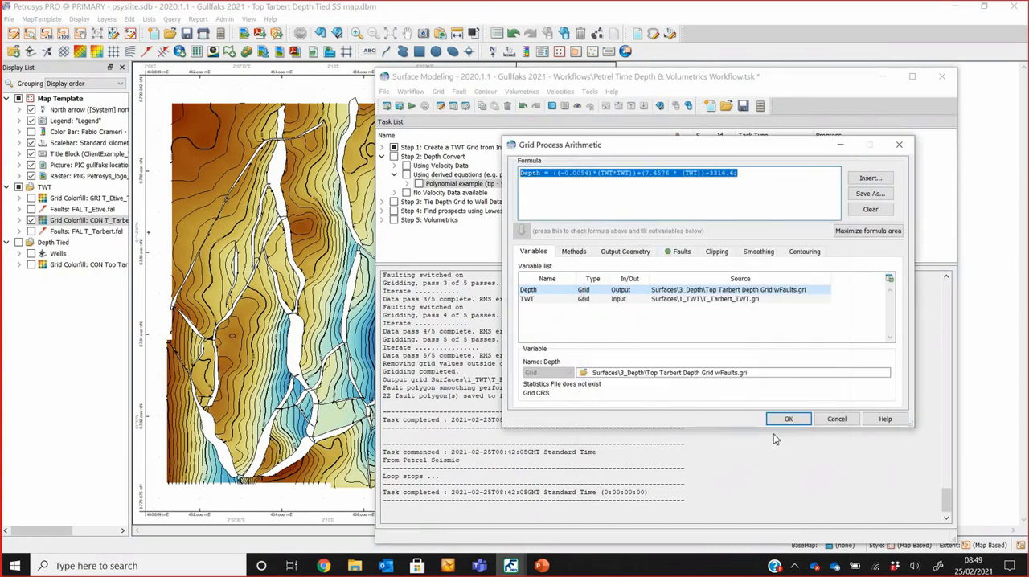
left_click(836, 421)
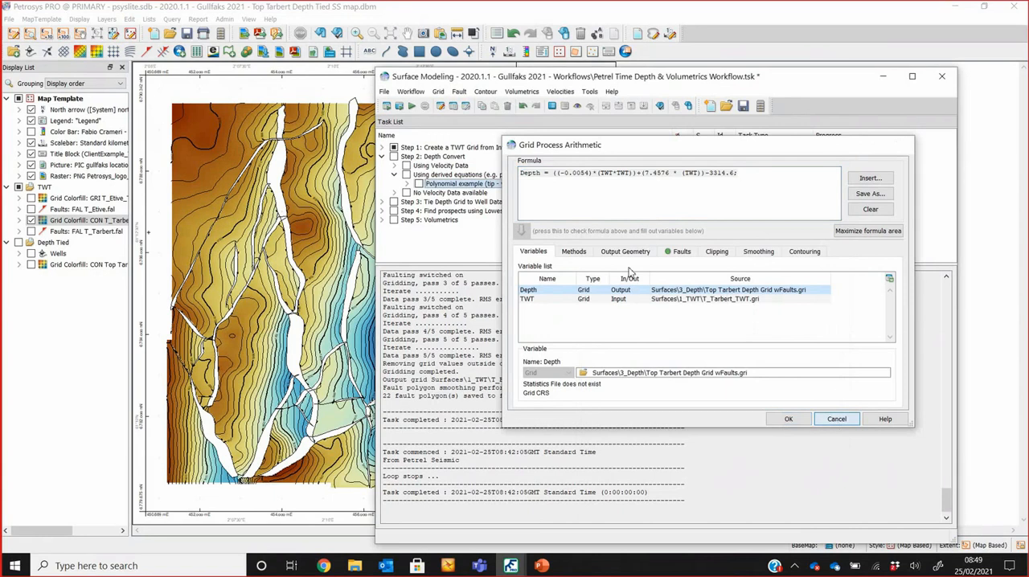
Step: Collapse the derived equations group and expand No Velocity Data available with its No Well Picks and With Well Picks subgroups
left_click(394, 174)
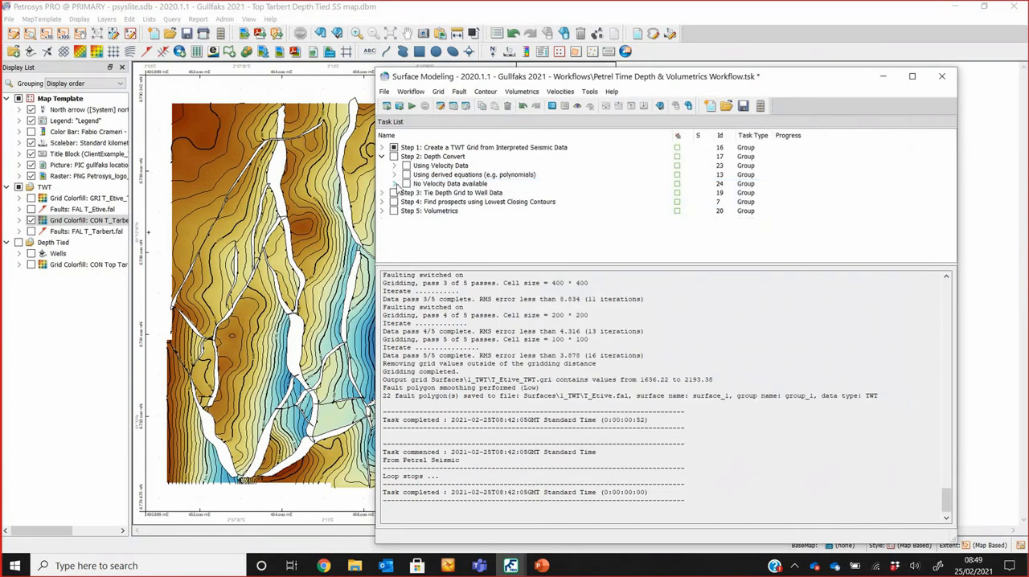
left_click(394, 183)
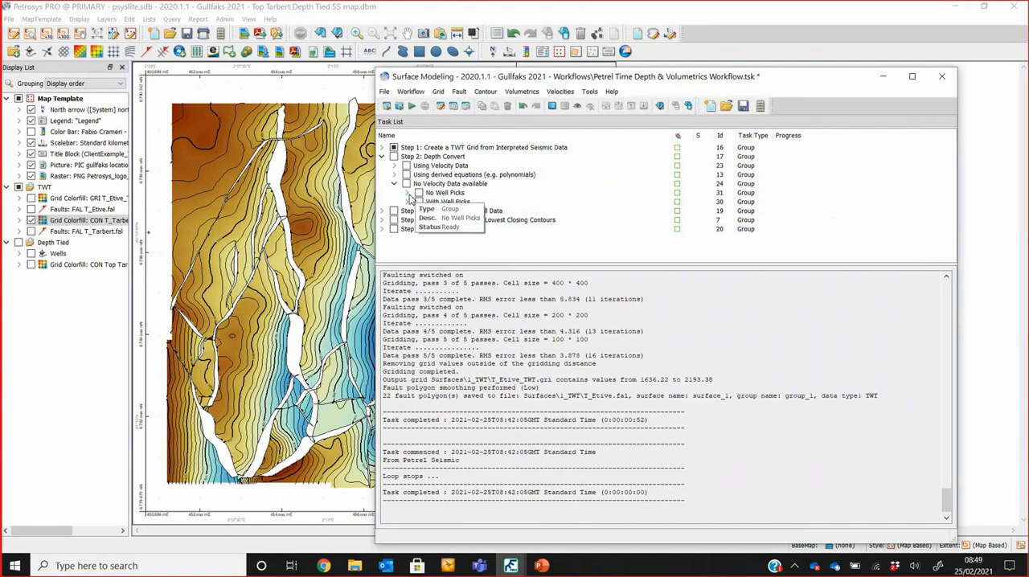
left_click(407, 194)
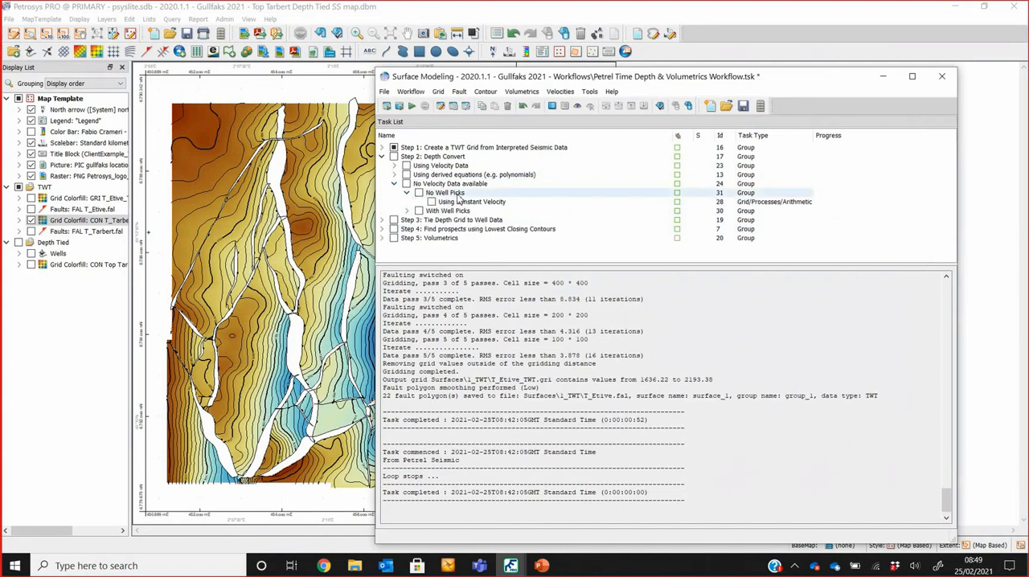
left_click(476, 202)
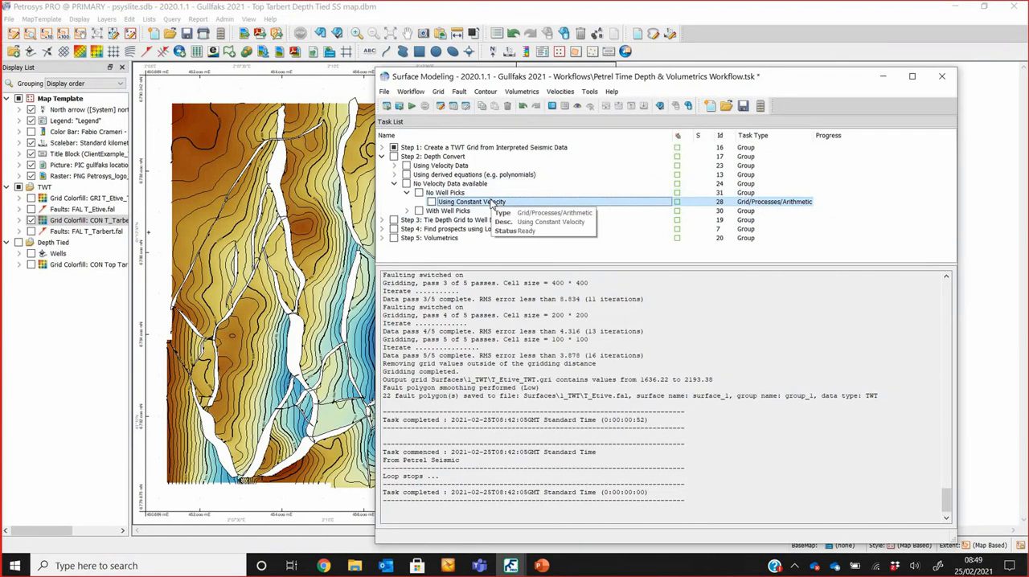
left_click(407, 210)
left_click(460, 211)
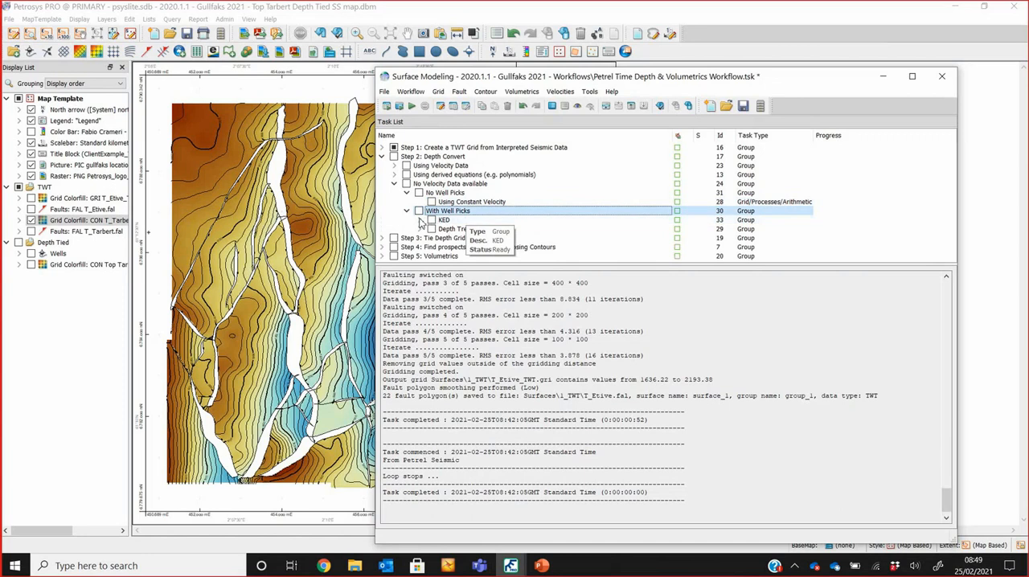
Step: Open the KED gridding task, review its Kriging with External Drift method settings, and cancel it
left_click(420, 219)
left_click(474, 229)
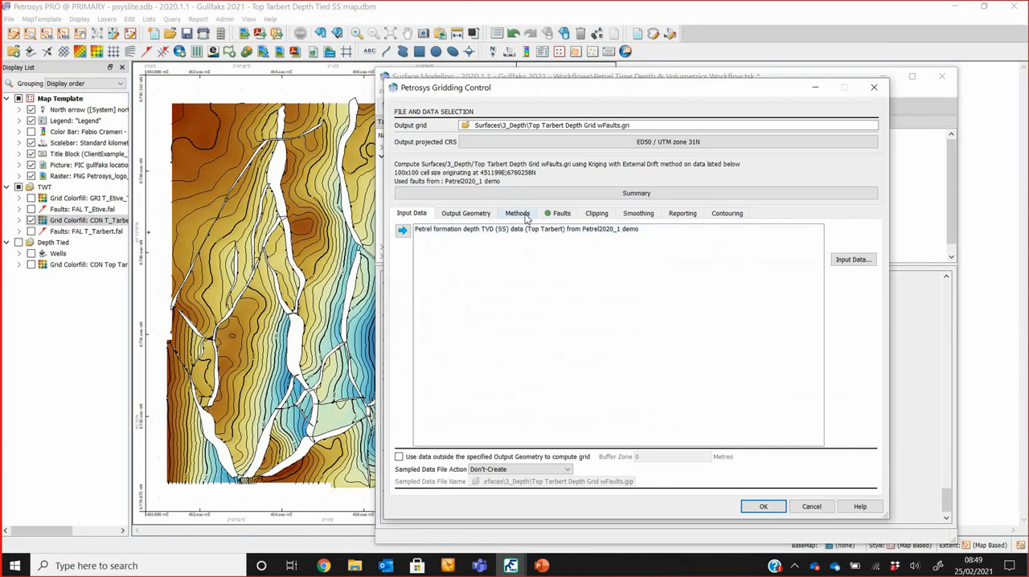
left_click(522, 214)
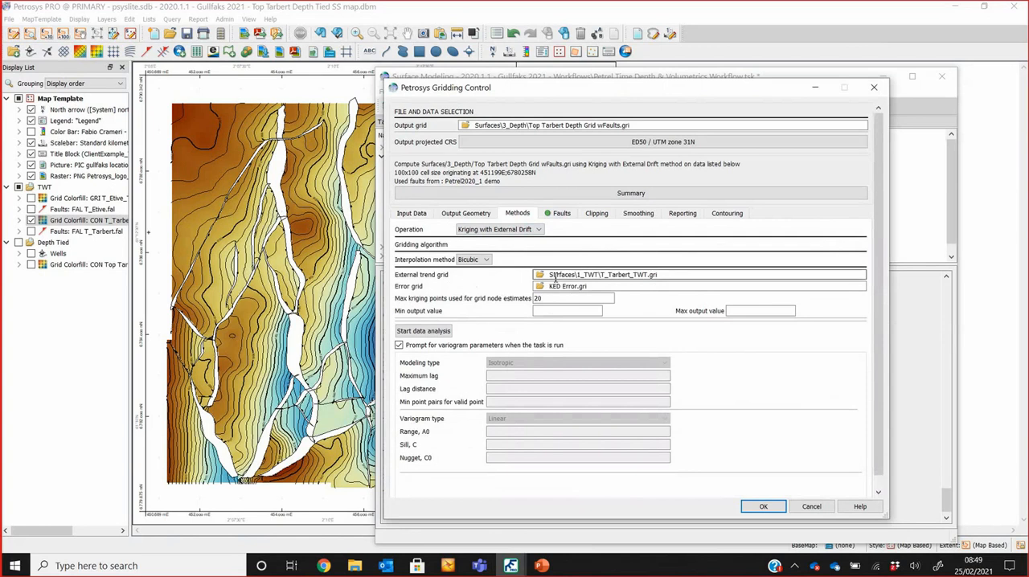
left_click(809, 506)
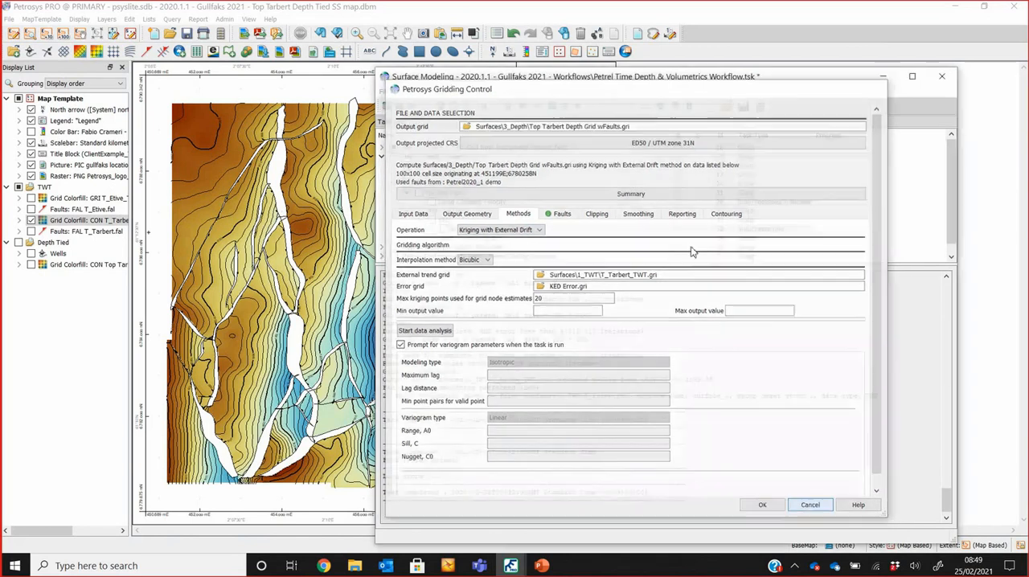
Step: Collapse KED, expand Depth Trend Analysis and open the Time Depth Trend Depth Conversion - Input Parameters task
left_click(420, 220)
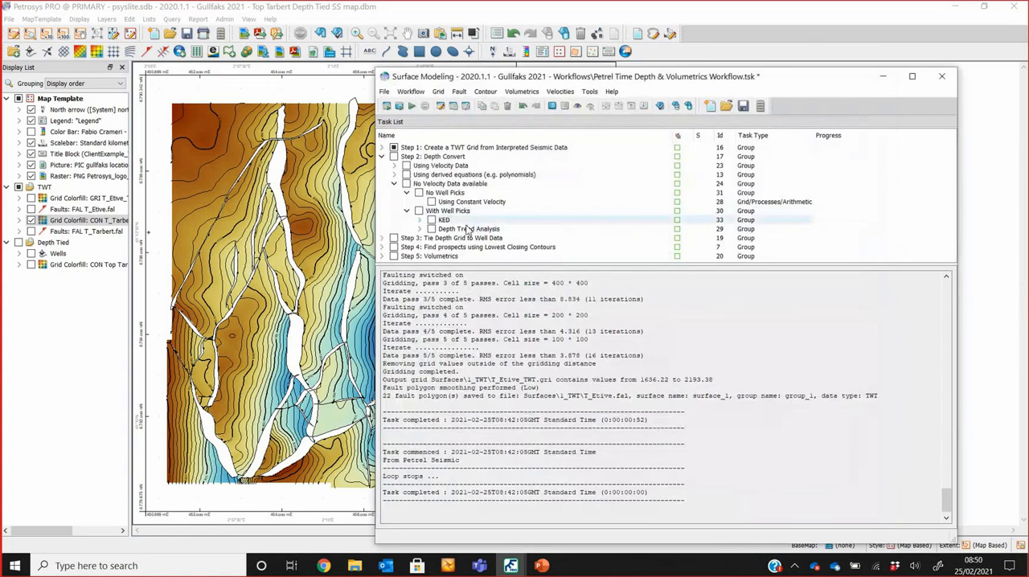
left_click(420, 229)
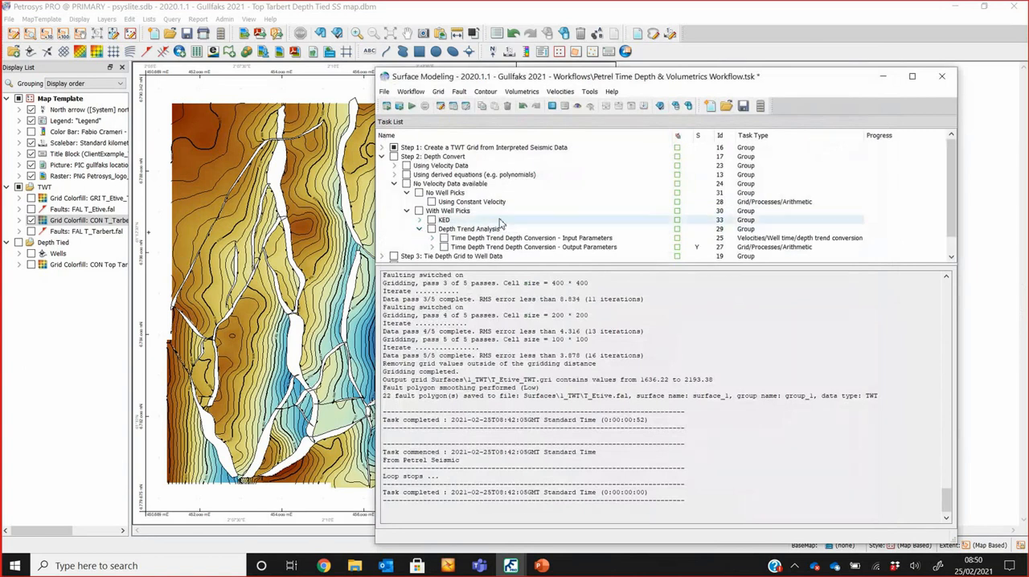
scroll(527, 211, "down", 1)
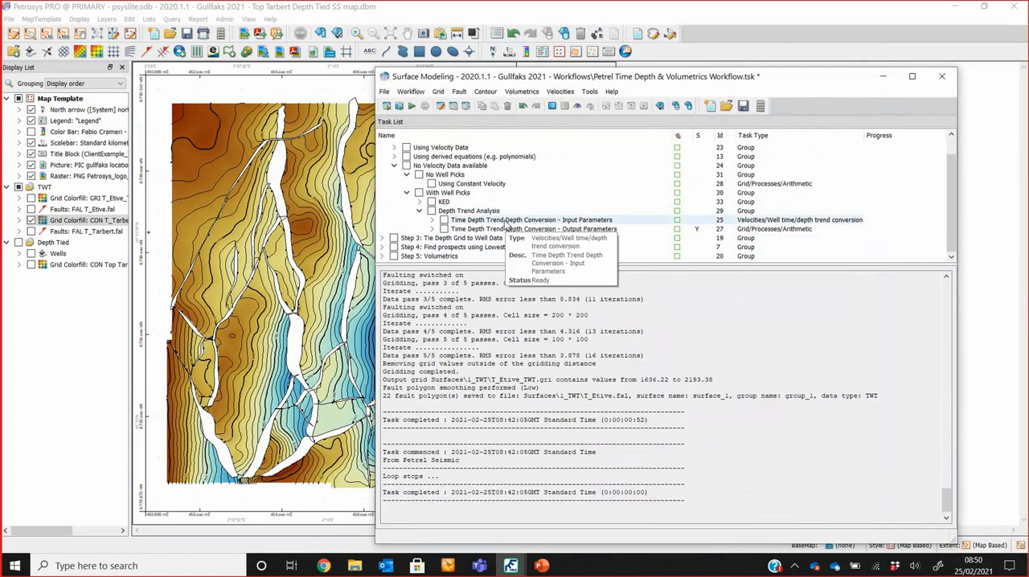
left_click(508, 220)
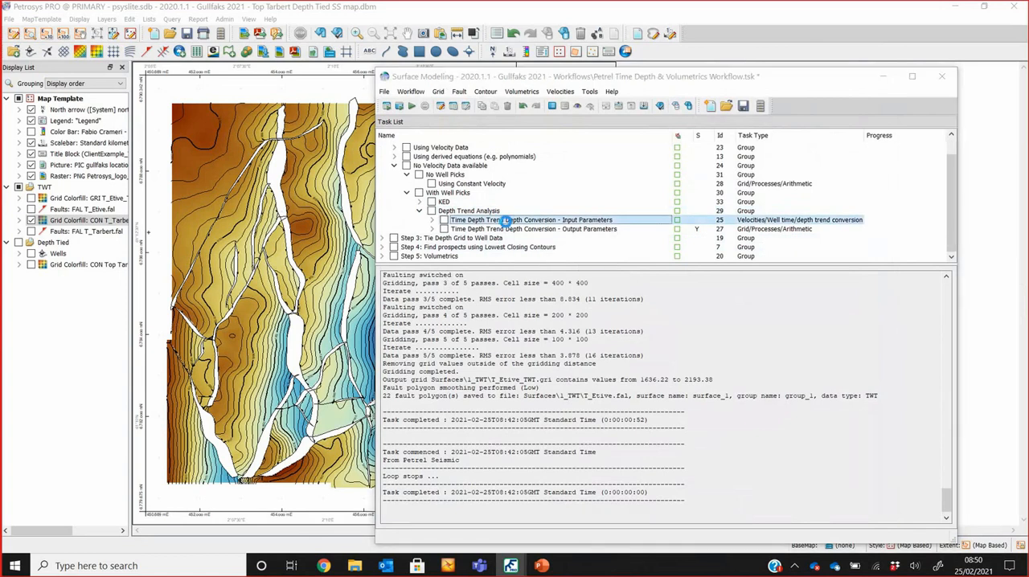
double_click(508, 220)
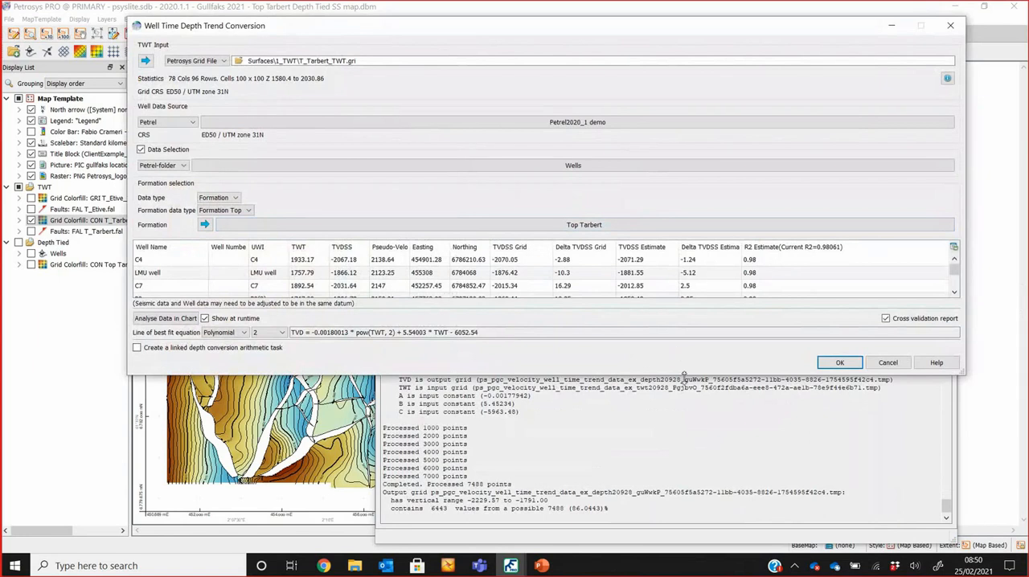
Step: Switch off the cross validation report and review the available TWT grid and well data sources, keeping the current choices
left_click_drag(683, 374, 683, 490)
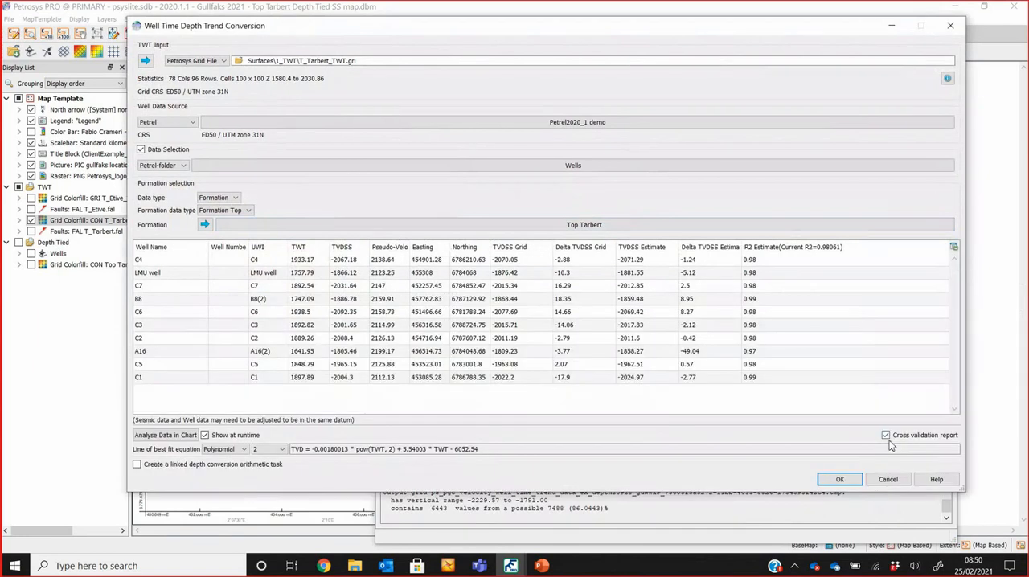
left_click(886, 436)
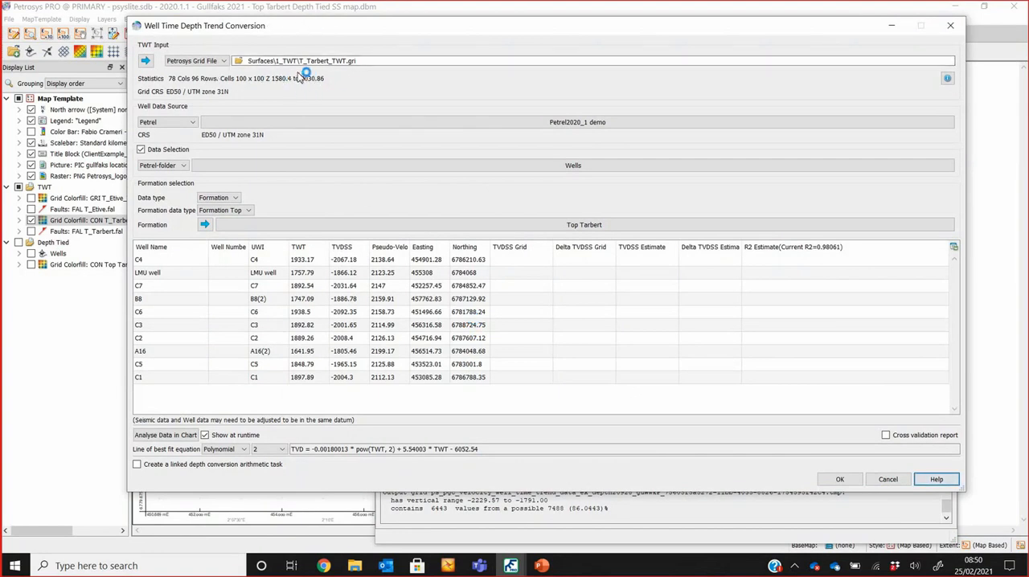
left_click(218, 63)
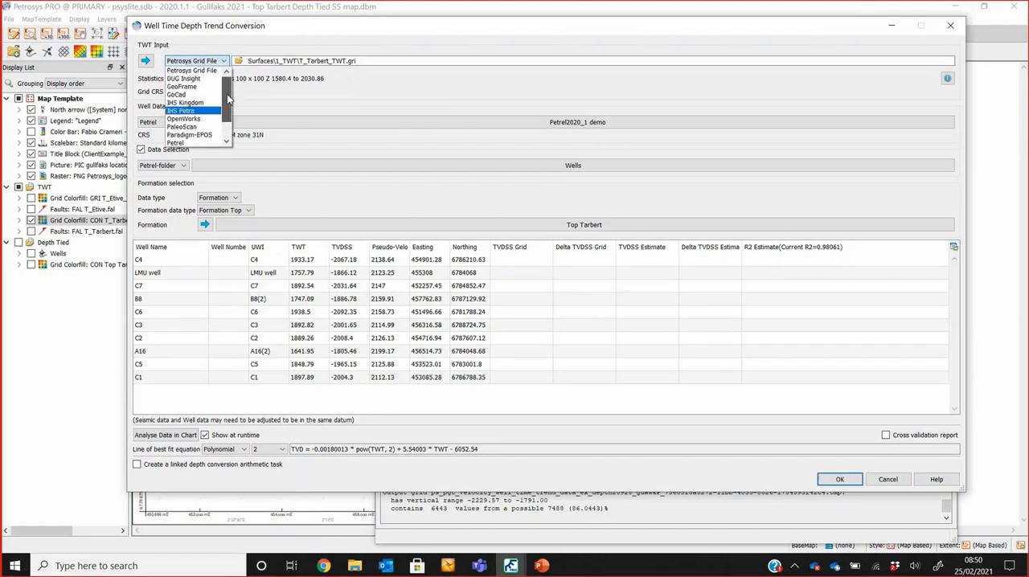
left_click(218, 63)
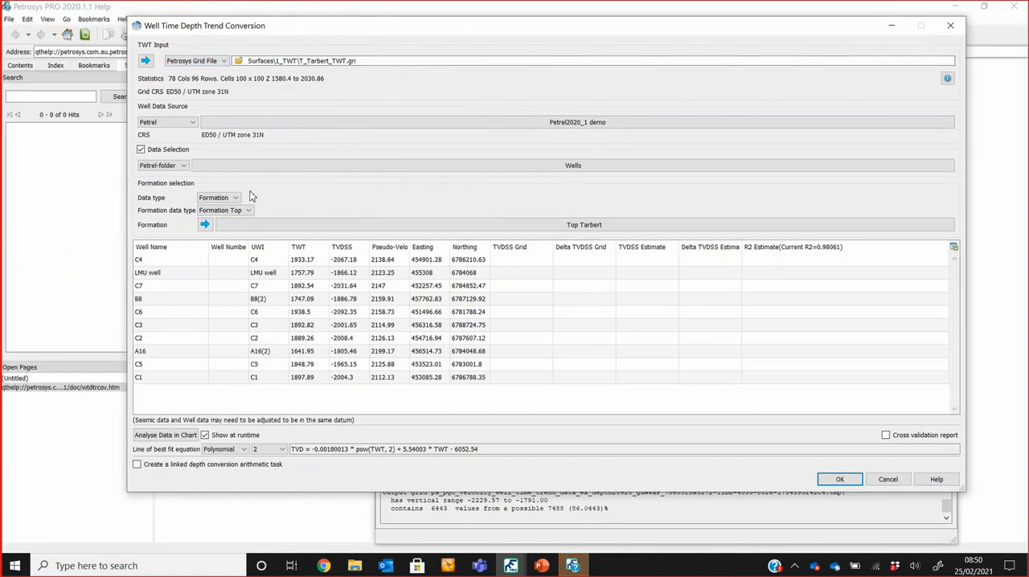
left_click(176, 123)
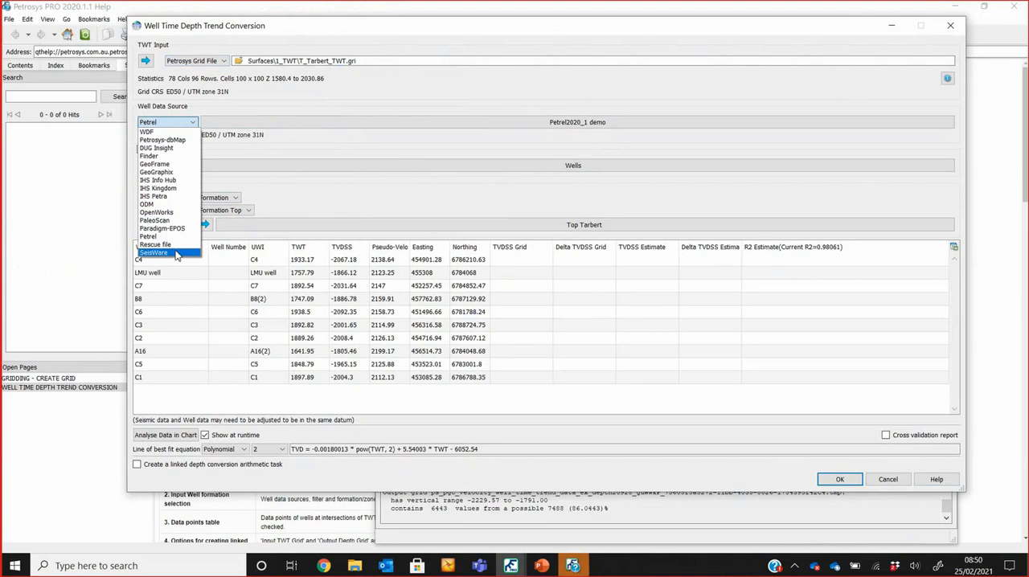
left_click(183, 124)
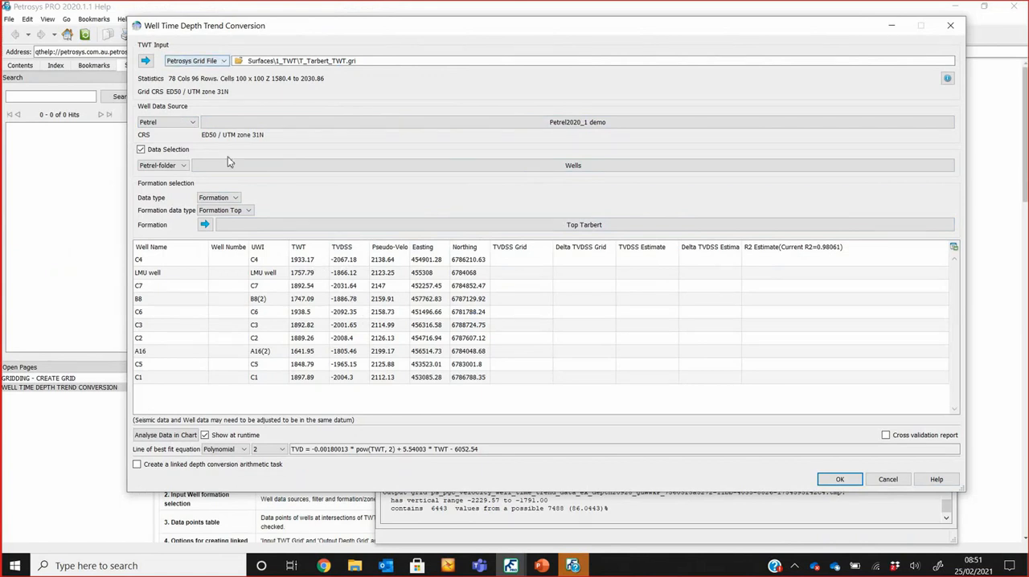
Step: Widen the Pseudo-Velocity column and chart the well data with Pseudo-Velocity as the Z values
double_click(410, 247)
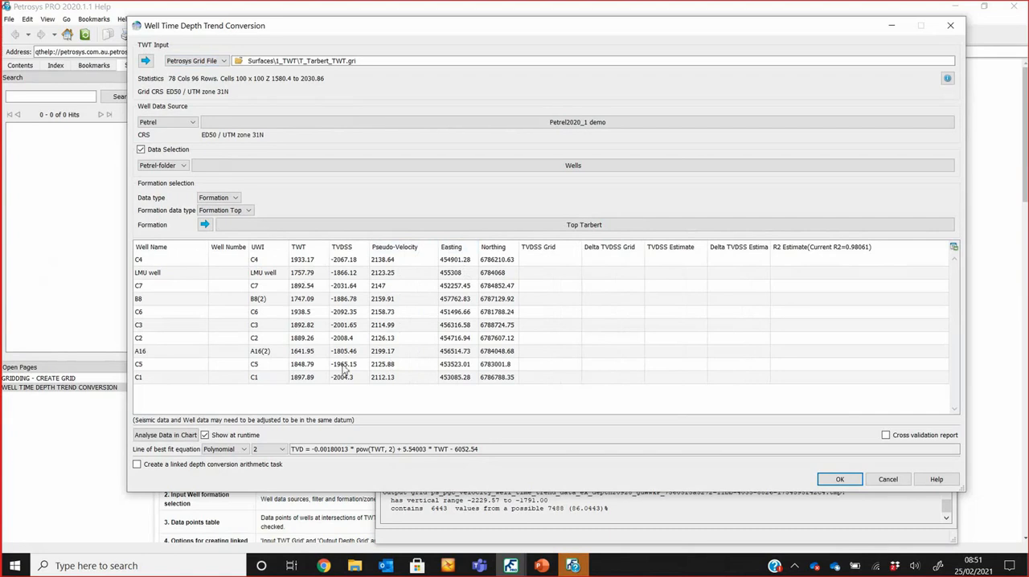
left_click(180, 438)
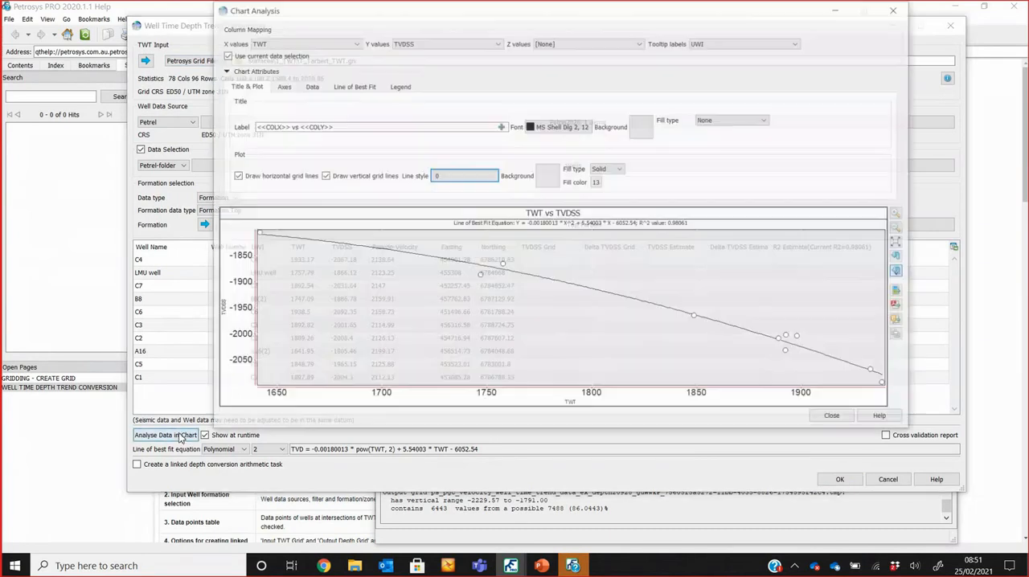
left_click(564, 45)
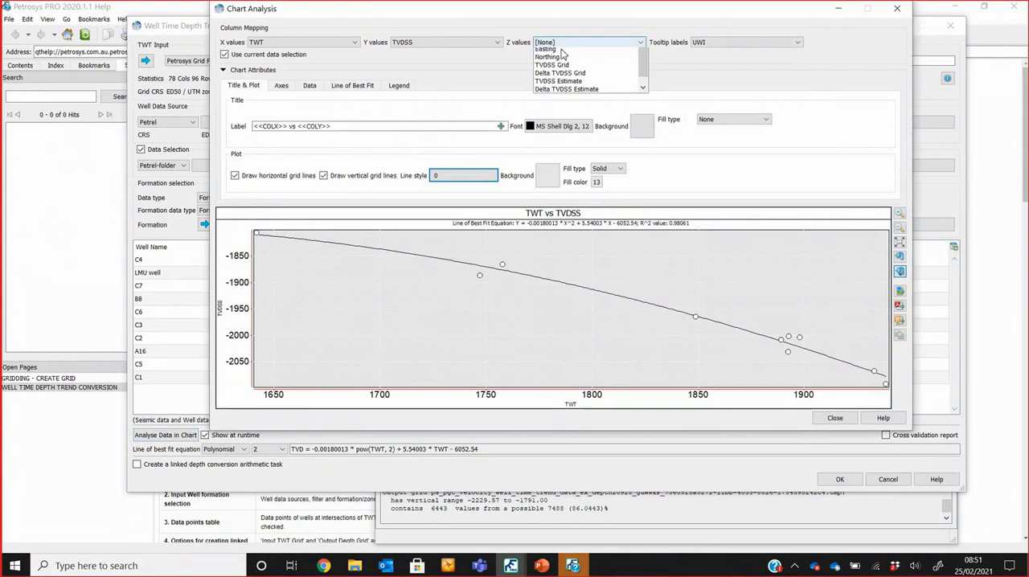
left_click(571, 76)
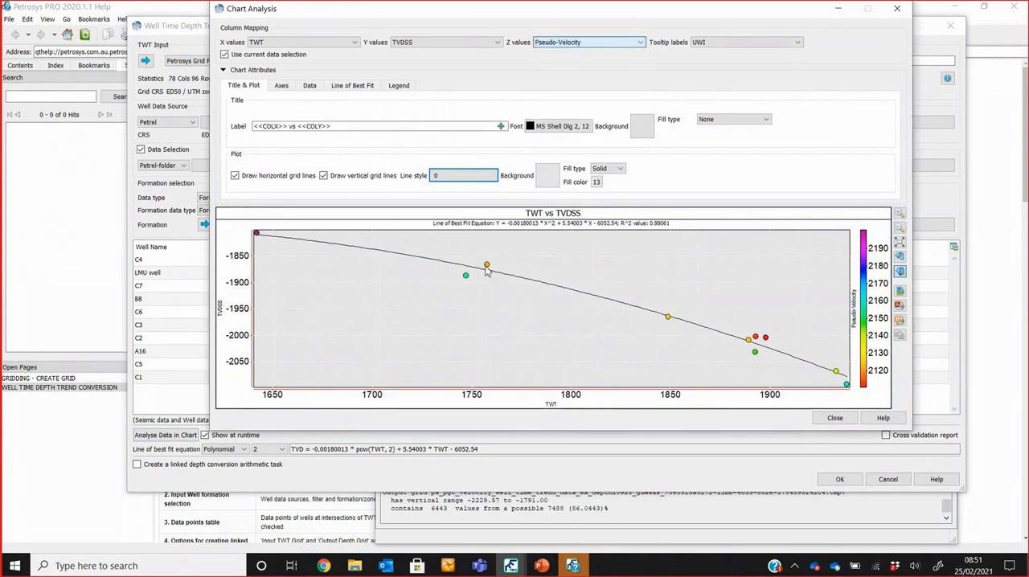
Step: Review the chart's line of best fit types, keep the order 2 Polynomial, and close the chart analysis
left_click(368, 87)
left_click(353, 147)
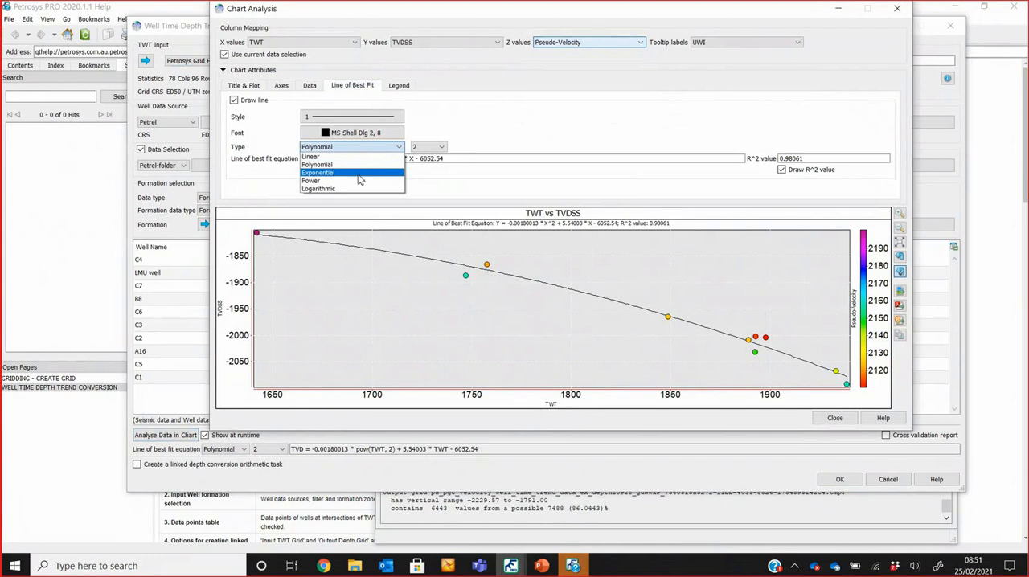
left_click(363, 165)
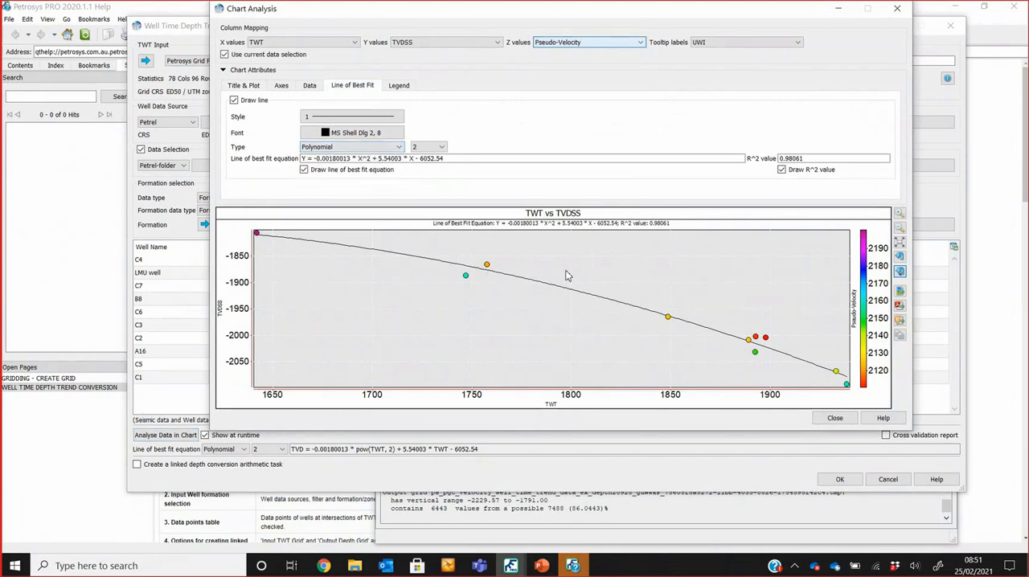
left_click(834, 418)
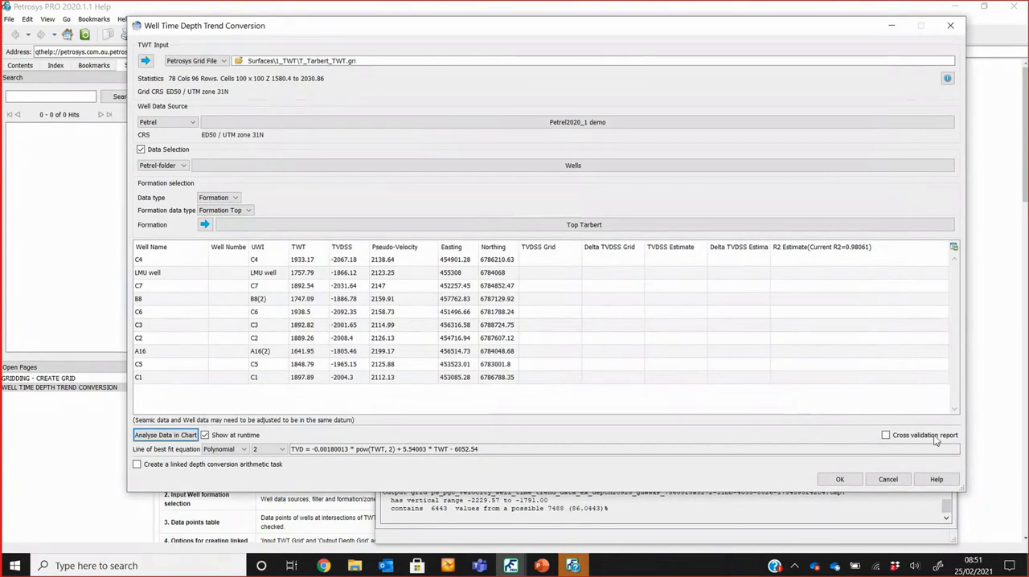
Step: Turn the cross validation report back on, read its explanation in the help page, and cancel the trend conversion dialog
left_click(886, 435)
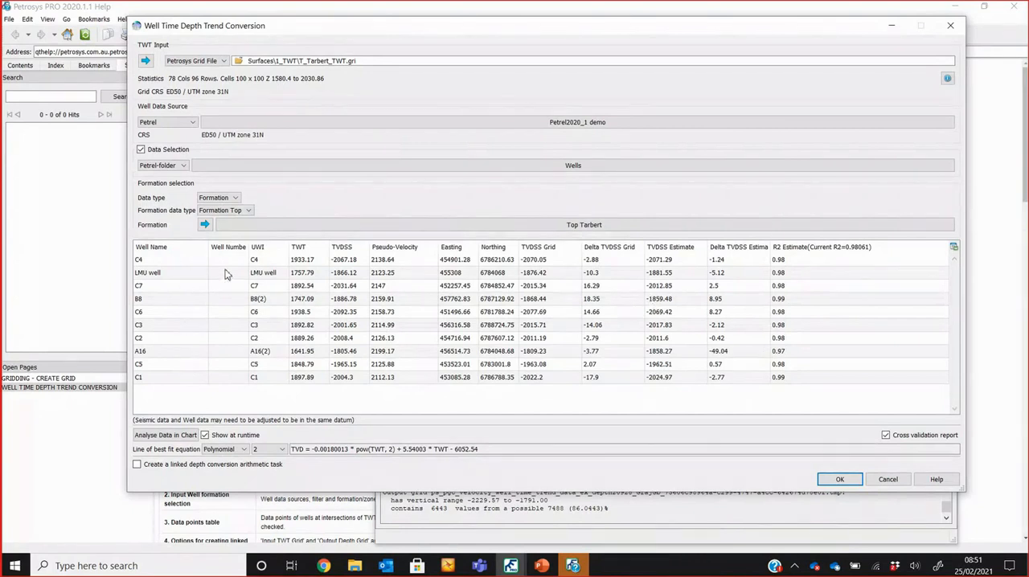
left_click(102, 12)
scroll(528, 255, "down", 5)
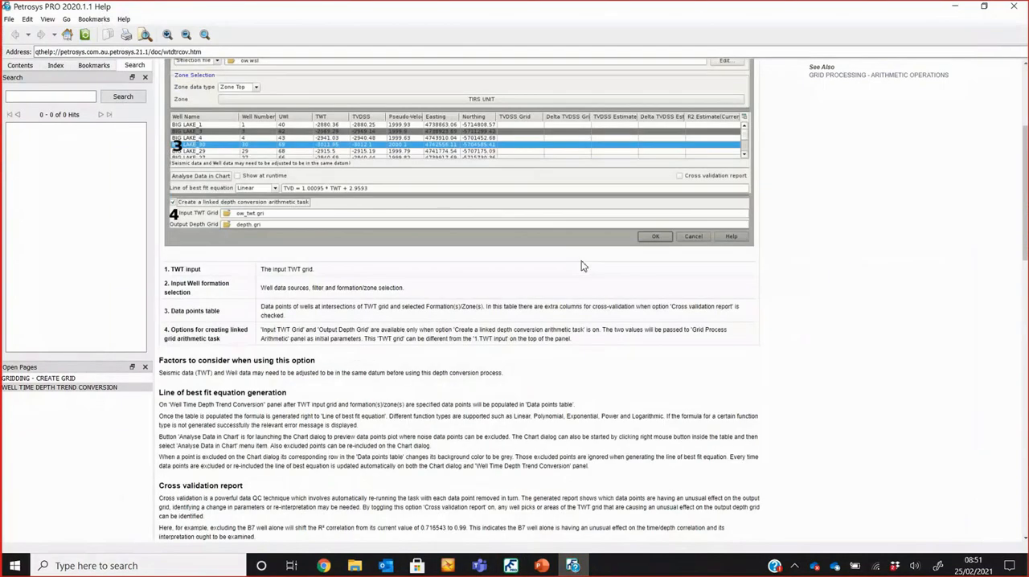
scroll(583, 266, "down", 8)
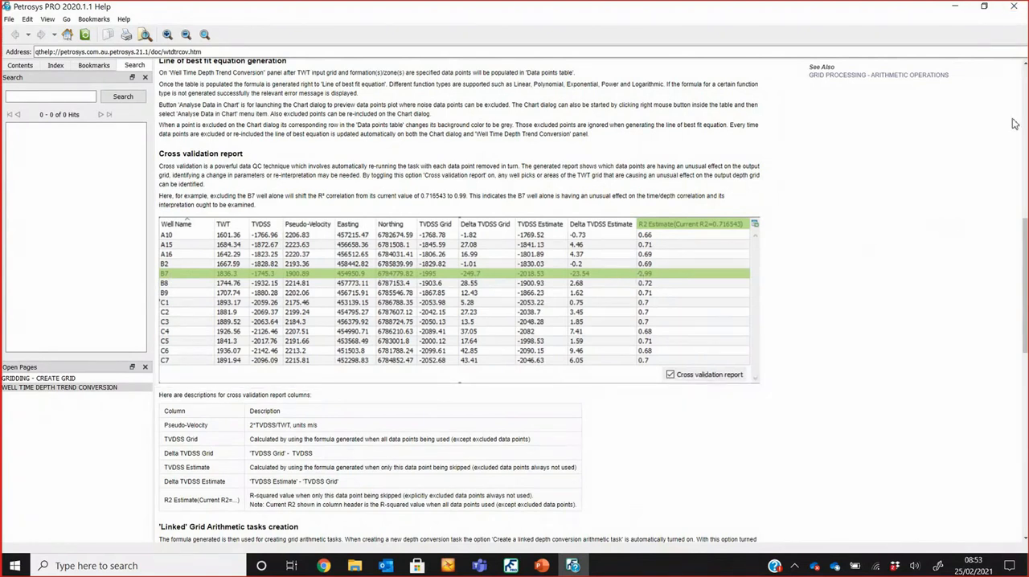
left_click(1018, 8)
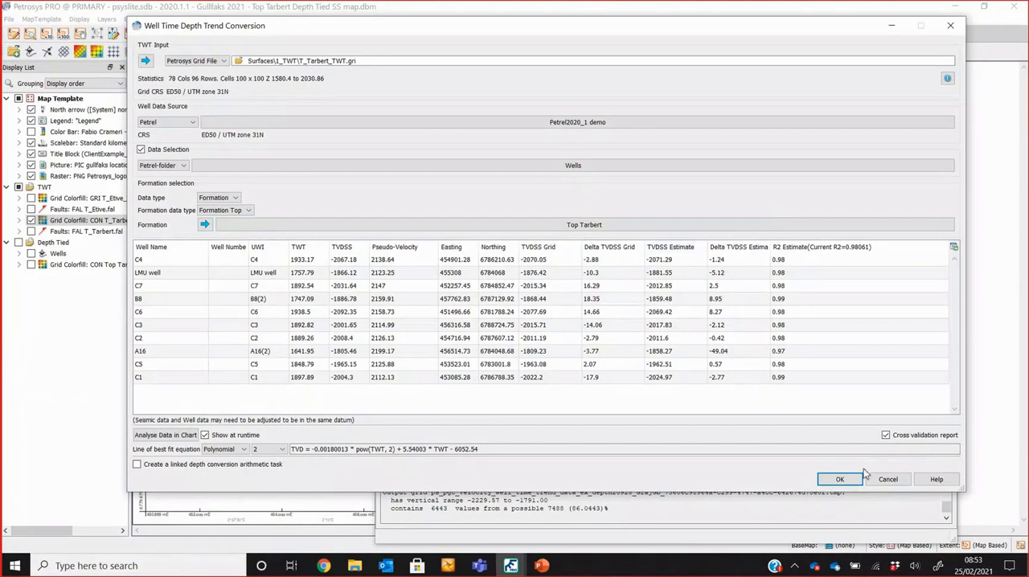
left_click(887, 480)
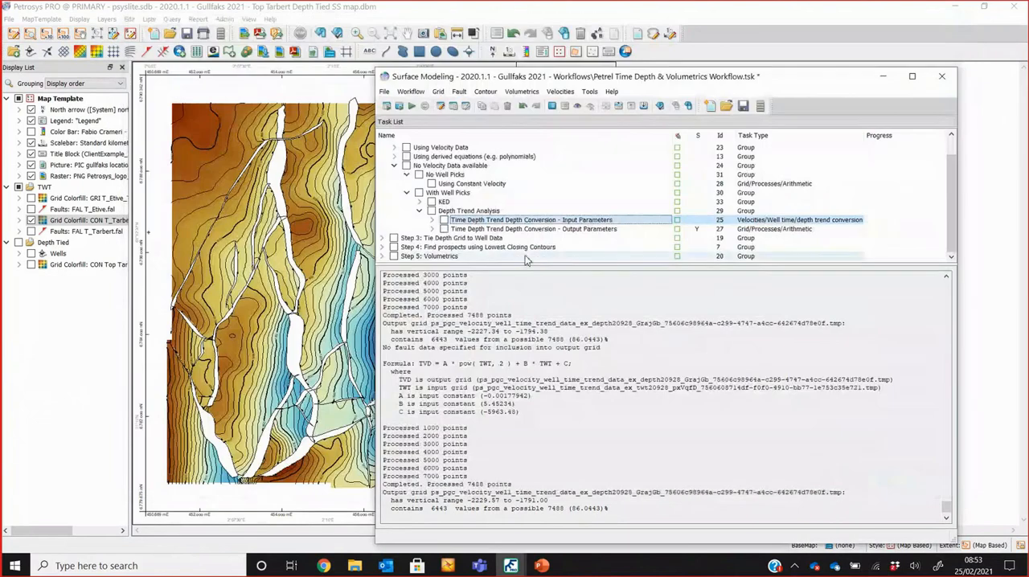
Step: Enable the Depth Trend Analysis group for running and show the Surfaces\3_Depth output folder in File Explorer
left_click(466, 212)
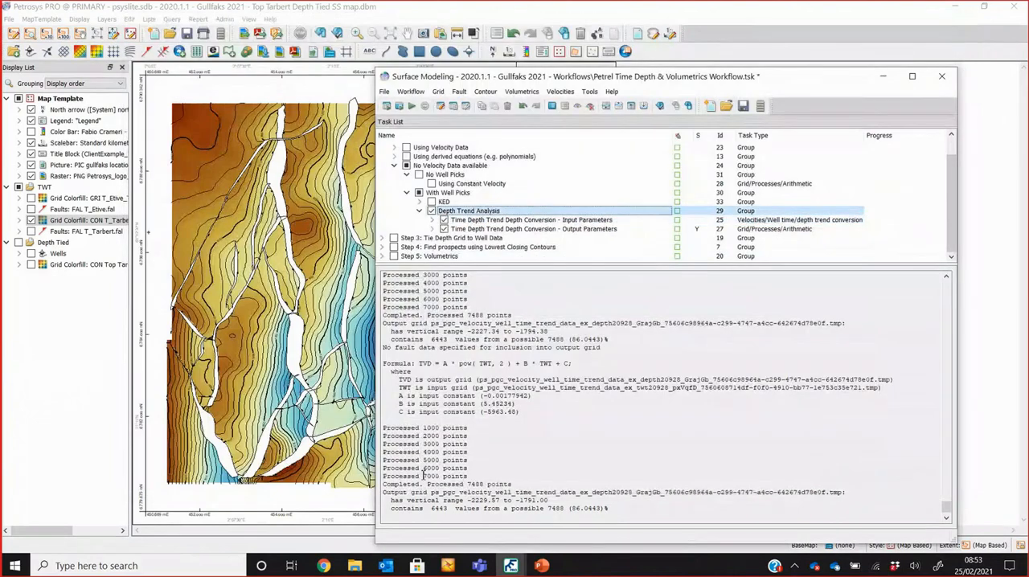
left_click(356, 564)
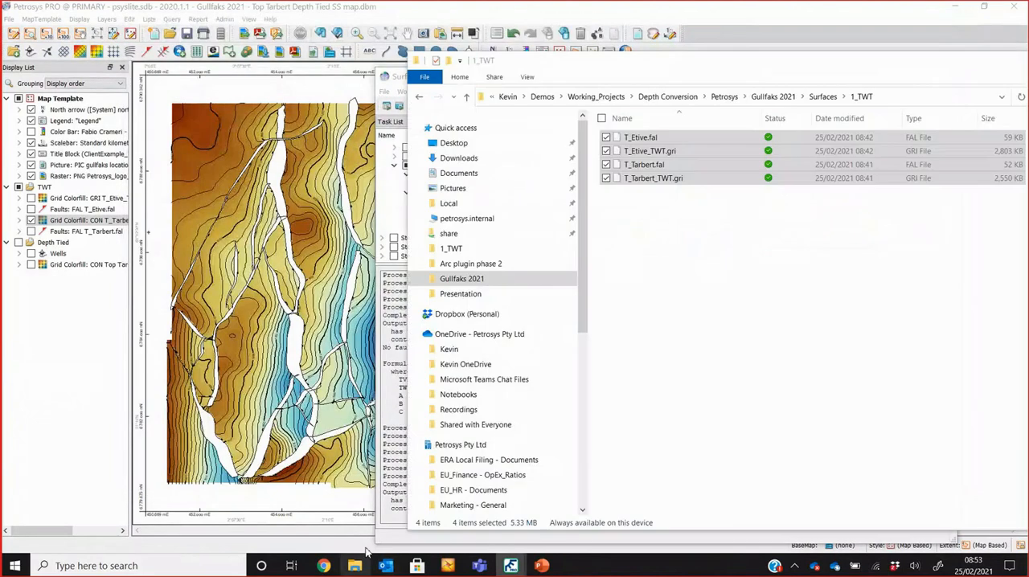
left_click(822, 97)
double_click(666, 168)
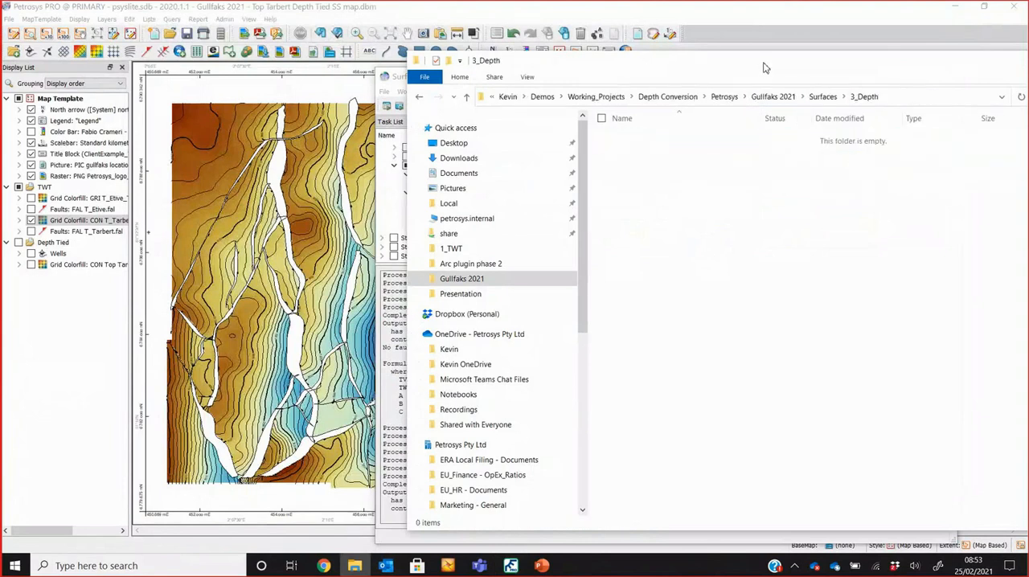
left_click_drag(764, 68, 421, 78)
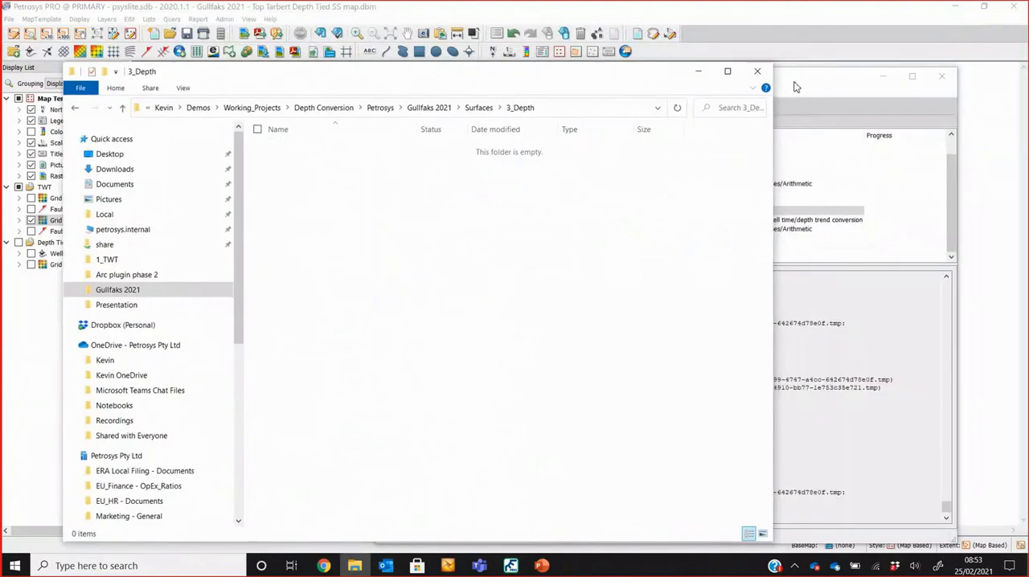
Step: Run the Depth Trend Analysis tasks with the order 2 Polynomial best fit and check the output grid in the 3_Depth folder
left_click(794, 87)
left_click(407, 107)
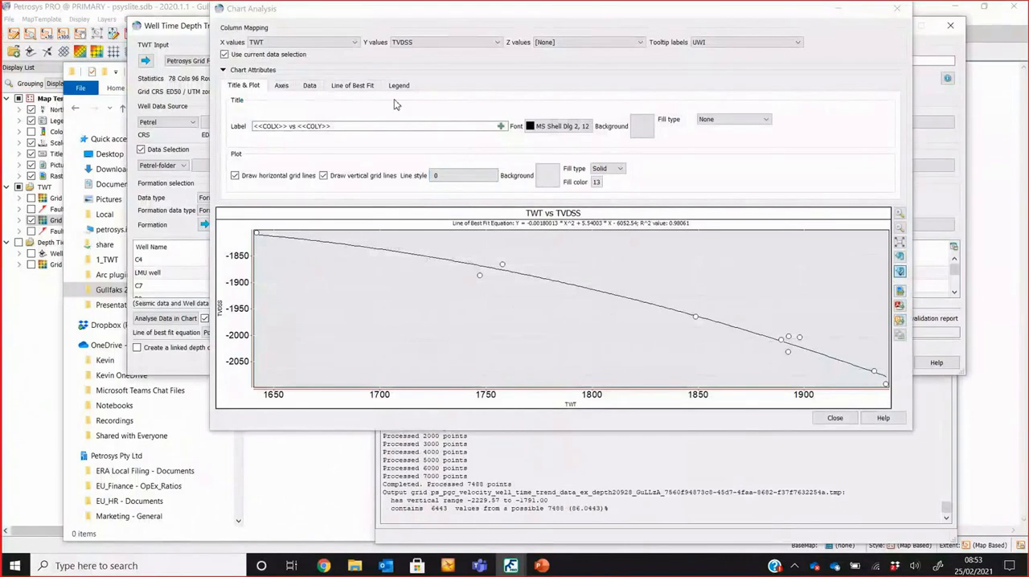
left_click(355, 86)
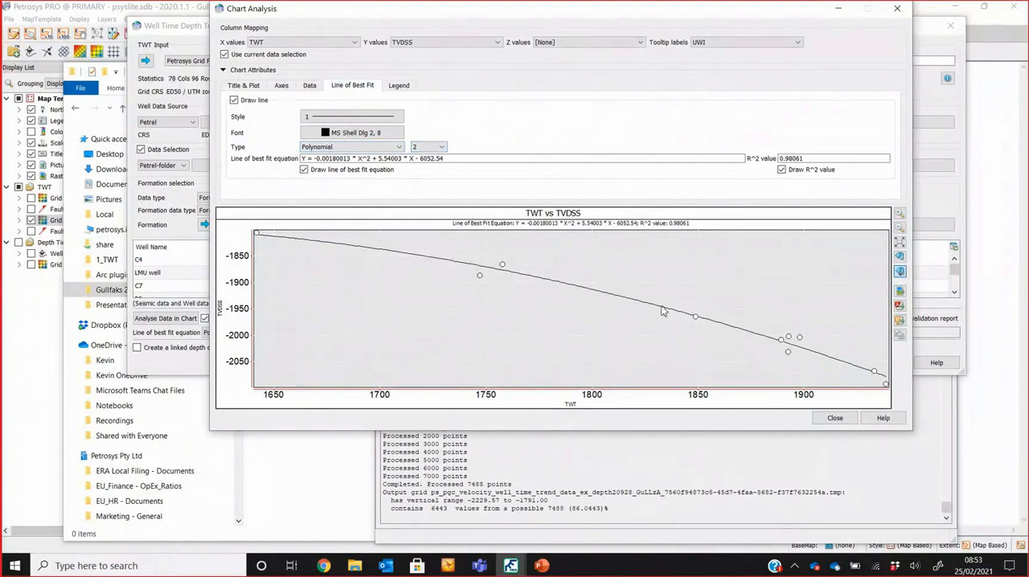
left_click(837, 419)
left_click(836, 363)
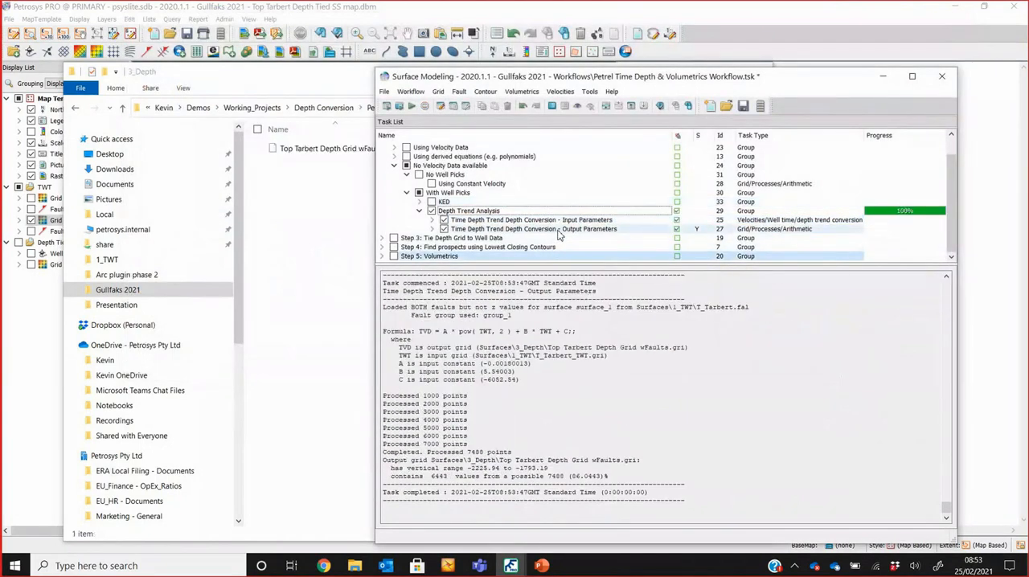
left_click(322, 151)
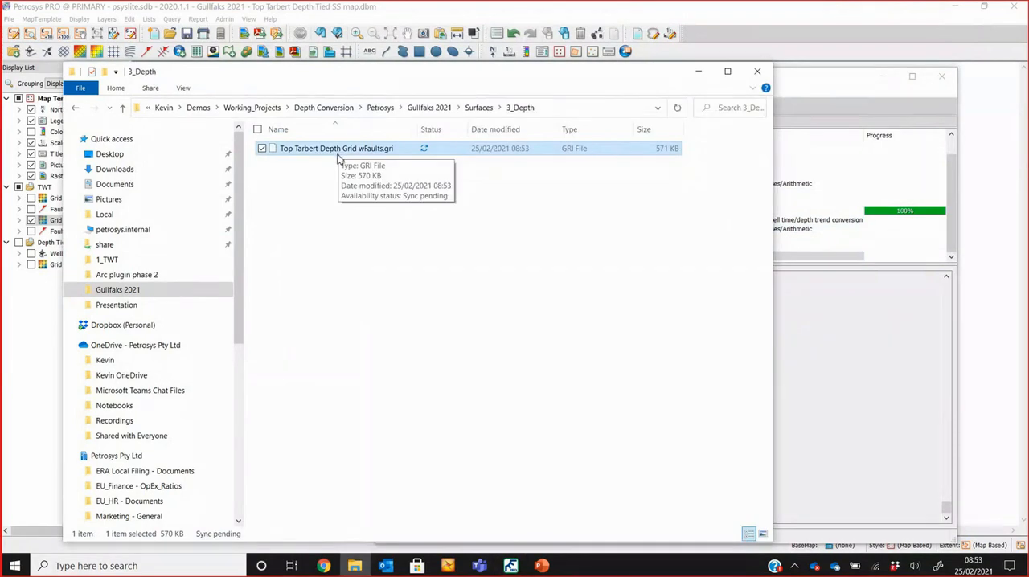
left_click(843, 89)
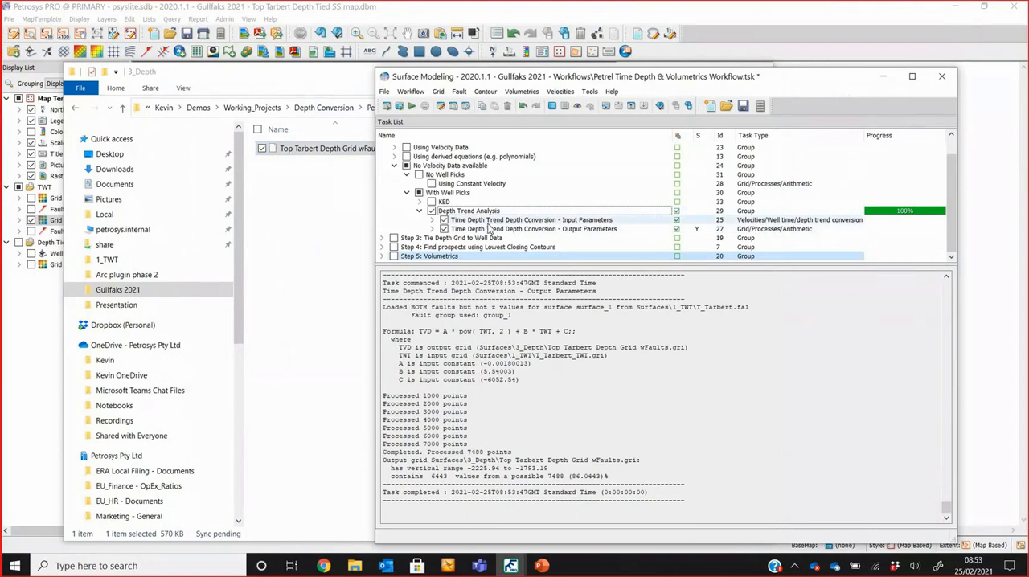
Step: Collapse the Step 2: Depth Convert group and expand Step 3: Tie Depth Grid to Well Data in the task list
left_click(394, 166)
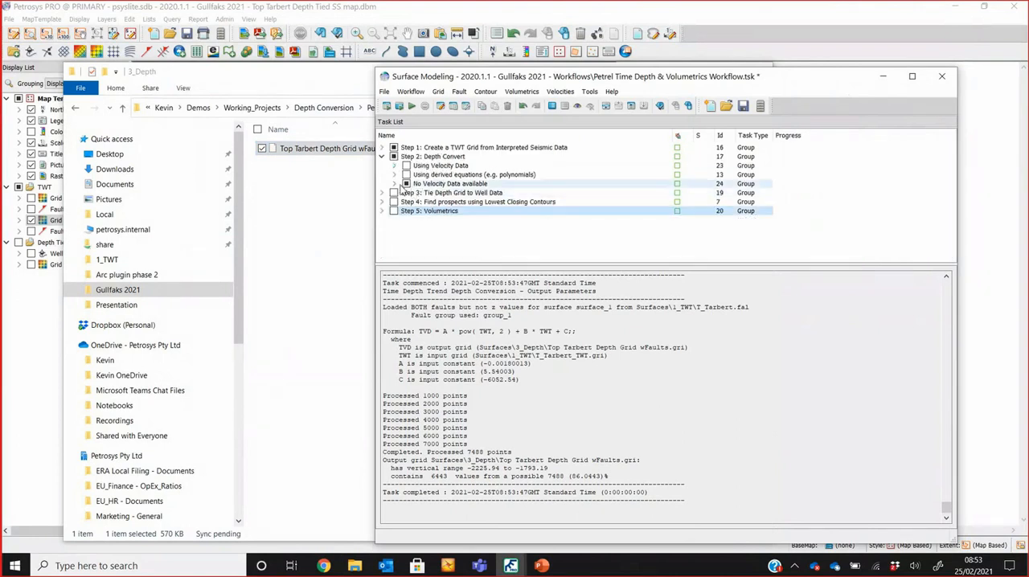
left_click(382, 156)
left_click_drag(446, 79, 480, 74)
left_click(416, 170)
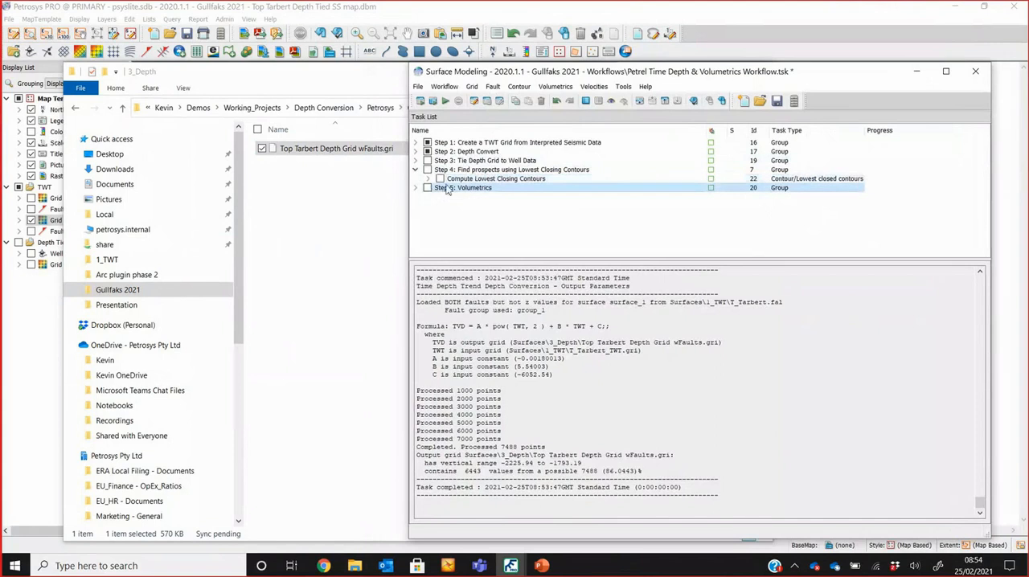
left_click(416, 170)
left_click(415, 161)
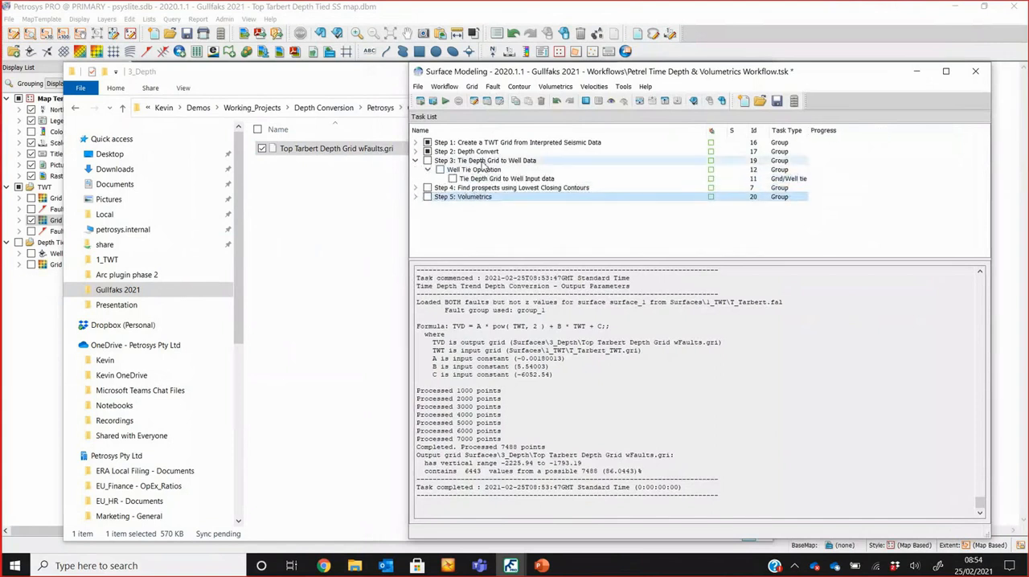
Step: Enable and open the Tie Depth Grid to Well Input data task, and review its Top Tarbert point data and output grid names
left_click(482, 161)
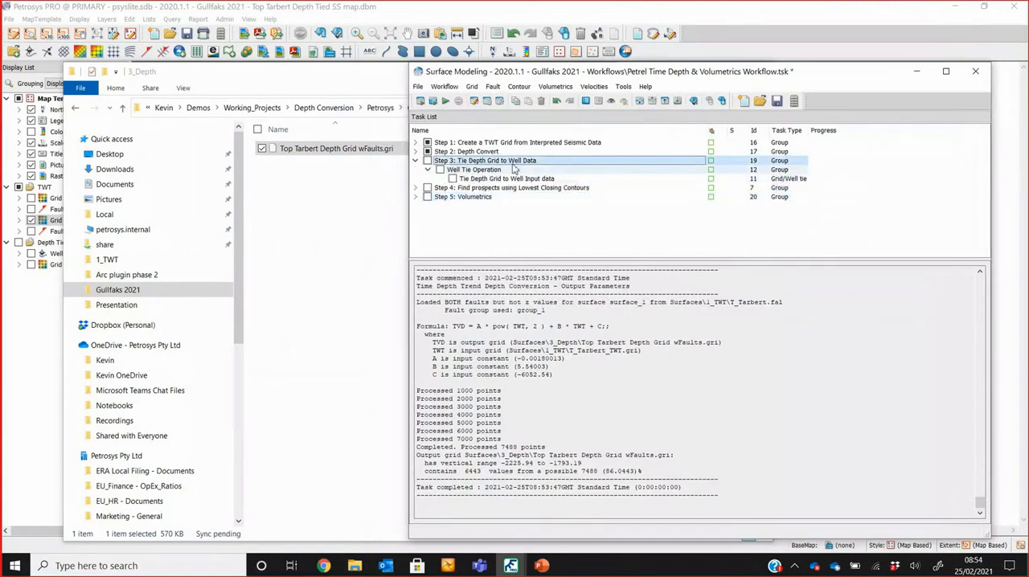
left_click(453, 179)
left_click(487, 180)
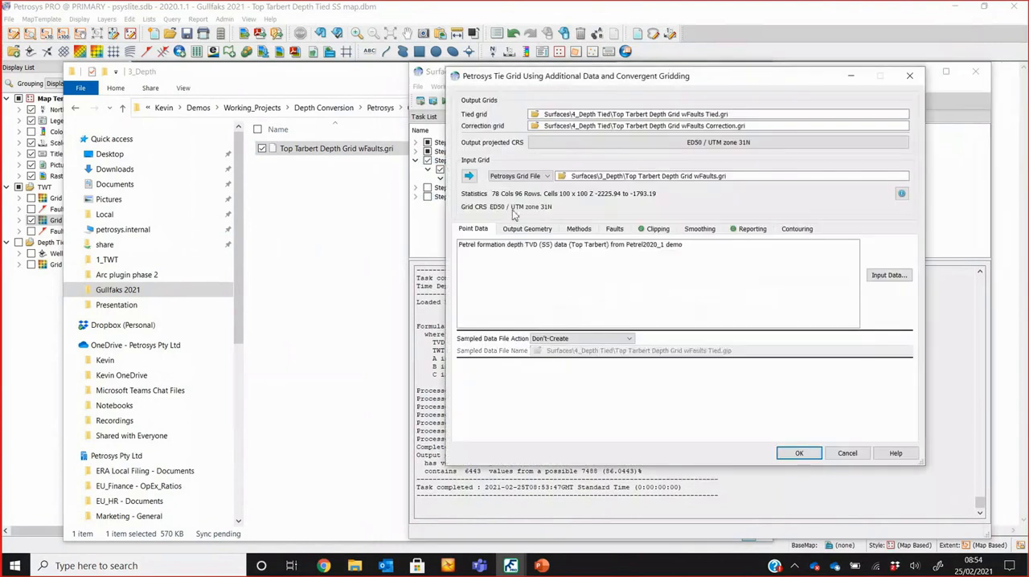
left_click(538, 247)
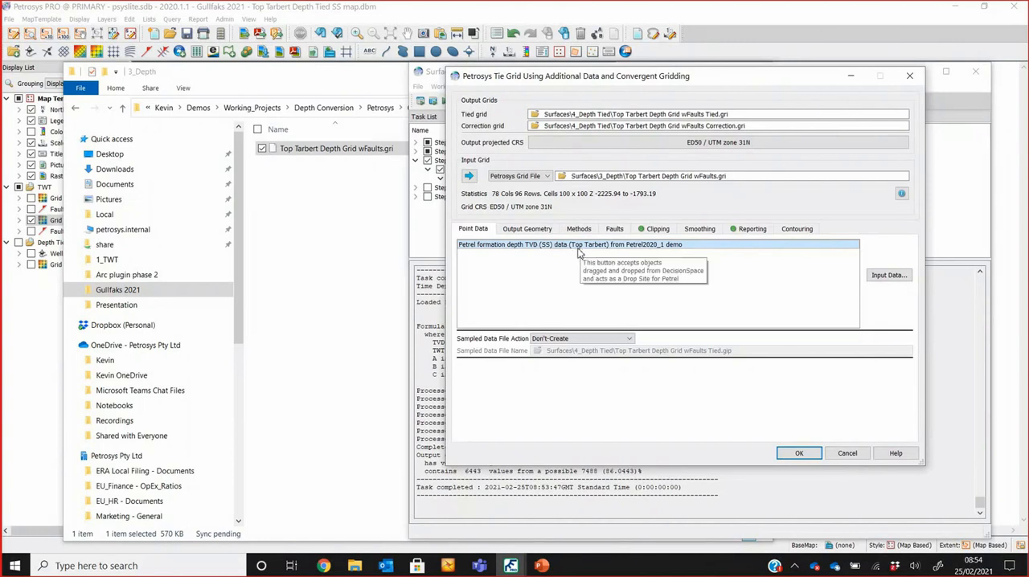
left_click_drag(761, 126, 540, 129)
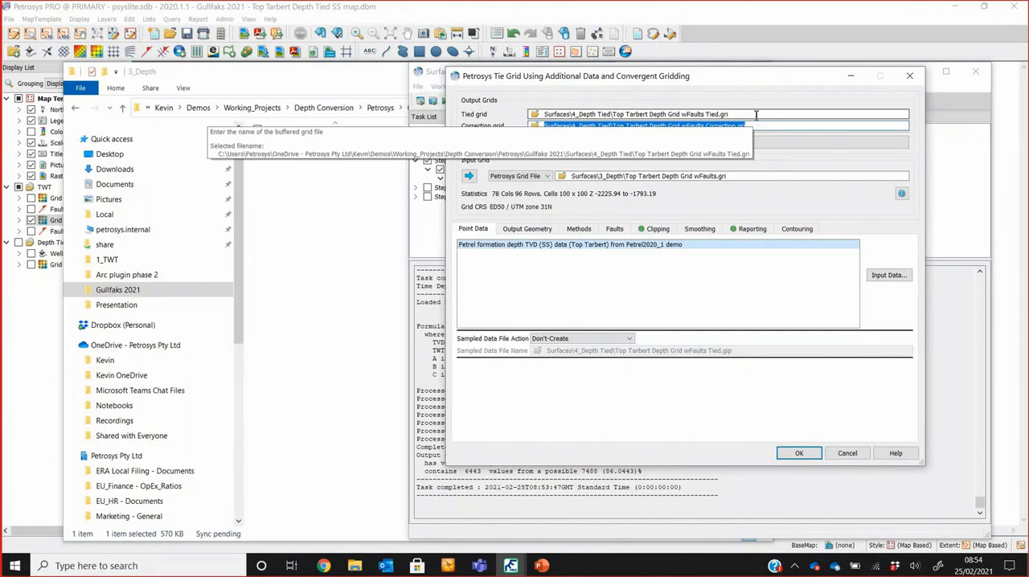
left_click(755, 102)
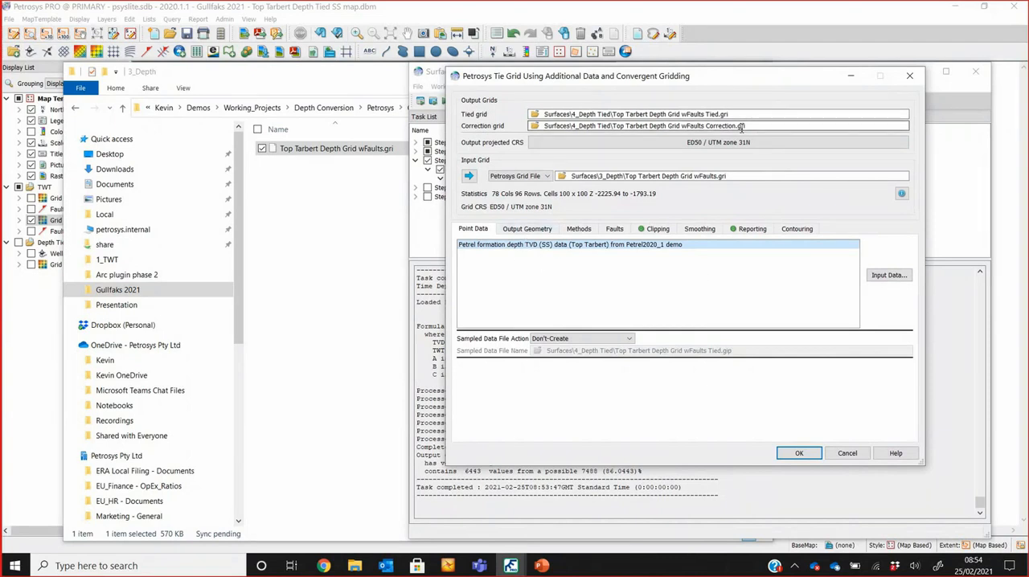
Step: Review the correction grid name, the output geometry and the gridding methods of the grid tie task
left_click_drag(751, 126, 540, 126)
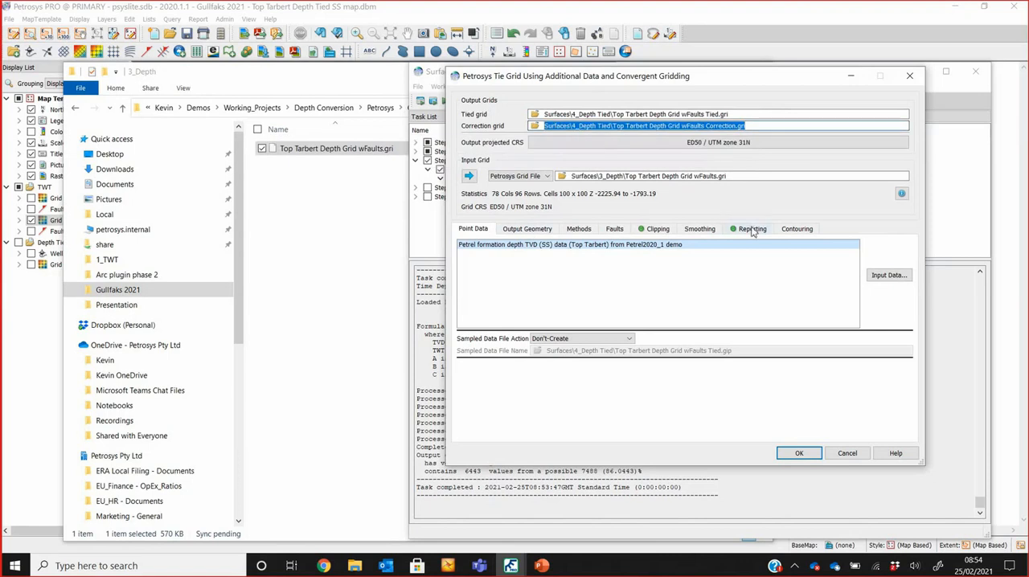
left_click(551, 230)
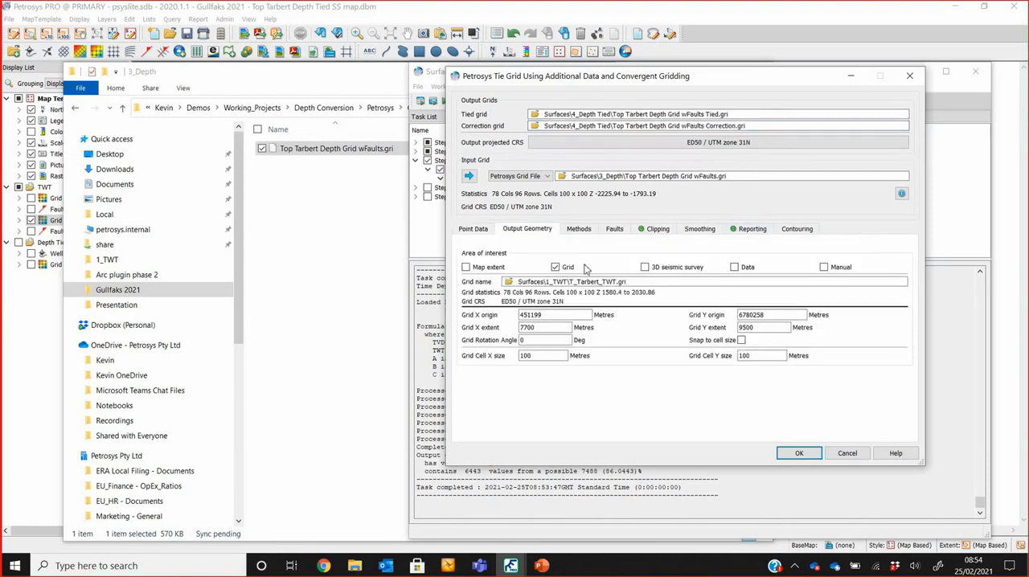
left_click(582, 232)
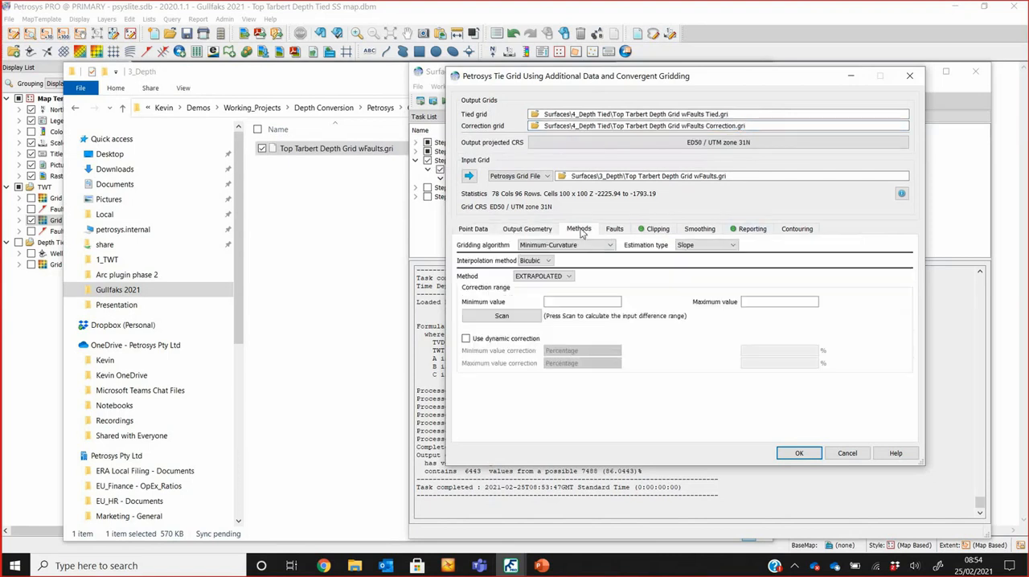
Step: Try the DISTANCE, FILTERING and POLYGON correction methods, and return the method to EXTRAPOLATED
left_click(568, 277)
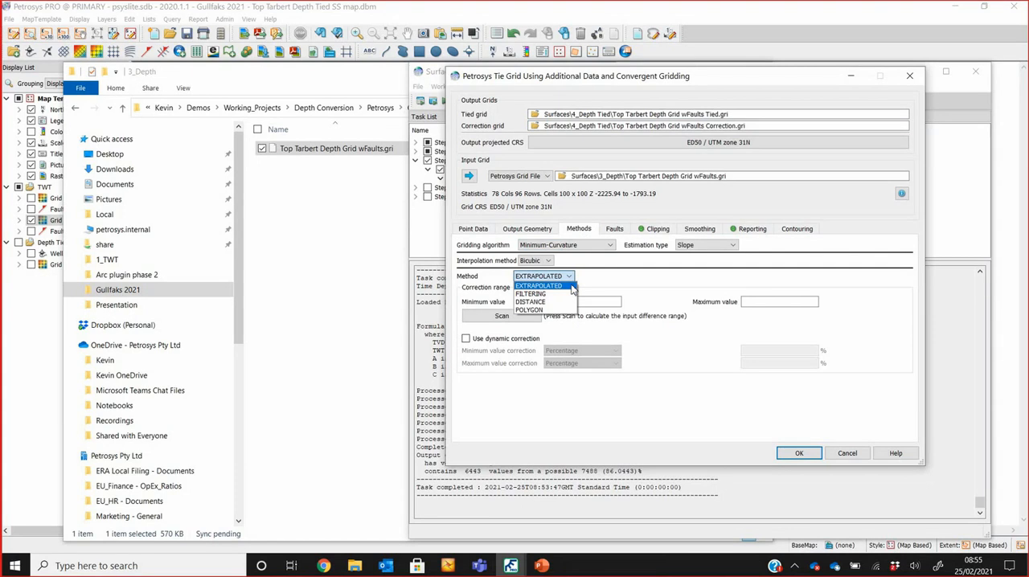
left_click(559, 302)
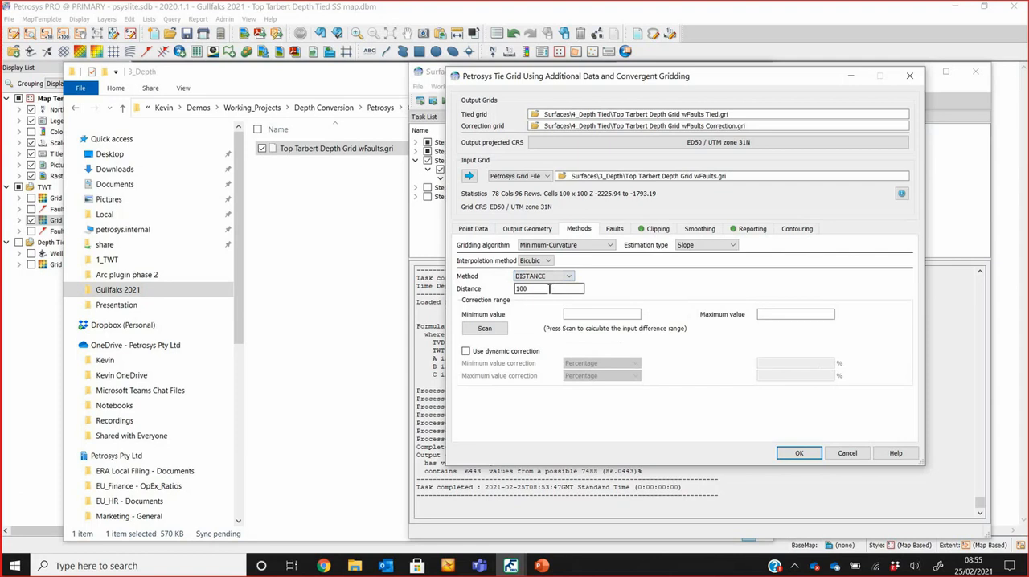
left_click_drag(550, 288, 514, 288)
left_click(547, 276)
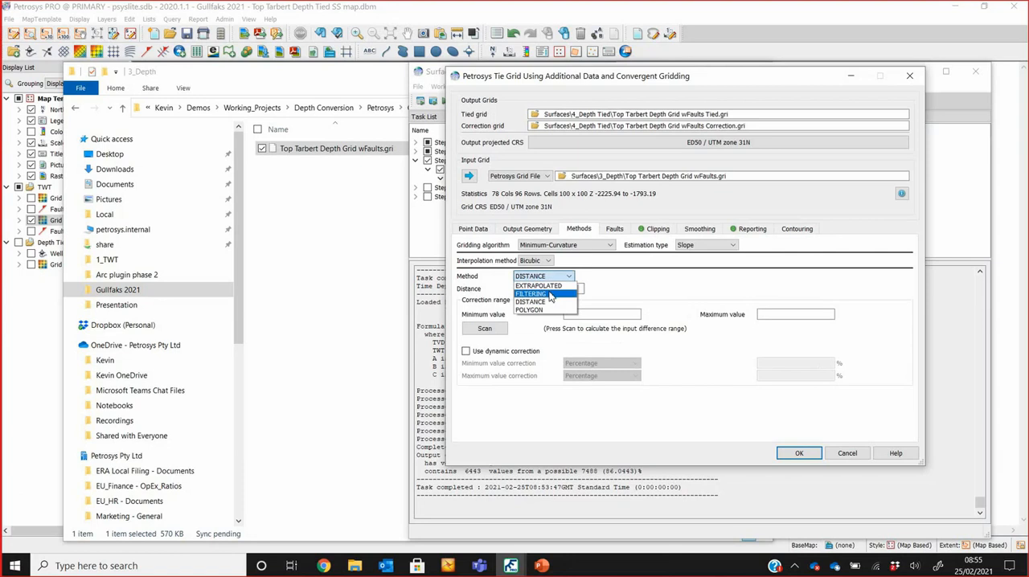
left_click(551, 294)
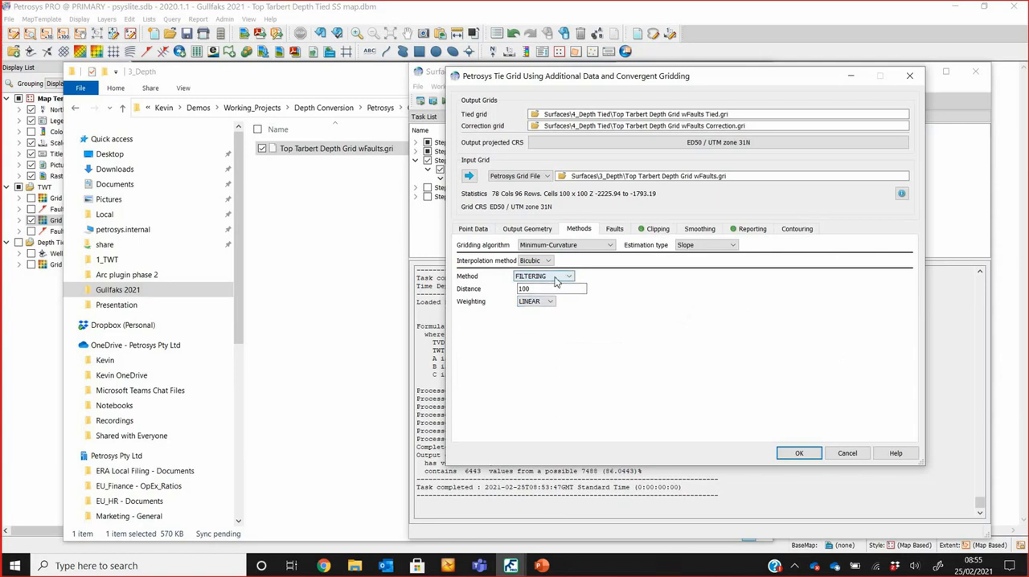
left_click(556, 277)
left_click(554, 309)
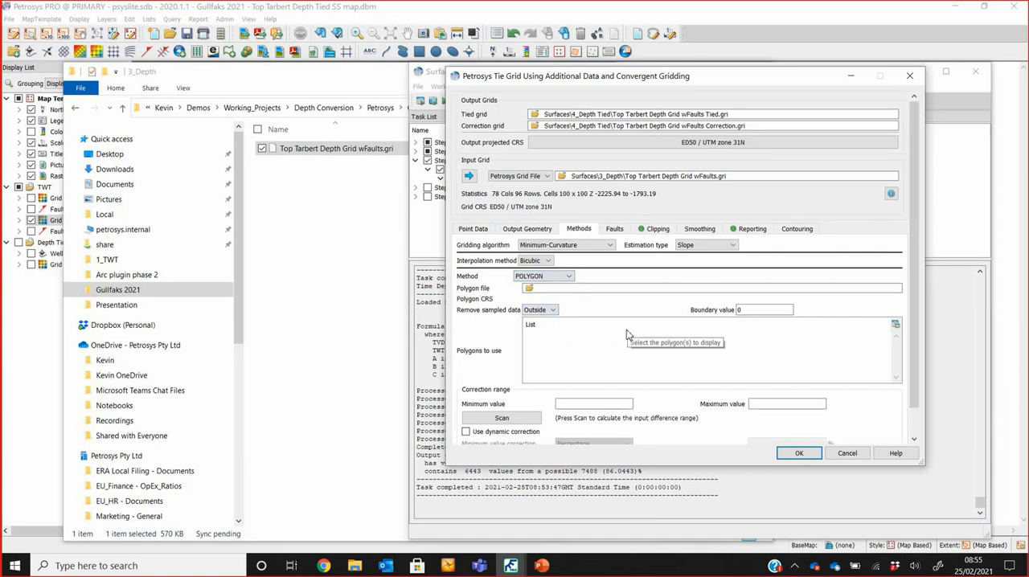
left_click(567, 276)
left_click(568, 289)
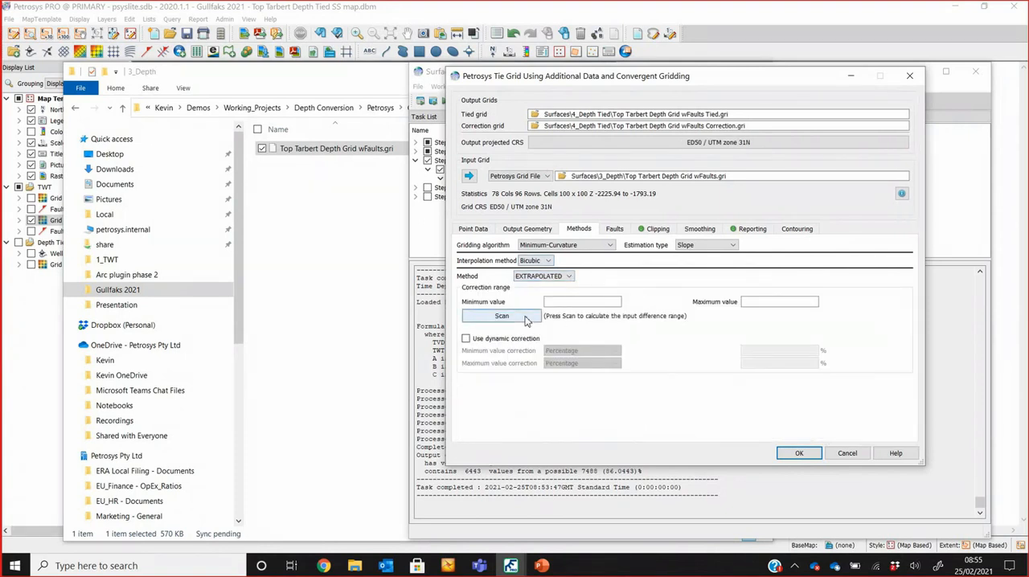
Step: Scan the input difference range for the correction and enable dynamic correction
left_click(502, 315)
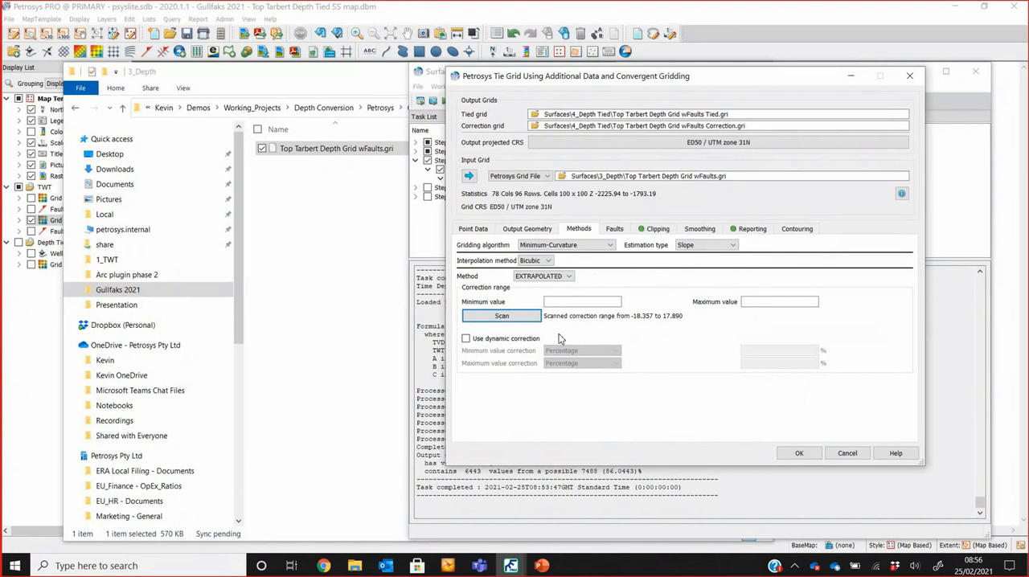
left_click(490, 341)
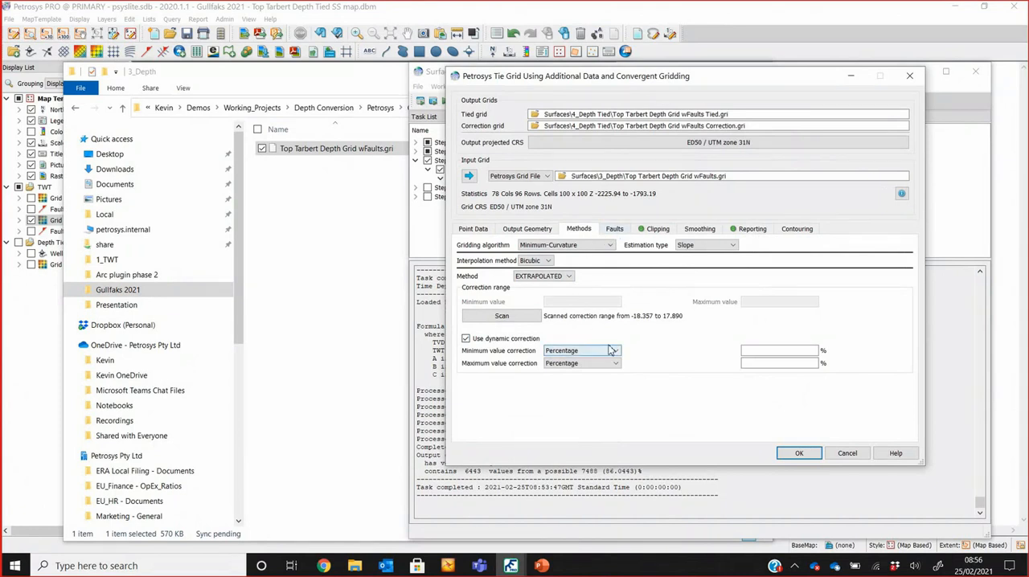
Step: Check the mistie reporting options, accept the tie settings and run the task, overwriting the existing Top Tarbert tied grid
left_click(753, 230)
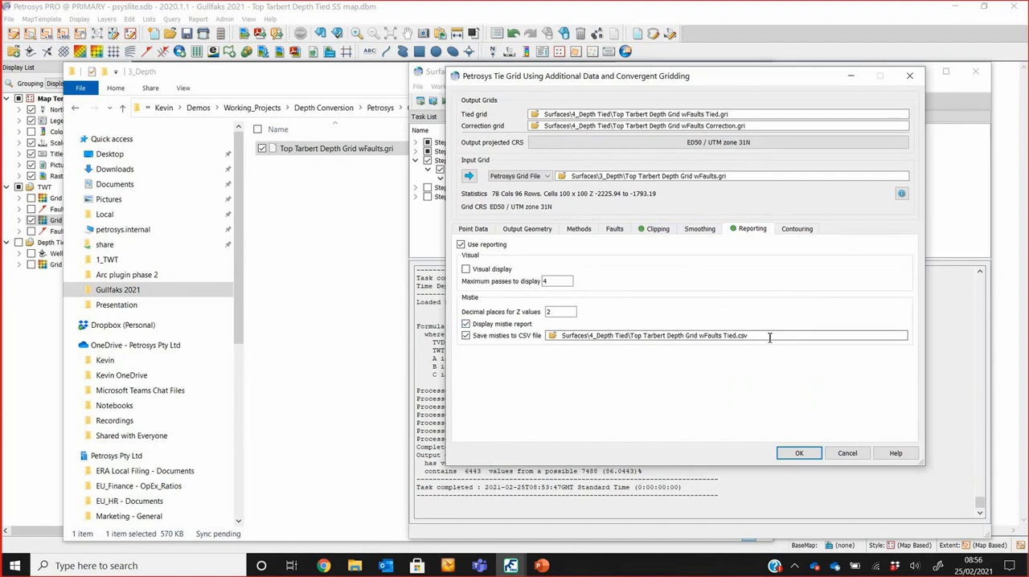
left_click(797, 452)
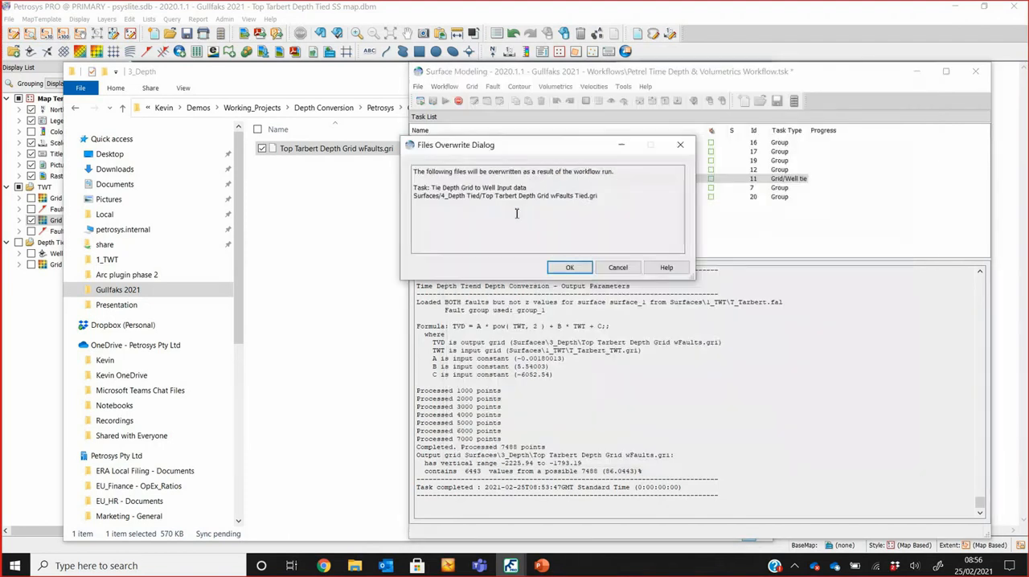
left_click(573, 268)
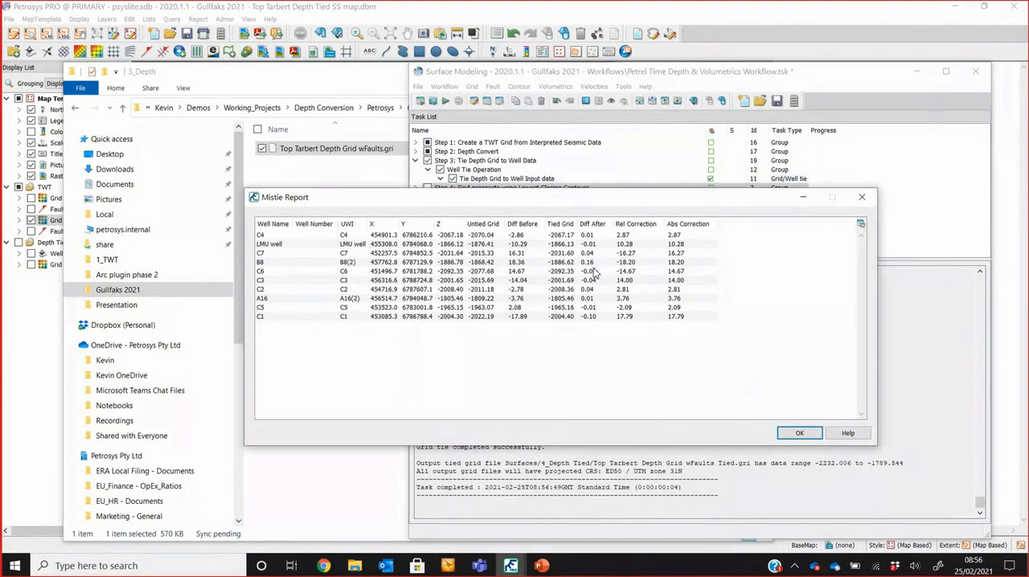
Step: Examine the untied grid and Diff Before values in the Mistie Report, and sort the wells by Diff After
left_click(483, 236)
left_click(518, 236)
left_click(592, 224)
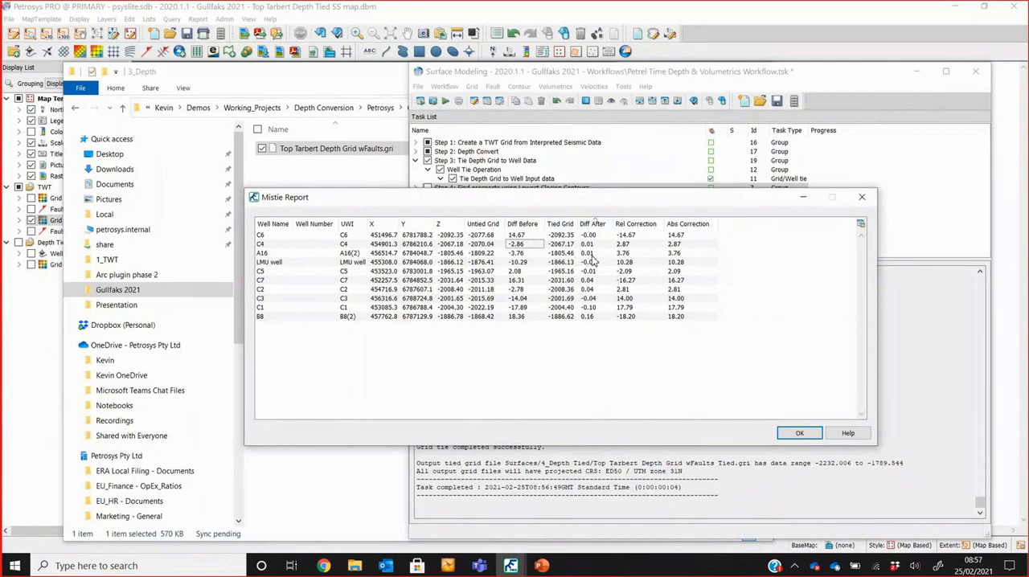
left_click(592, 317)
Step: Chart Z against Diff Before from the mistie data, and close the chart and the Mistie Report after viewing
right_click(580, 286)
left_click(622, 427)
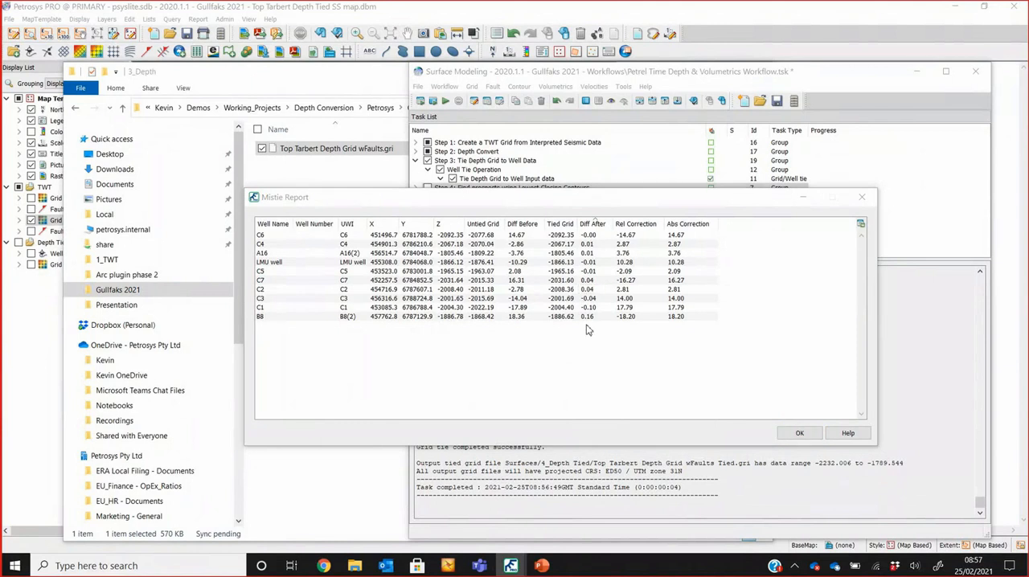
left_click(415, 165)
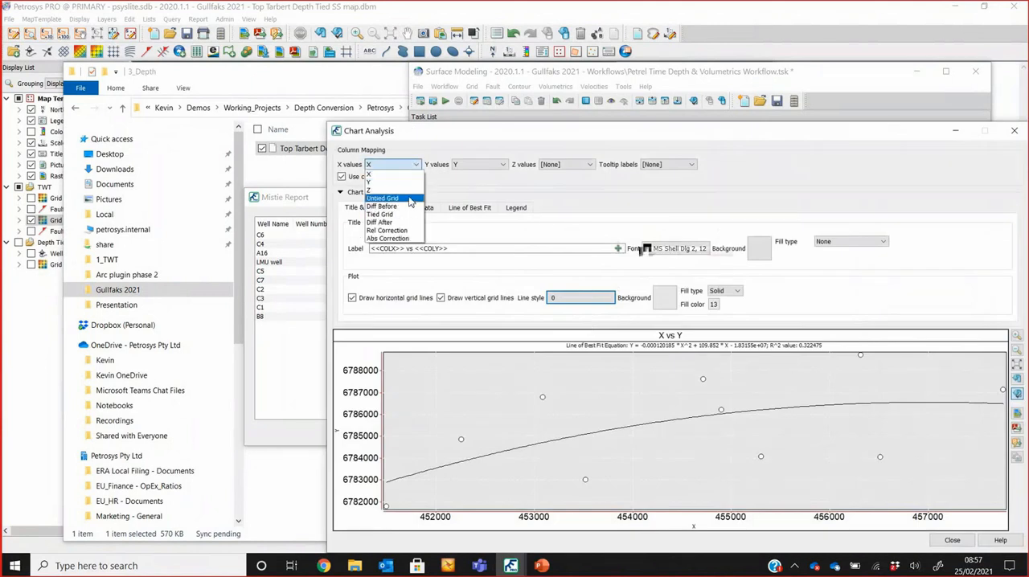
left_click(411, 189)
left_click(481, 165)
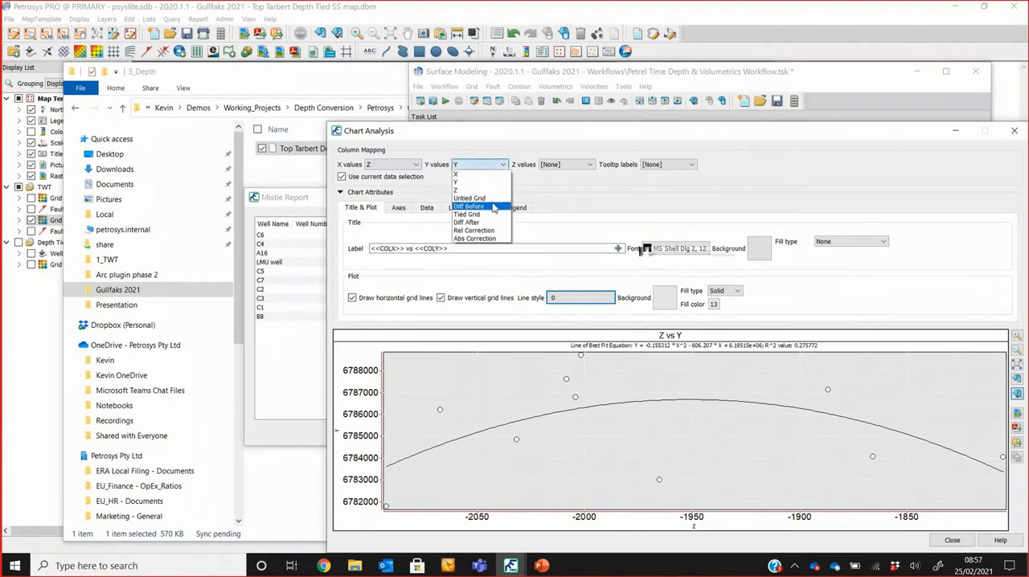
left_click(474, 206)
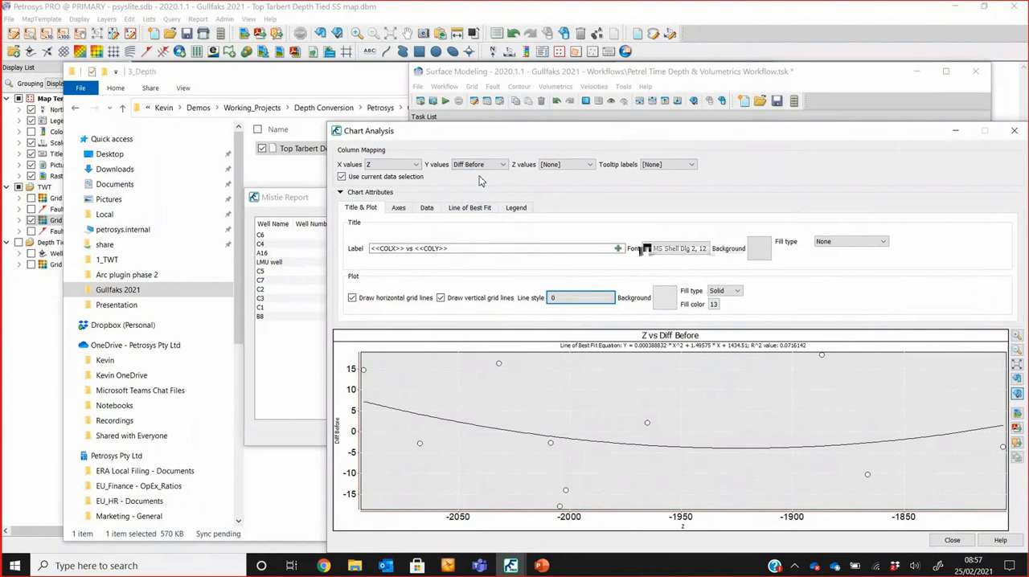
left_click_drag(655, 133, 518, 82)
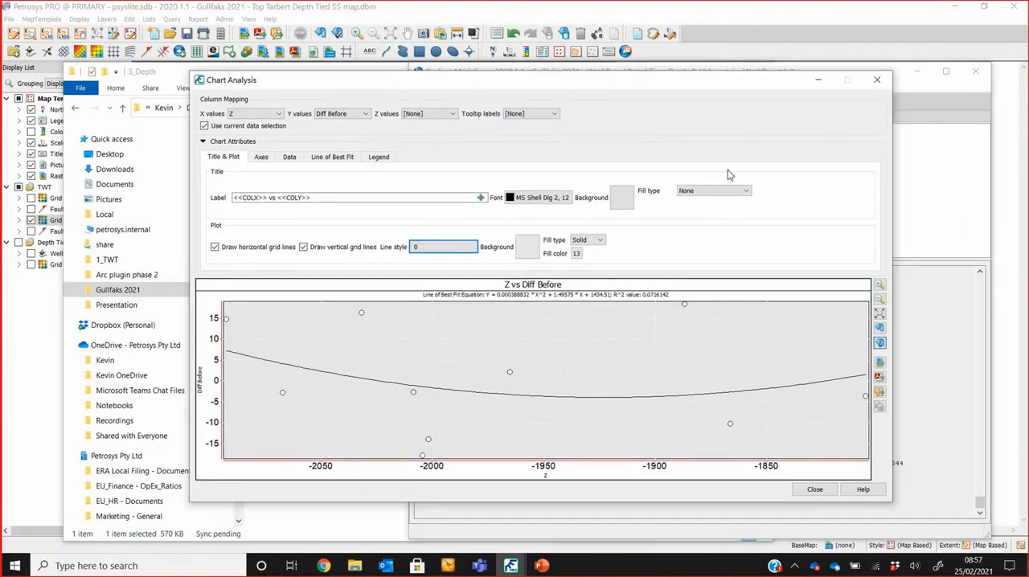
left_click(827, 490)
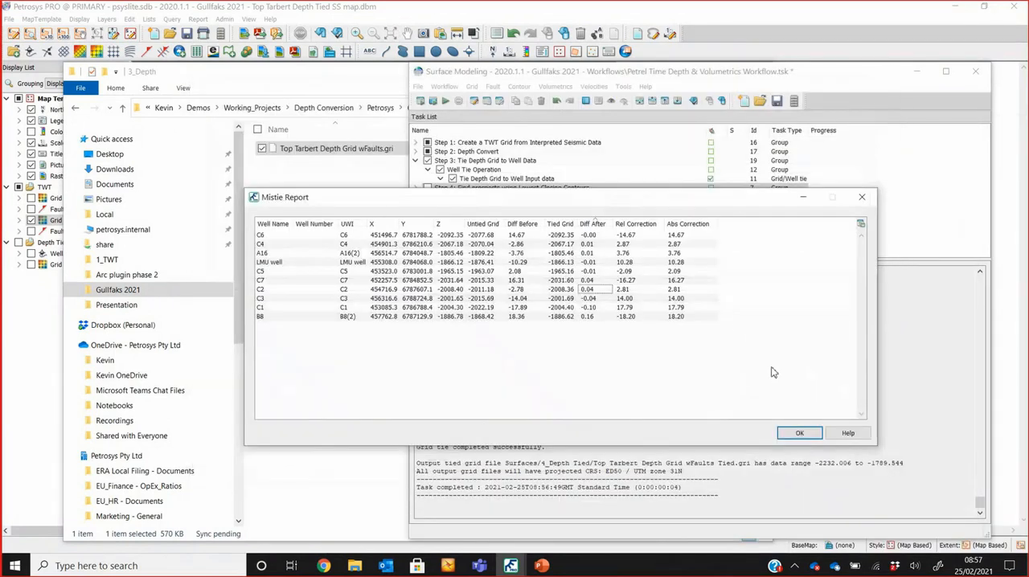
left_click(799, 434)
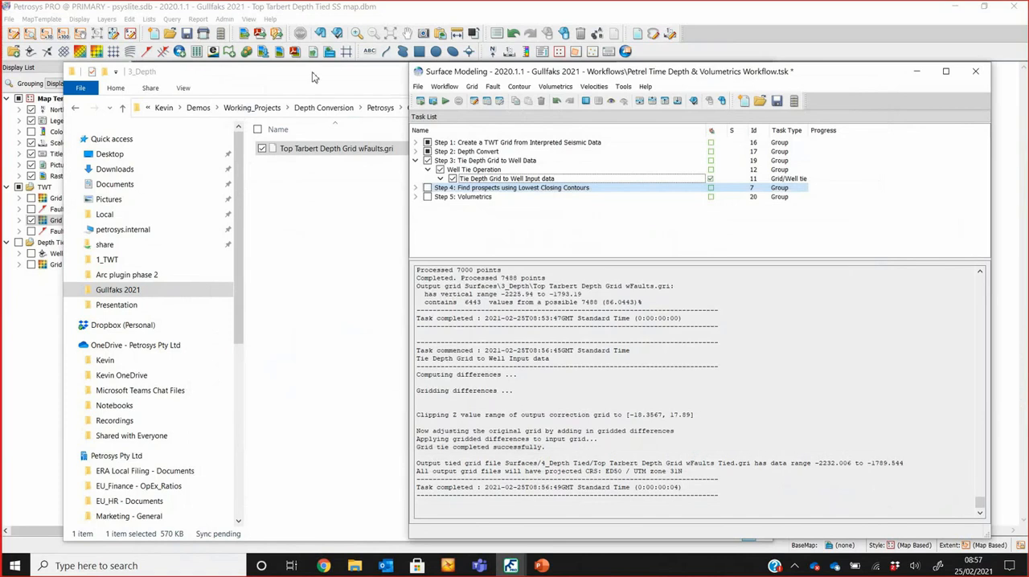
Step: Open the Surfaces\4_Depth Tied folder in File Explorer and inspect the tied grid and mistie spreadsheet files
left_click_drag(319, 77, 649, 104)
left_click(764, 127)
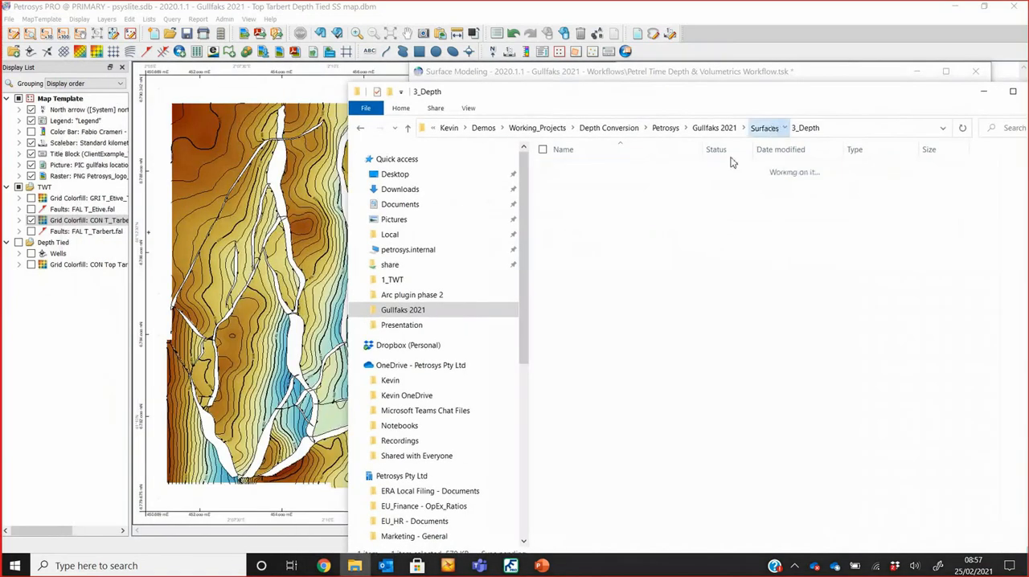
left_click(617, 209)
double_click(617, 210)
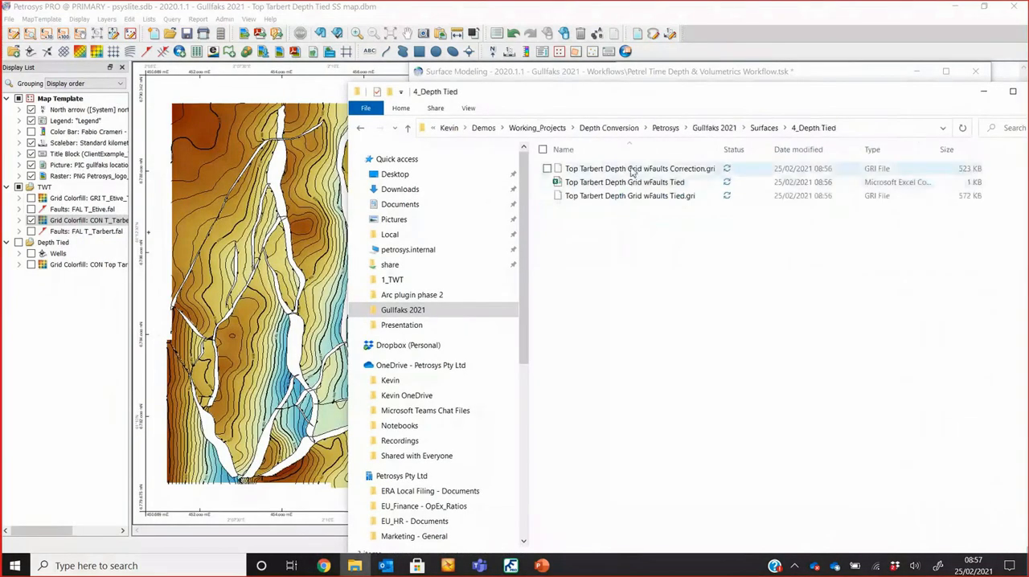
left_click(641, 186)
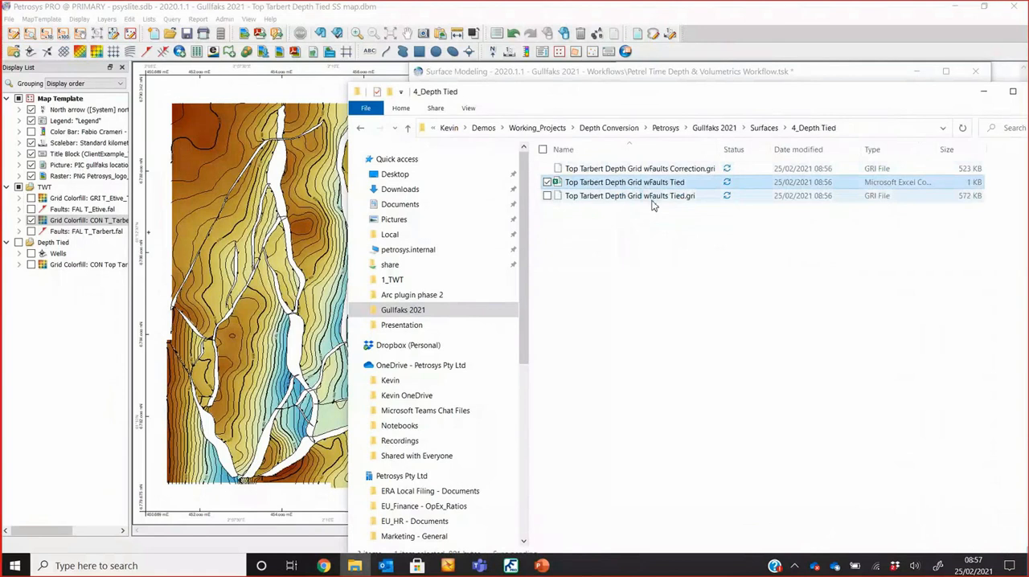
left_click(653, 201)
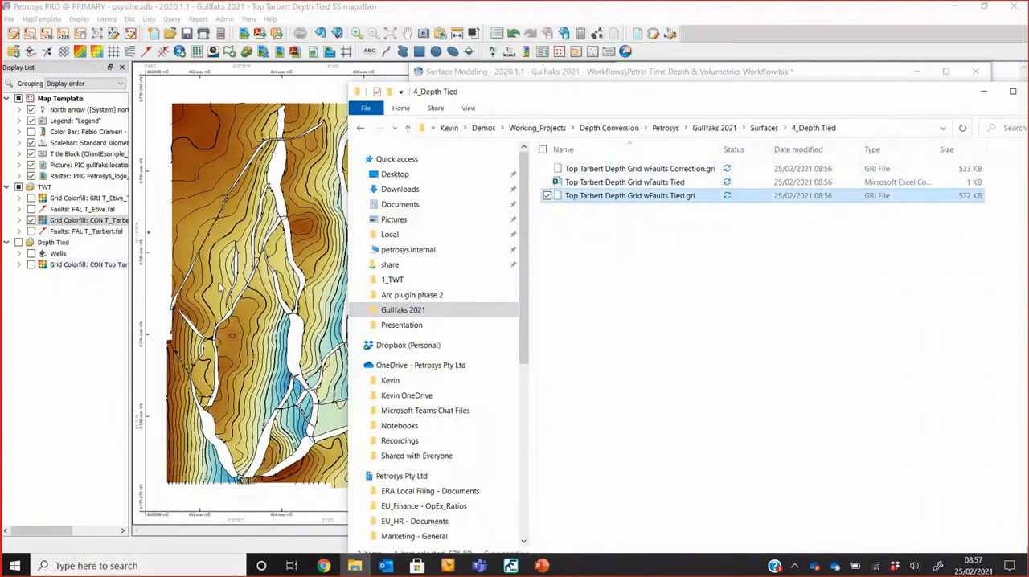
Step: Add Top Tarbert Depth Grid wFaults Correction.gri to the Petrosys map and hide the TWT layer group
left_click(586, 169)
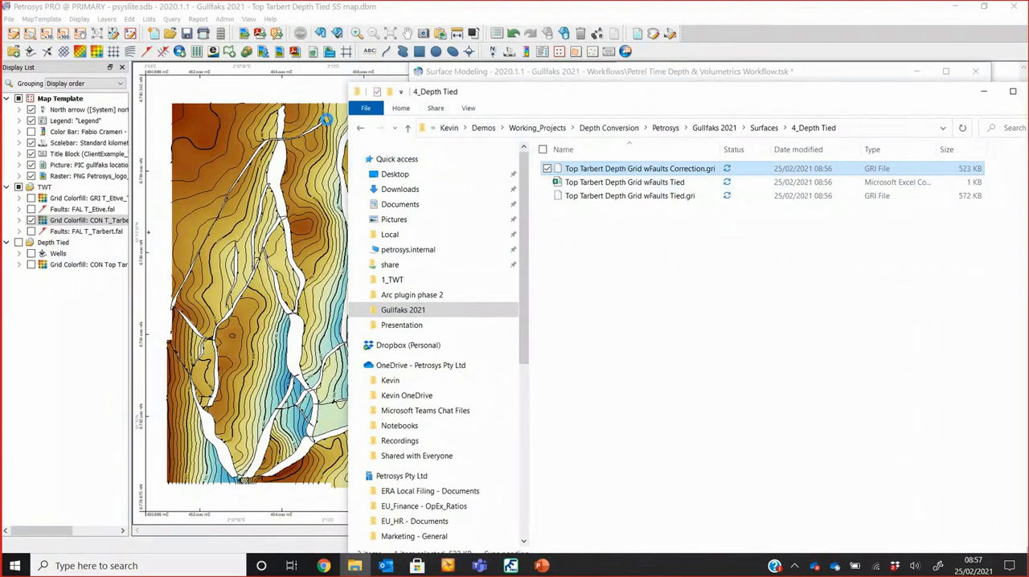
left_click(401, 18)
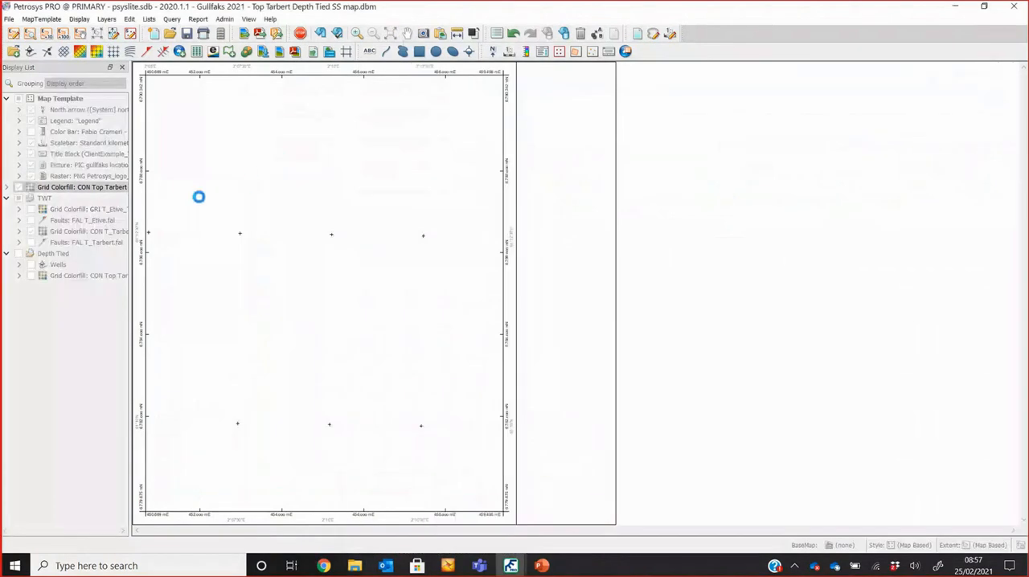
left_click(19, 199)
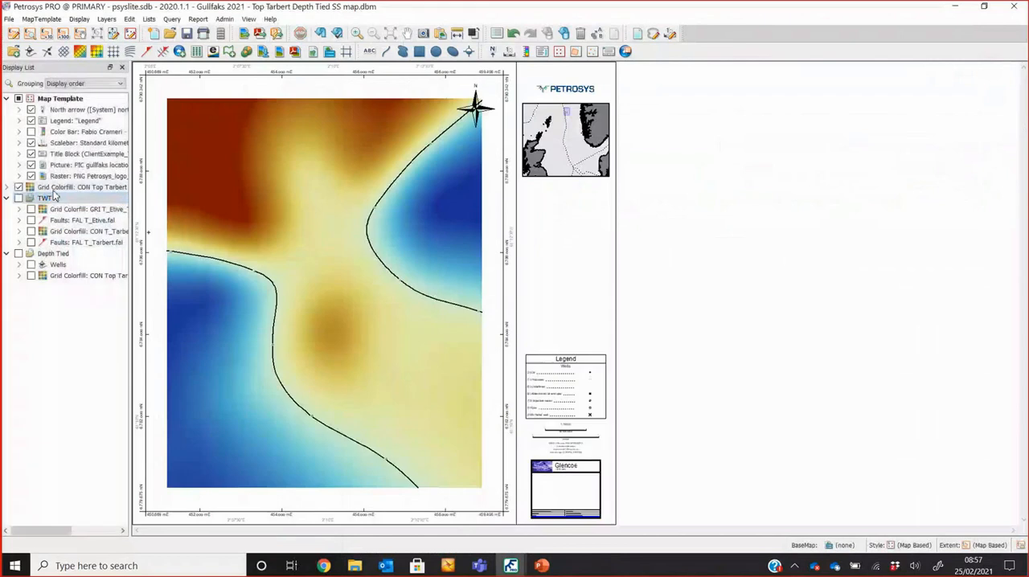
Step: Set the correction grid's contour increments to 1 for the minor lines and 5 for the labelled lines
double_click(56, 188)
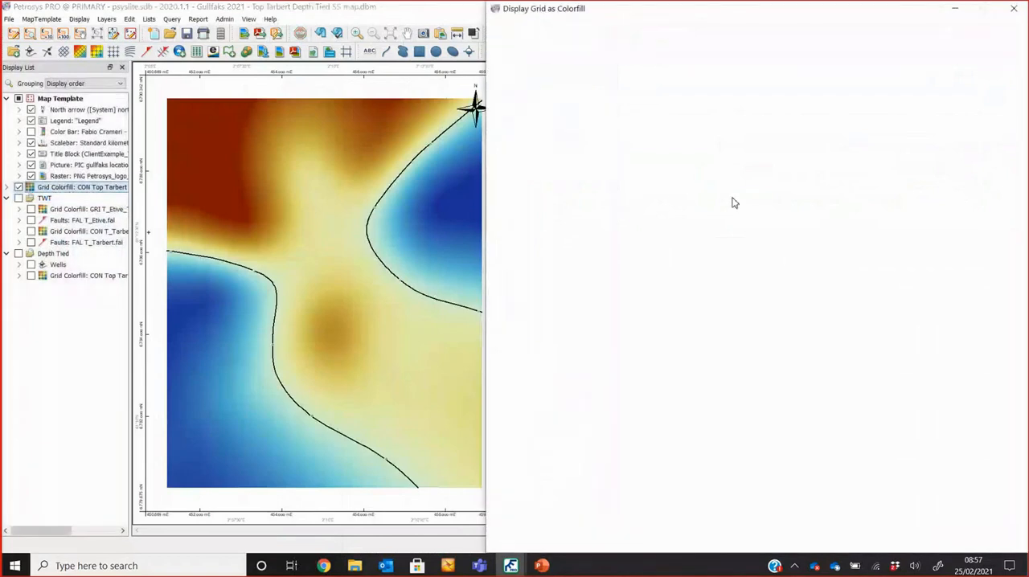
left_click(609, 172)
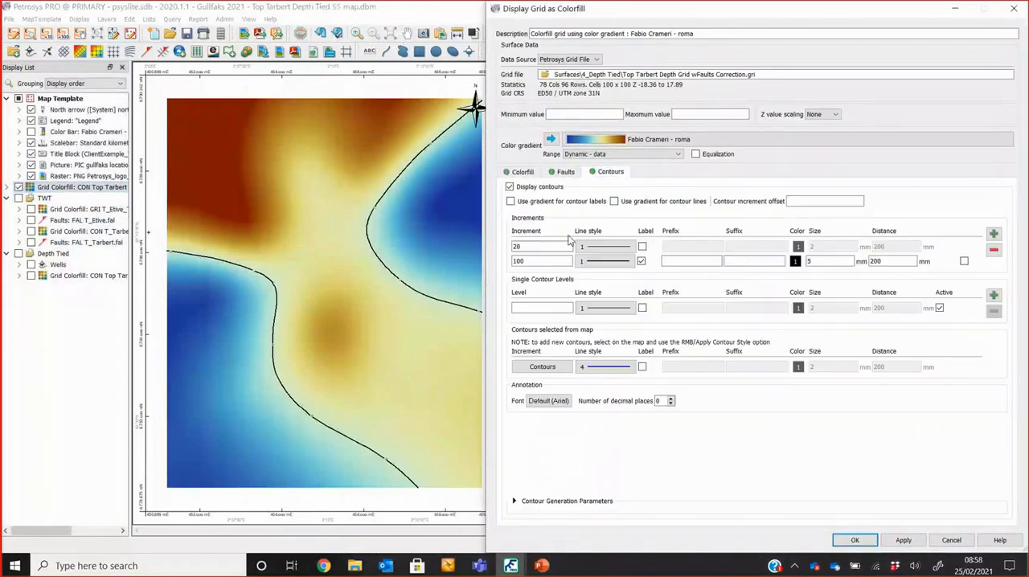
left_click_drag(544, 260, 508, 264)
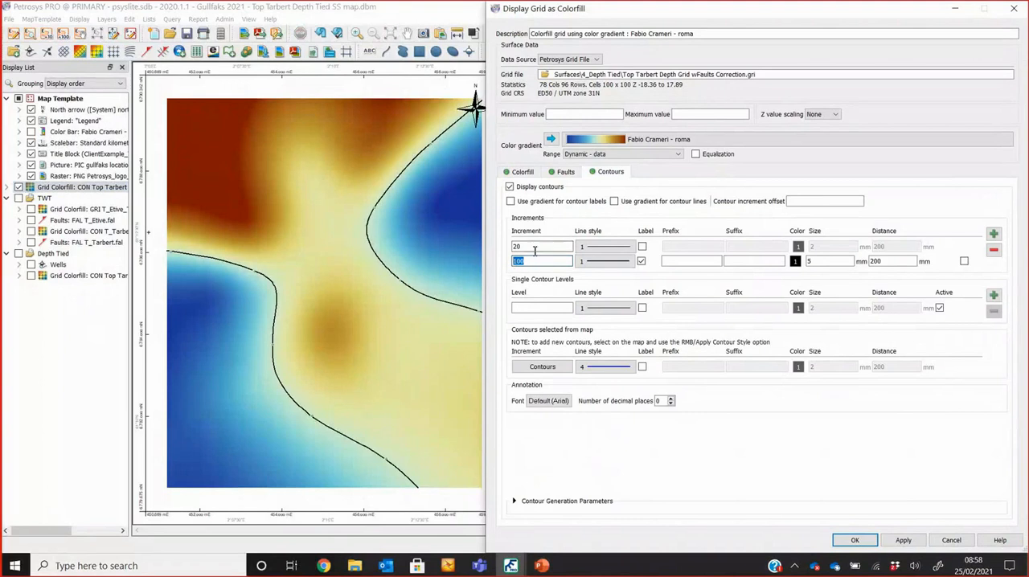
type("5")
double_click(539, 249)
type("1")
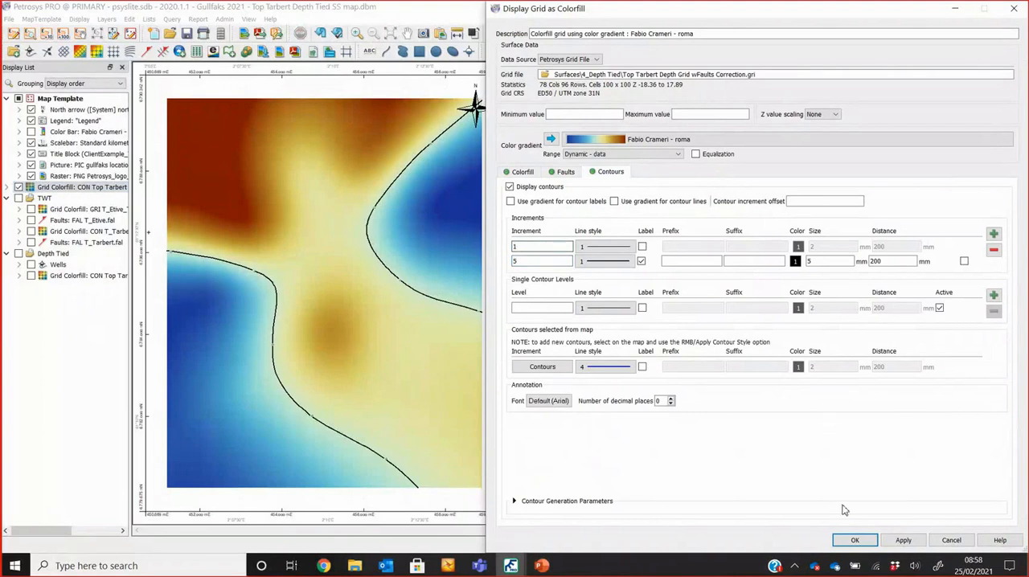
left_click(855, 540)
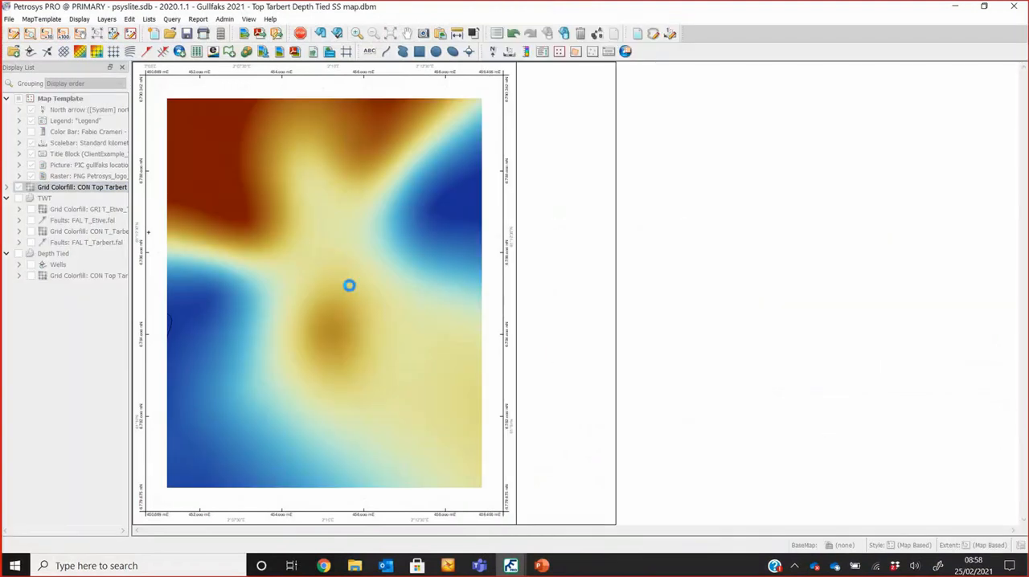
Step: Pick the innermost closed contour of the central high on the correction grid to read its value and area
scroll(333, 295, "up", 1)
scroll(334, 295, "up", 1)
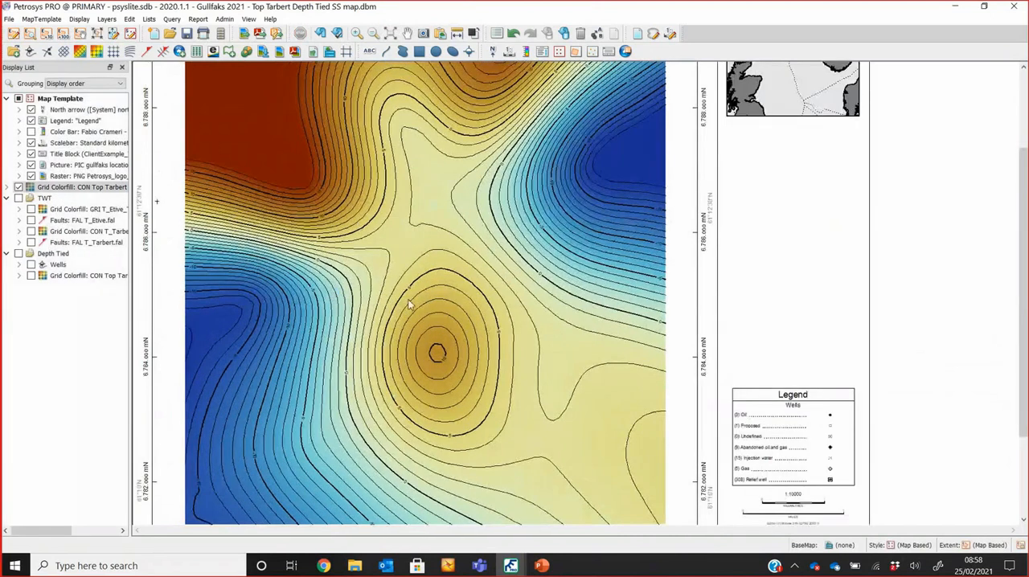
left_click(439, 361)
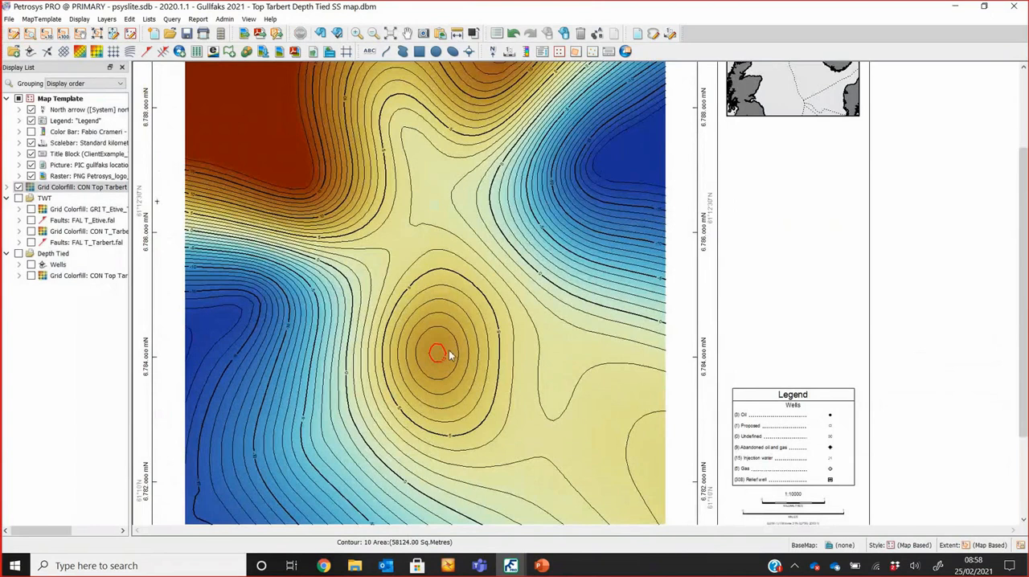
Step: Move the correction grid layer below the Depth Tied group and display the Wells layer over it
left_click_drag(52, 187, 25, 296)
left_click(30, 253)
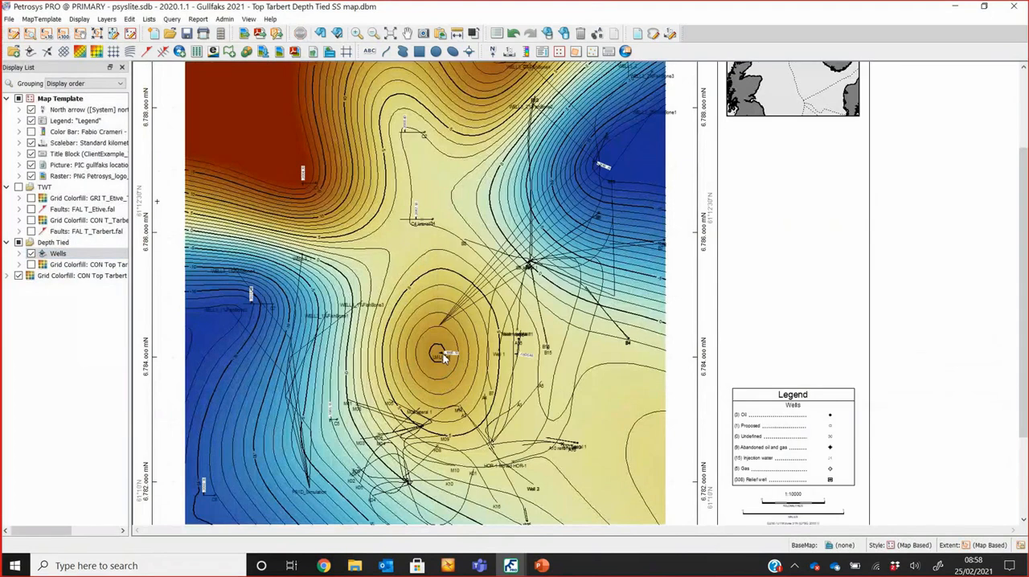
Step: Examine the correction grid around the wells and expand its layer details to check the colour gradient
left_click(297, 193)
left_click_drag(270, 162, 338, 262)
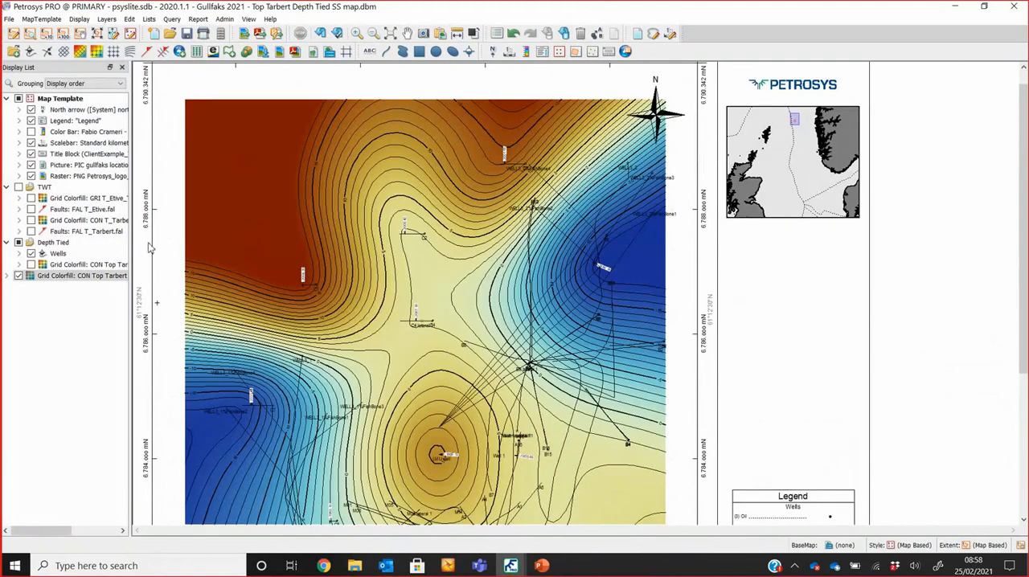
left_click(7, 277)
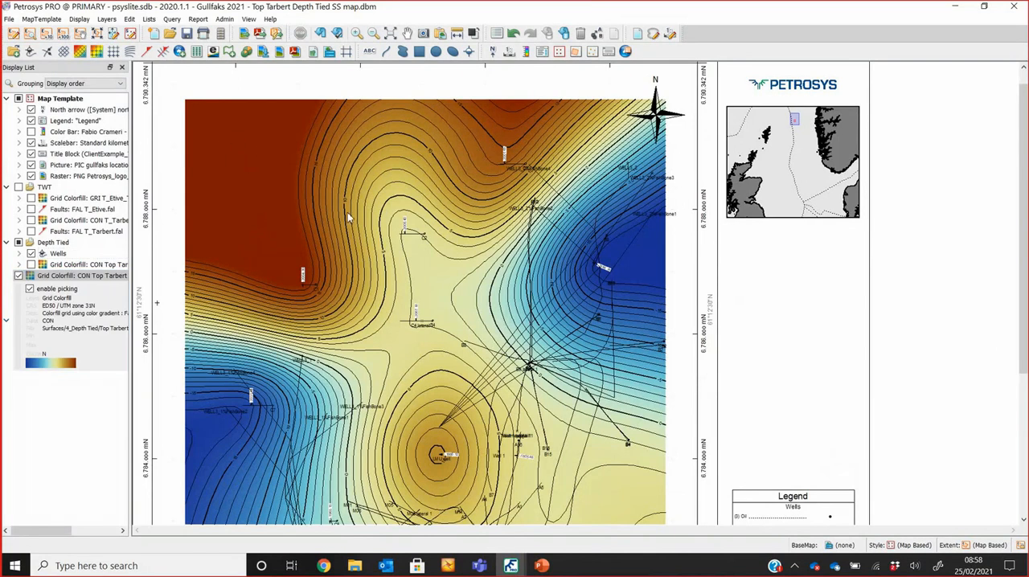
scroll(352, 217, "down", 3)
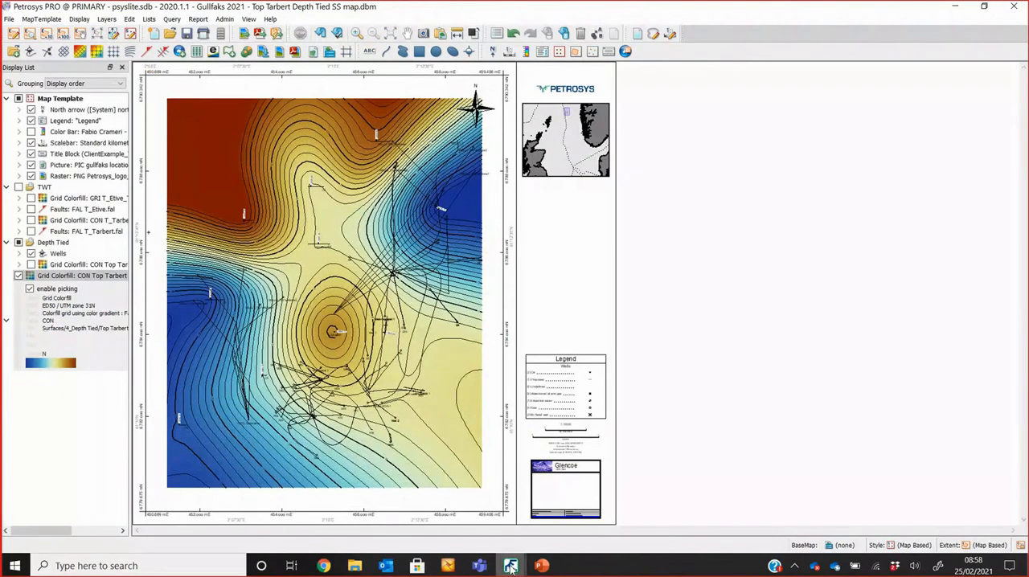
Step: Switch to the Surface Modeling window, collapse Step 3: Tie Depth Grid to Well Data, and review the workflow groups through Step 5: Volumetrics
mouse_move(511, 565)
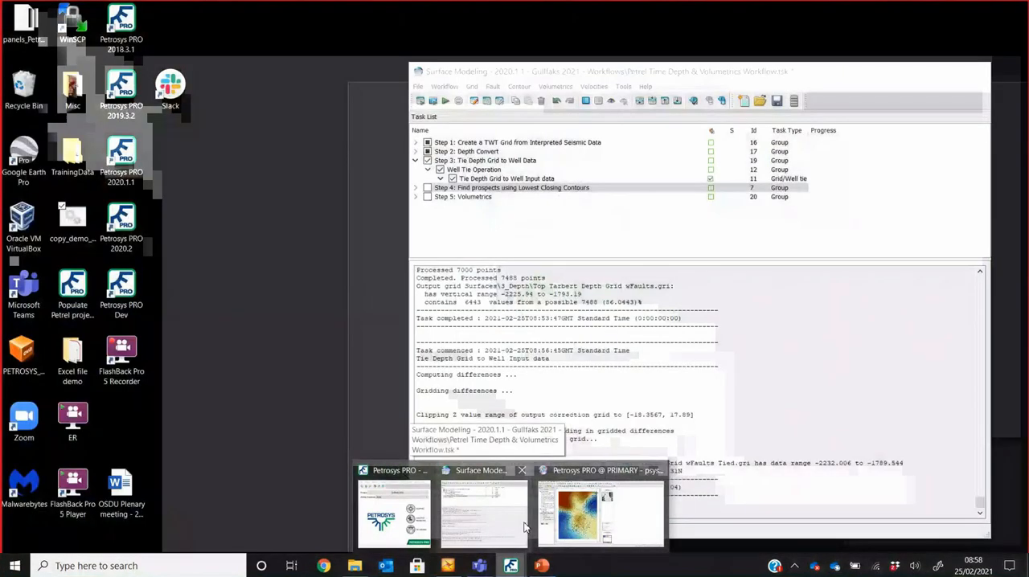
left_click(525, 526)
left_click(416, 160)
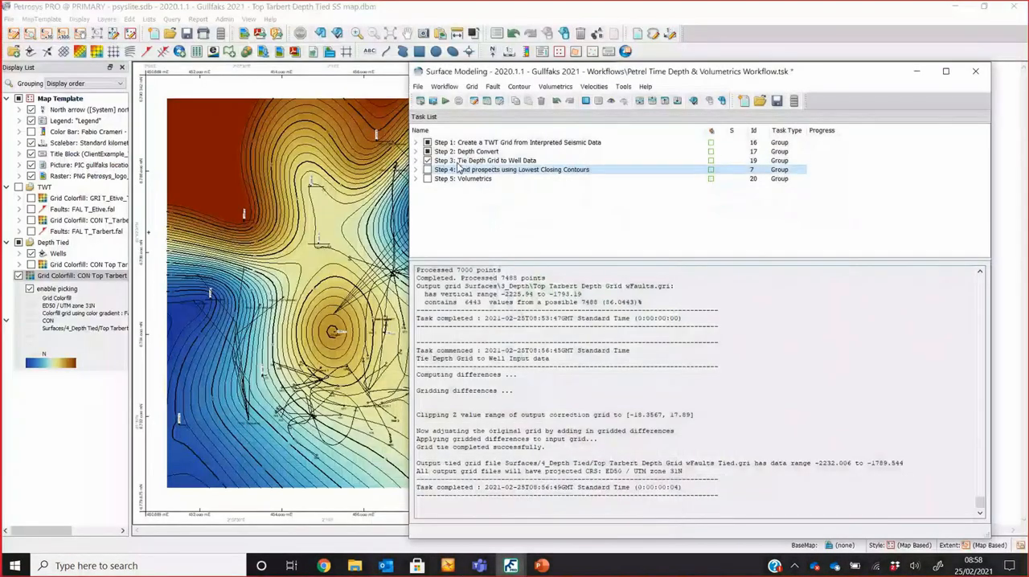
left_click(487, 151)
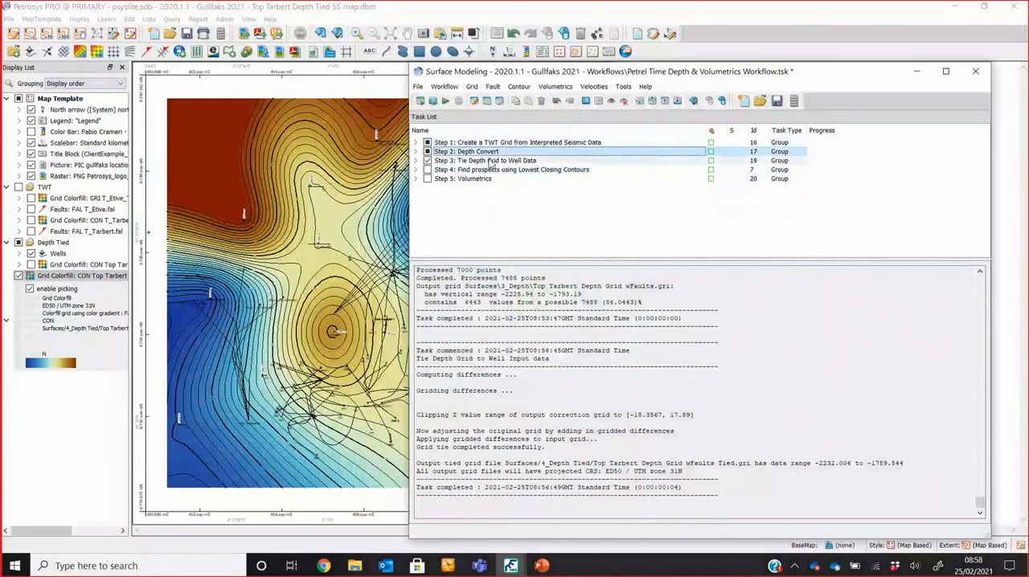
left_click(491, 161)
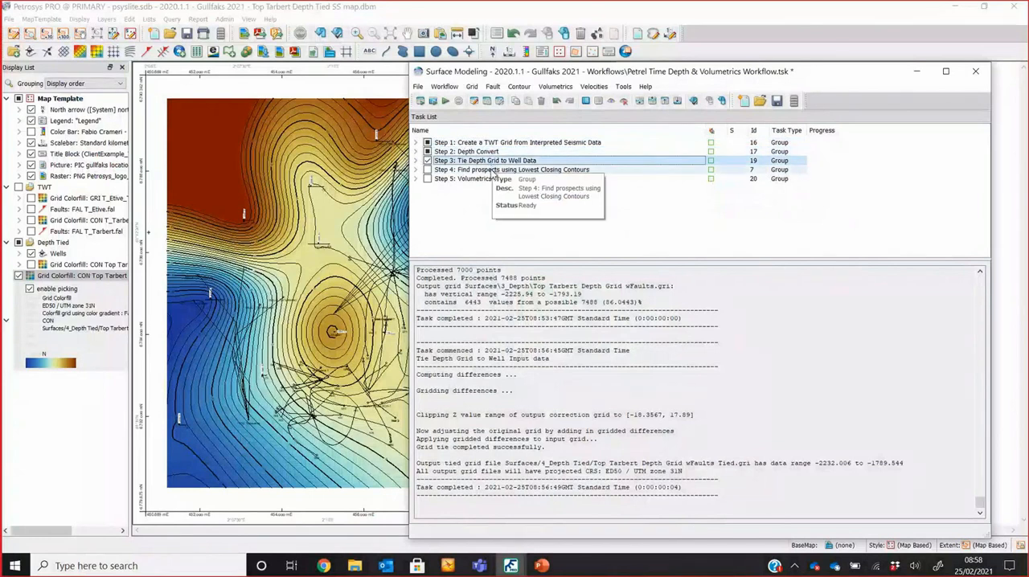
left_click(486, 179)
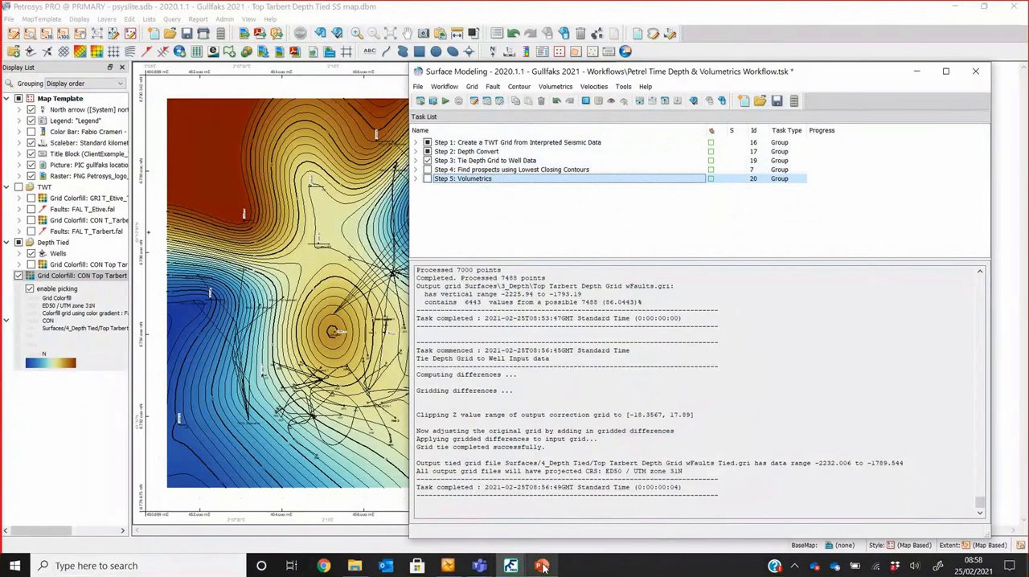
Step: Switch to the Depth Conversion in Petrosys PRO presentation in PowerPoint and run the slide show from slide 4 to the "Flexible" point
mouse_move(541, 565)
left_click(546, 526)
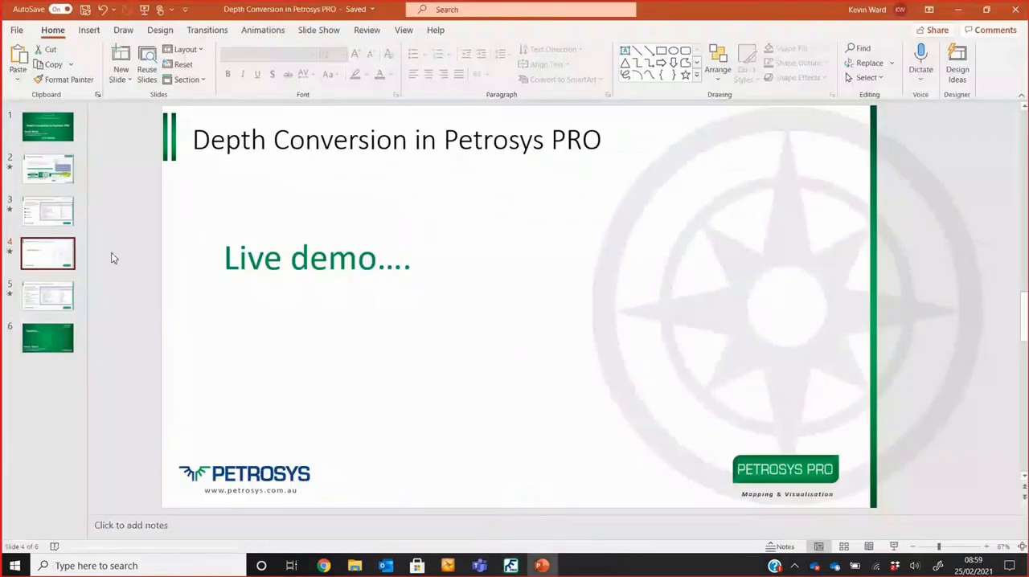
left_click(894, 548)
key("Right")
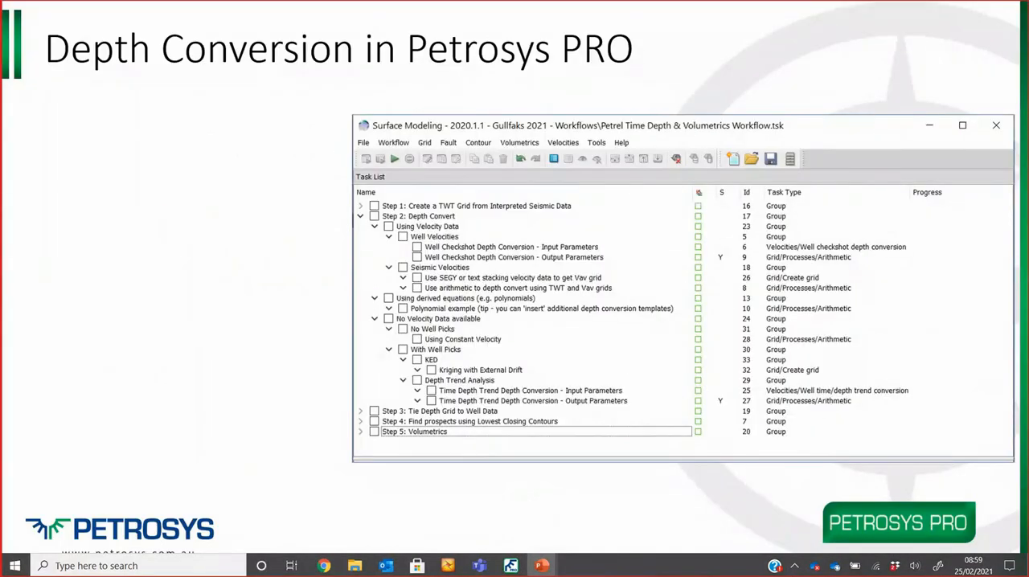
key("Right")
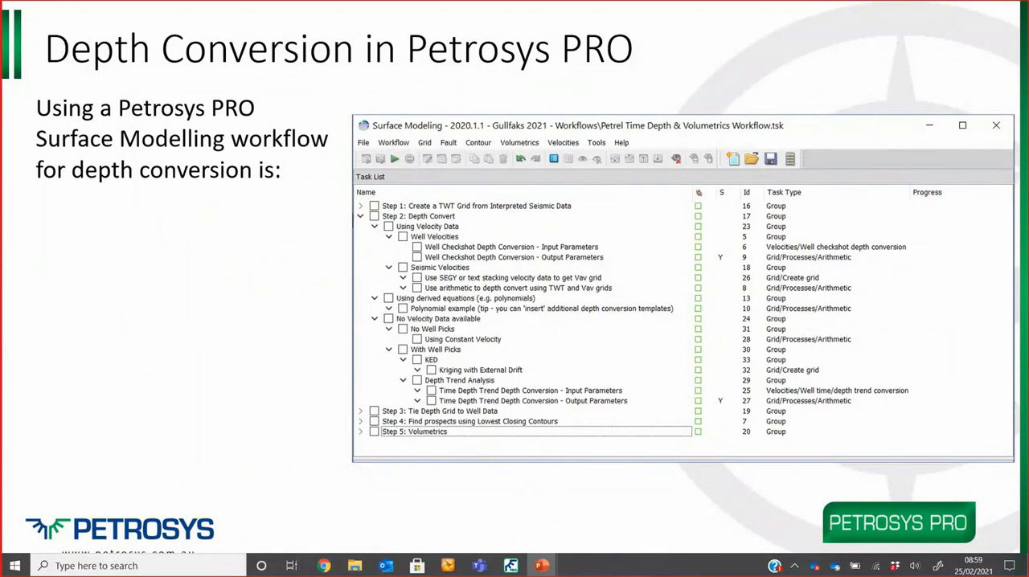
key("Right")
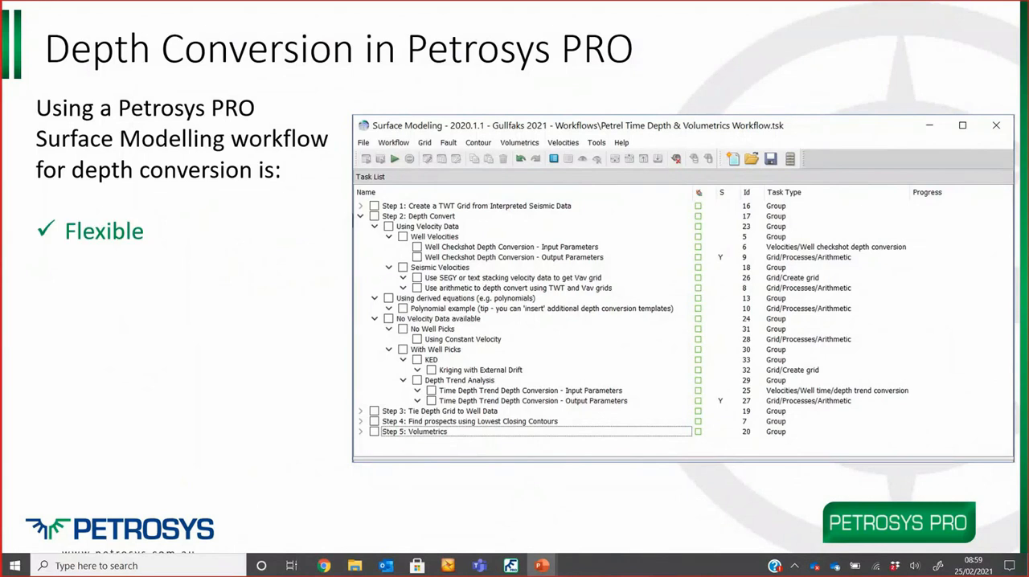